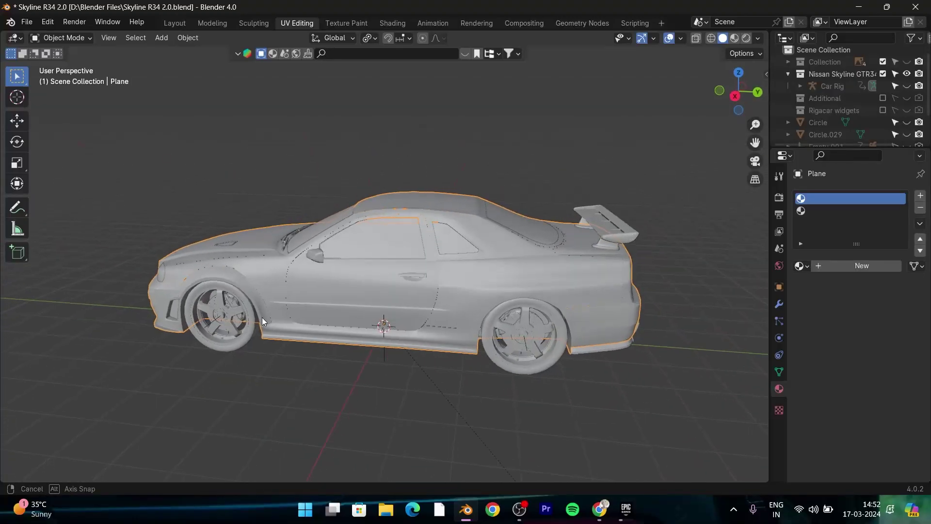
- Search BlenderKit for 'metallic blue' and apply Blue Car Paint to the body in Material Preview
click(452, 54)
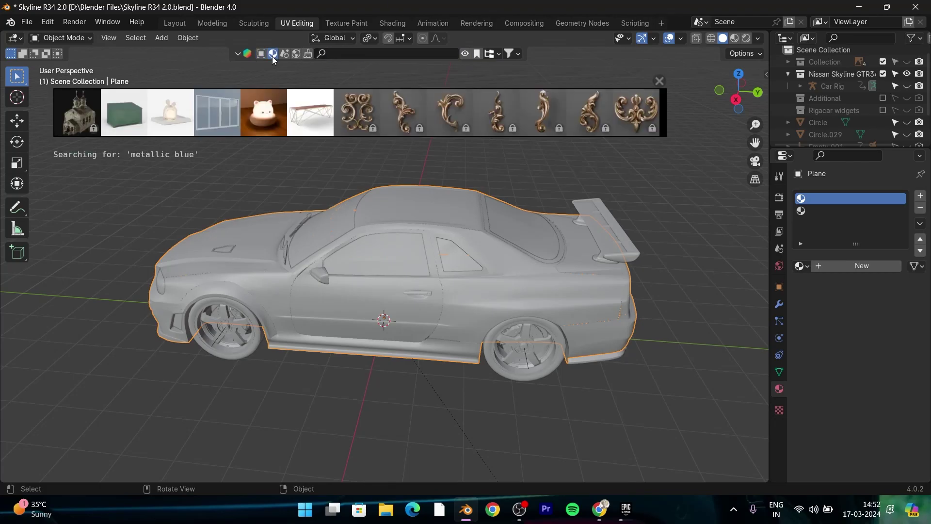
text(ue)
key(Return)
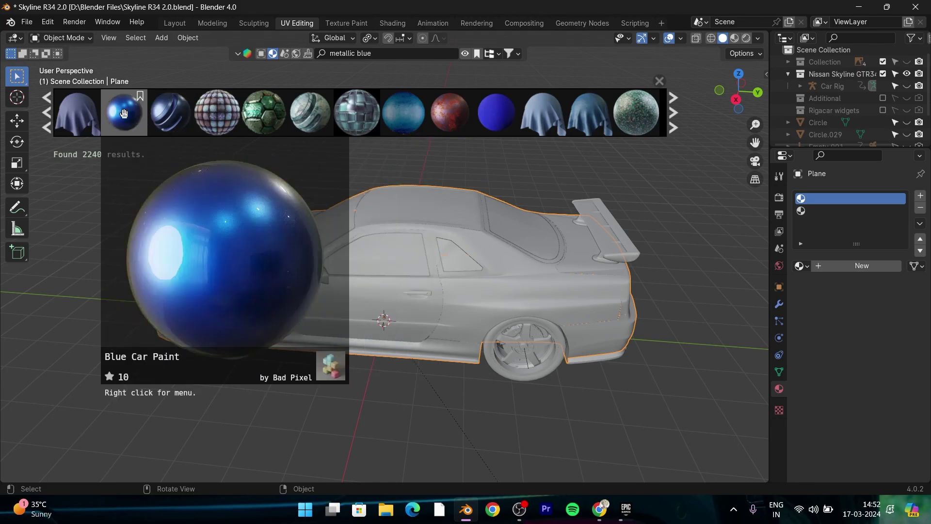
drag(126, 117, 463, 293)
key(z)
click(499, 401)
mouse_move(499, 402)
middle_down()
mouse_move(606, 371)
mouse_move(595, 363)
middle_up()
- Apply Black Metal Paint from a 'metallic black' search to the front grille
click(300, 335)
click(398, 54)
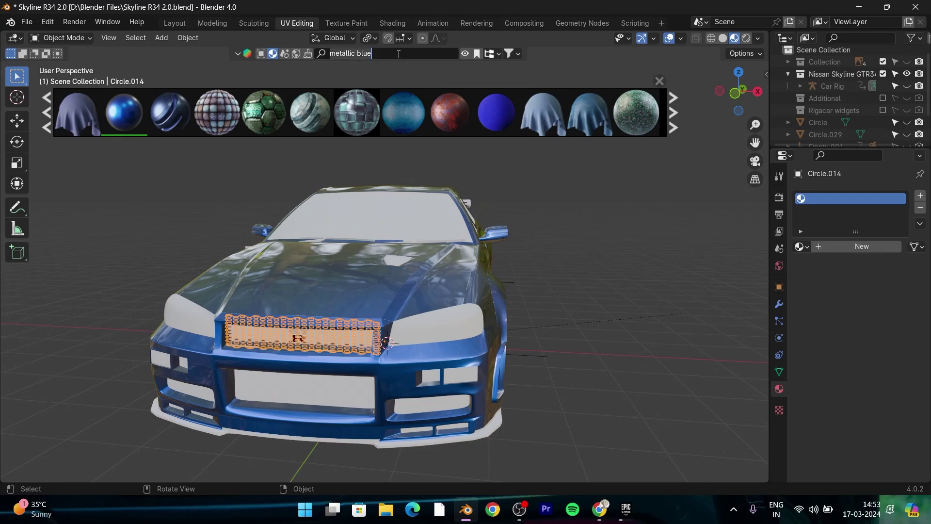
text(ack)
key(Return)
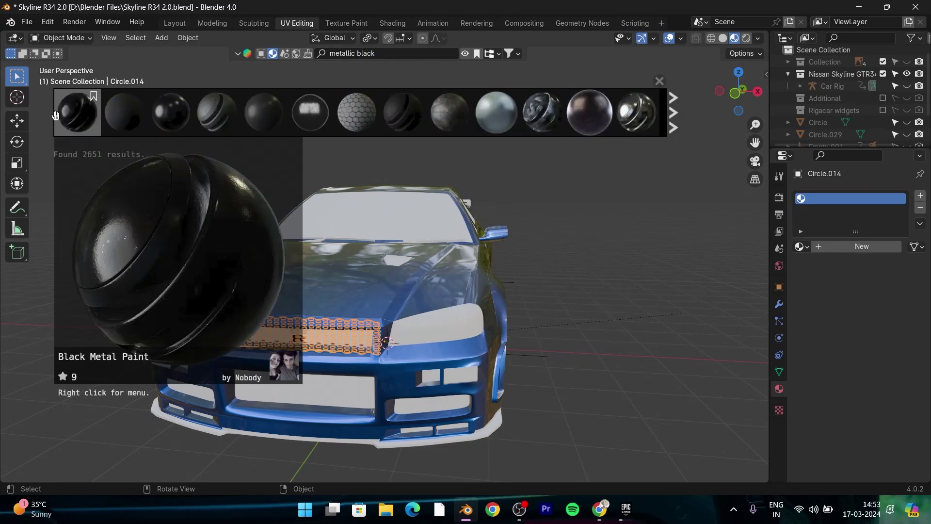
drag(65, 115, 368, 335)
- Orbit to a low front view and select the front wheel
mouse_move(389, 324)
middle_down()
mouse_move(333, 341)
mouse_move(589, 359)
mouse_move(430, 339)
mouse_move(342, 374)
mouse_move(330, 324)
mouse_move(465, 330)
mouse_move(278, 346)
mouse_move(363, 307)
middle_up()
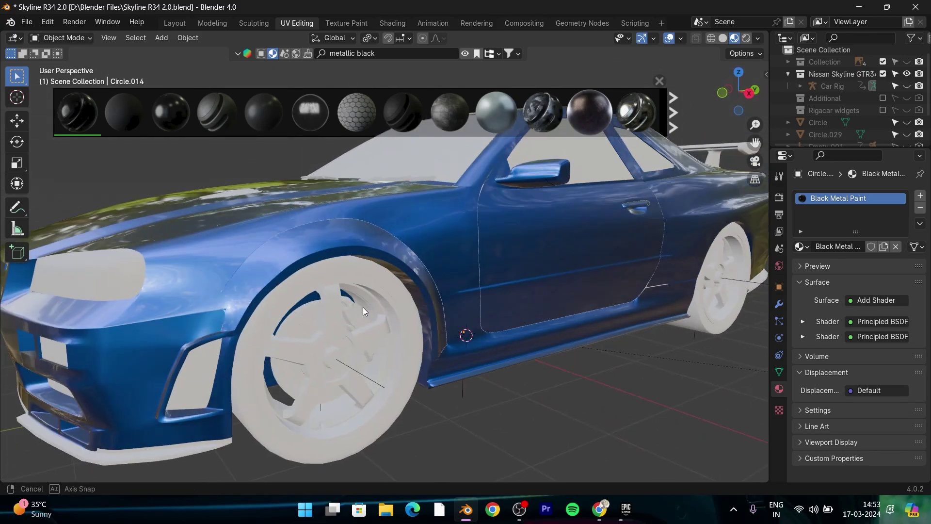
middle_drag(358, 394, 312, 393)
click(320, 372)
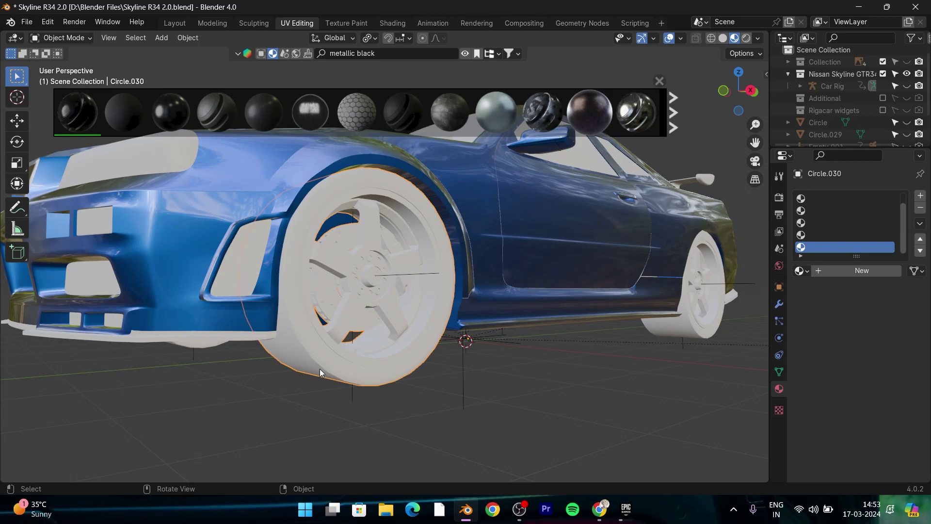
scroll(319, 368, down, 4)
click(416, 53)
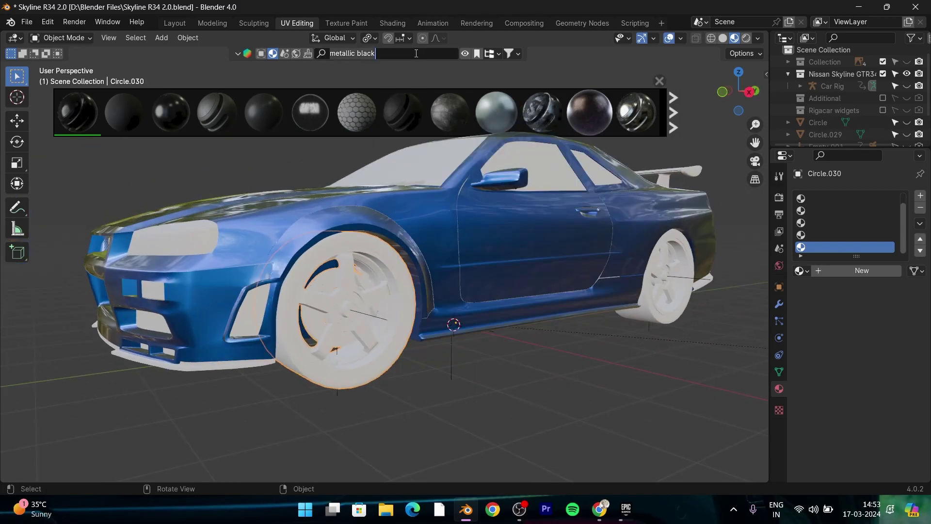
text(tire)
- Apply Tire Rubber from the 'tire' search to the front wheel and inspect its mesh
key(Return)
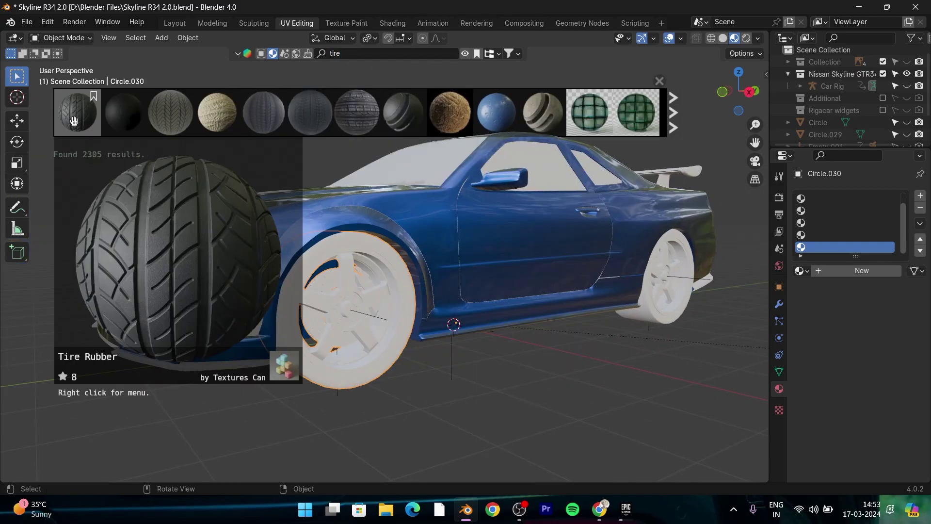
drag(74, 120, 437, 291)
key(Tab)
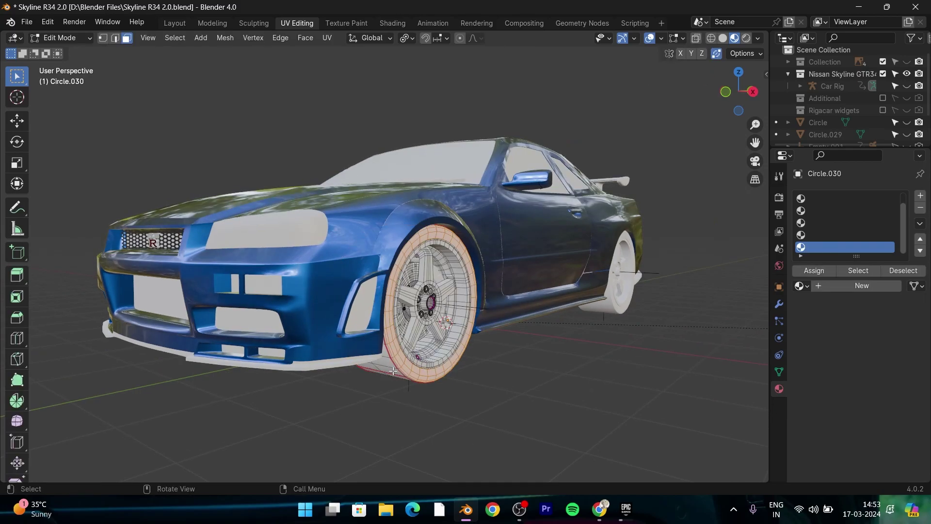
middle_drag(607, 313, 296, 324)
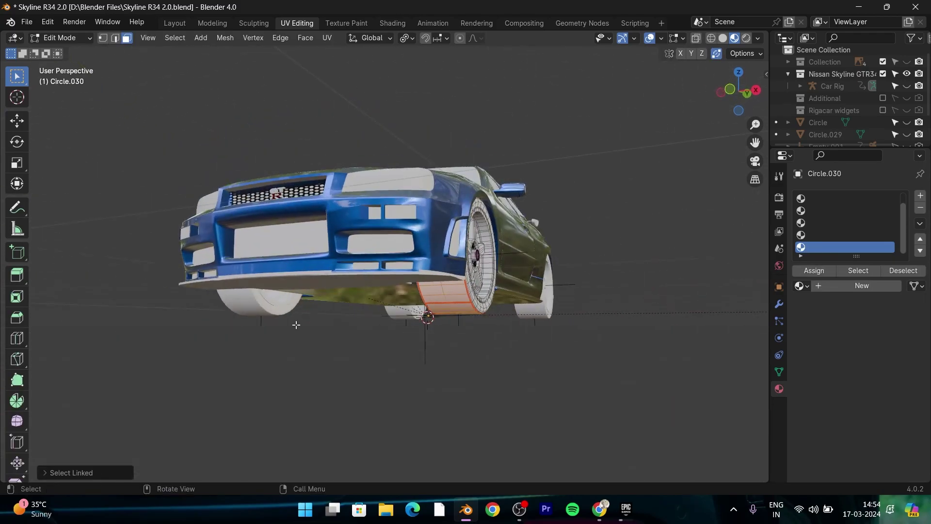
key(Tab)
key(KP_3)
mouse_move(588, 326)
middle_down()
mouse_move(650, 308)
mouse_move(657, 399)
middle_up()
key(KP_1)
scroll(665, 324, up, 2)
- Select the tire's connected faces with L and drop Tire Rubber onto the wheel again
key(Tab)
click(657, 399)
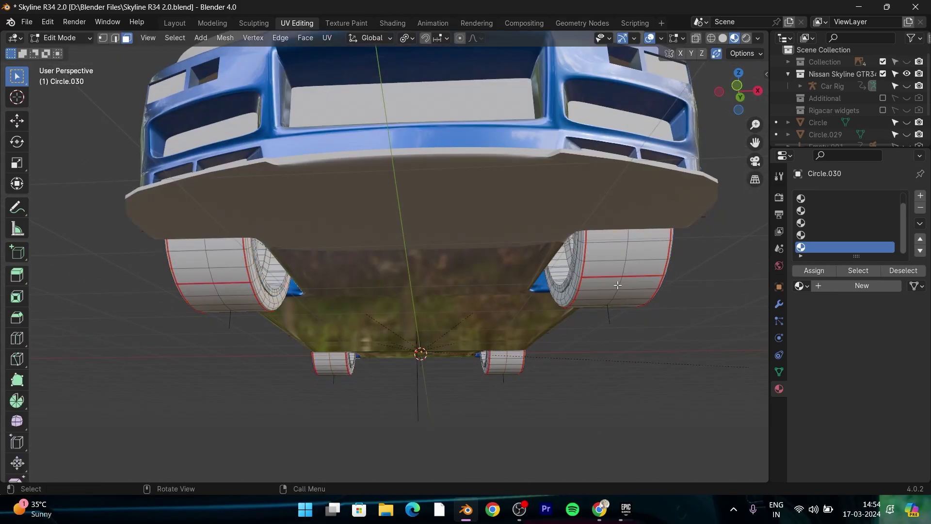
key(l)
scroll(499, 368, down, 3)
middle_drag(499, 368, 426, 190)
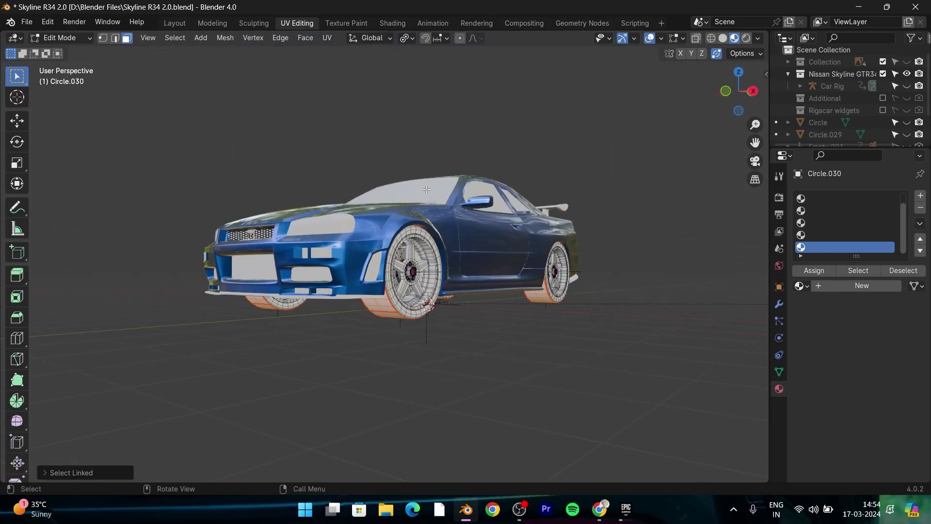
key(Tab)
drag(77, 112, 336, 276)
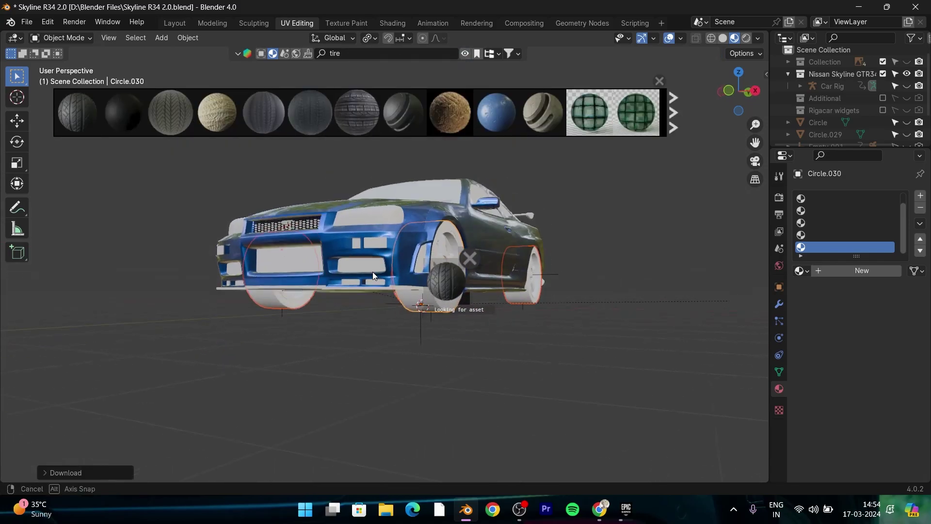
mouse_move(336, 276)
middle_down()
mouse_move(364, 319)
mouse_move(469, 300)
mouse_move(307, 336)
middle_up()
- Recheck the tire faces in Edit Mode, then reapply Tire Rubber from the tire results
key(Tab)
key(ctrl+z)
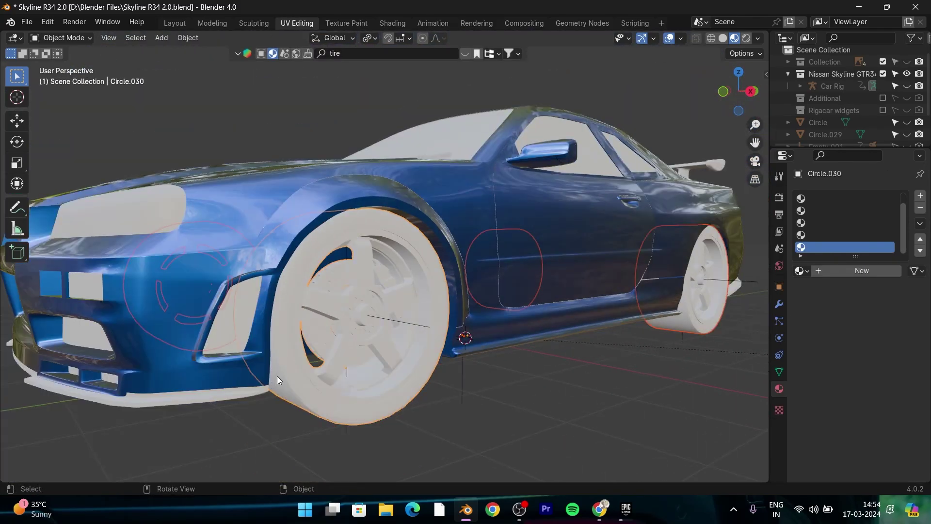
middle_drag(277, 376, 406, 249)
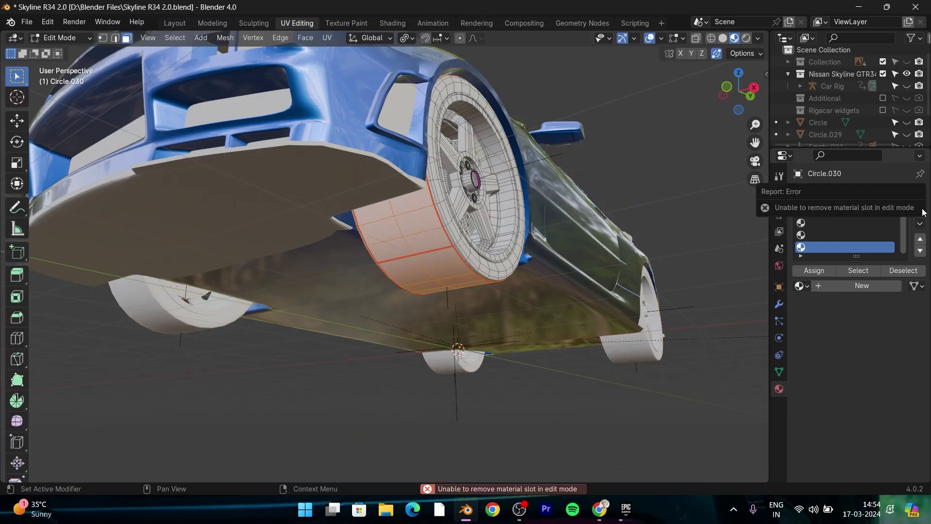
middle_drag(340, 291, 381, 272)
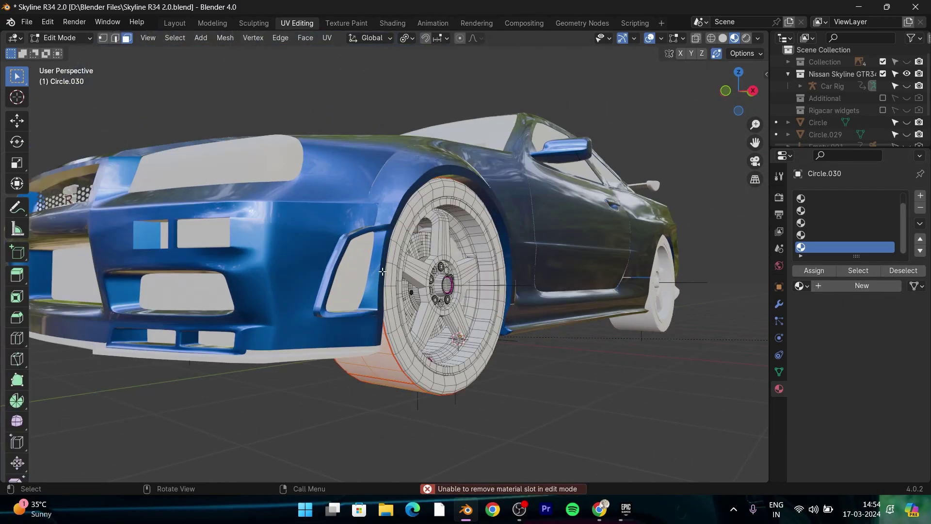
key(Tab)
scroll(380, 301, down, 3)
scroll(371, 313, up, 2)
key(Tab)
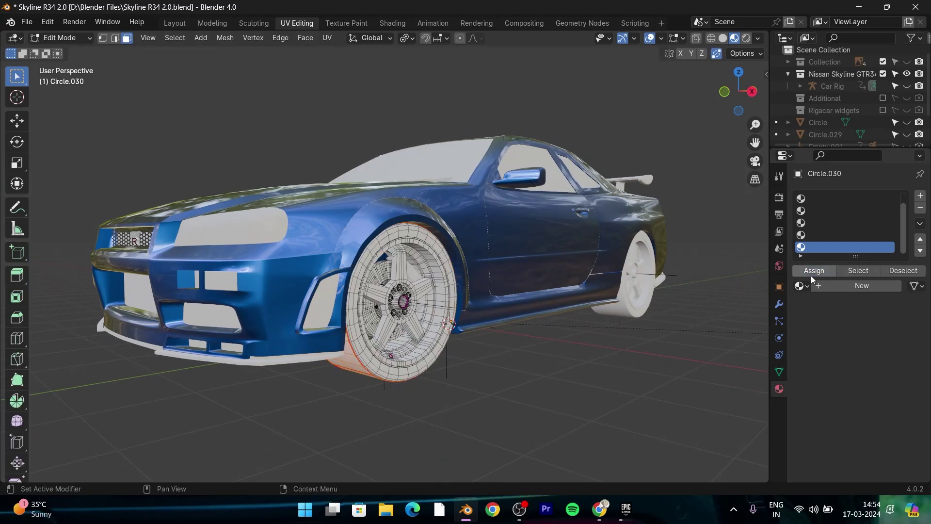
key(Tab)
click(469, 57)
drag(96, 150, 327, 281)
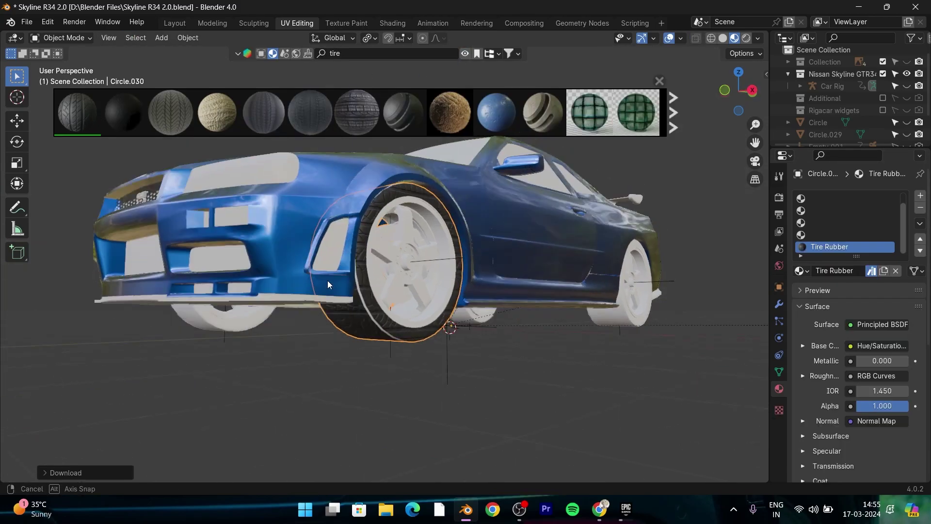
scroll(329, 272, up, 4)
- Show Tire_Rubber_Normal.jpg in the Shading workspace Image Editor and frame the wheel
click(391, 23)
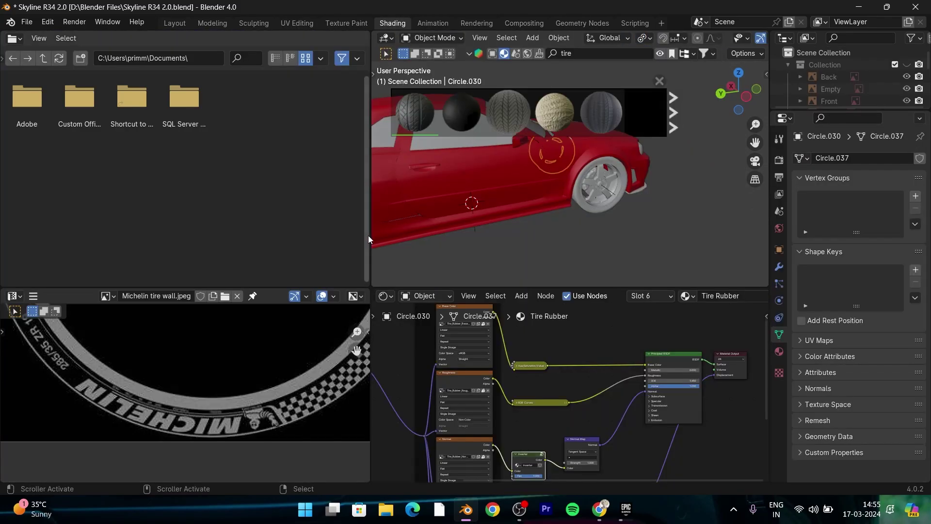
scroll(425, 372, up, 2)
scroll(425, 372, up, 2)
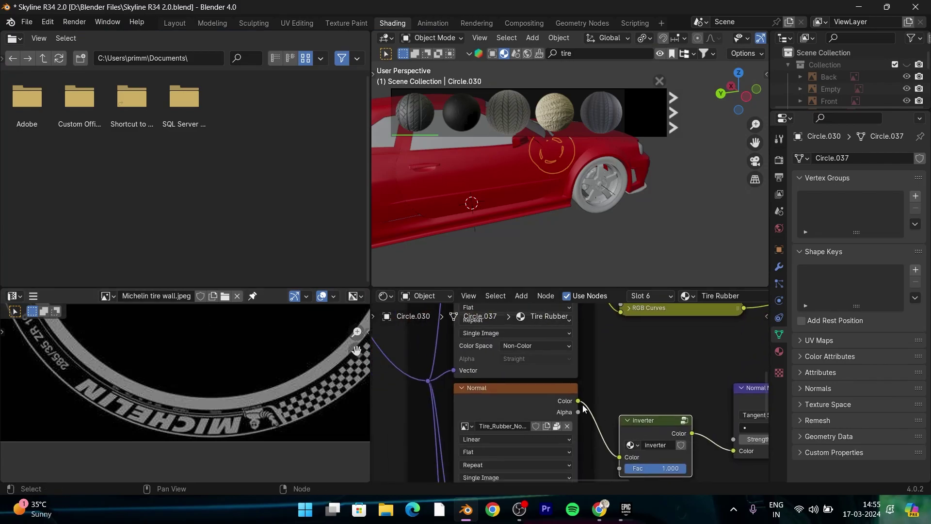
click(107, 296)
click(159, 420)
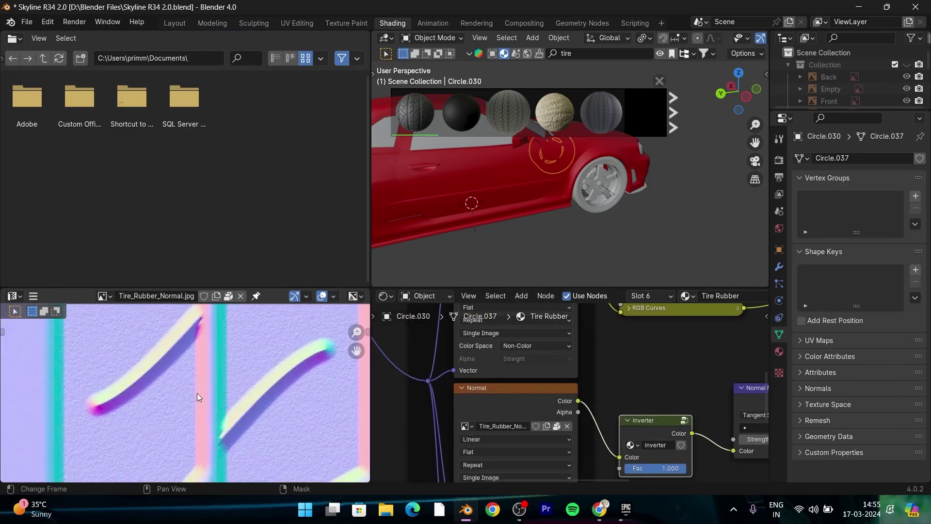
middle_drag(426, 218, 461, 221)
key(KP_Decimal)
scroll(595, 209, down, 2)
middle_drag(595, 209, 628, 139)
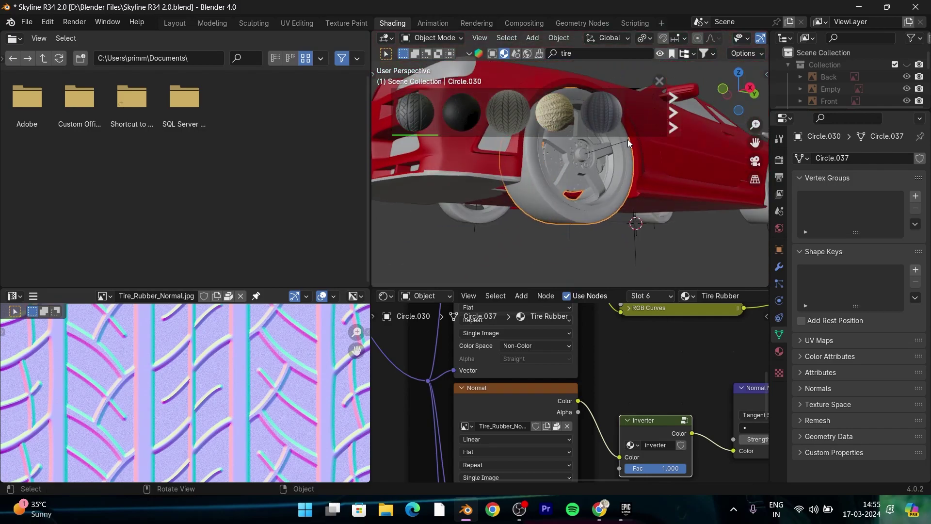
click(644, 274)
- Select the tire faces via linked selection and edge loop, unwrap them, and scale the UVs down
key(Tab)
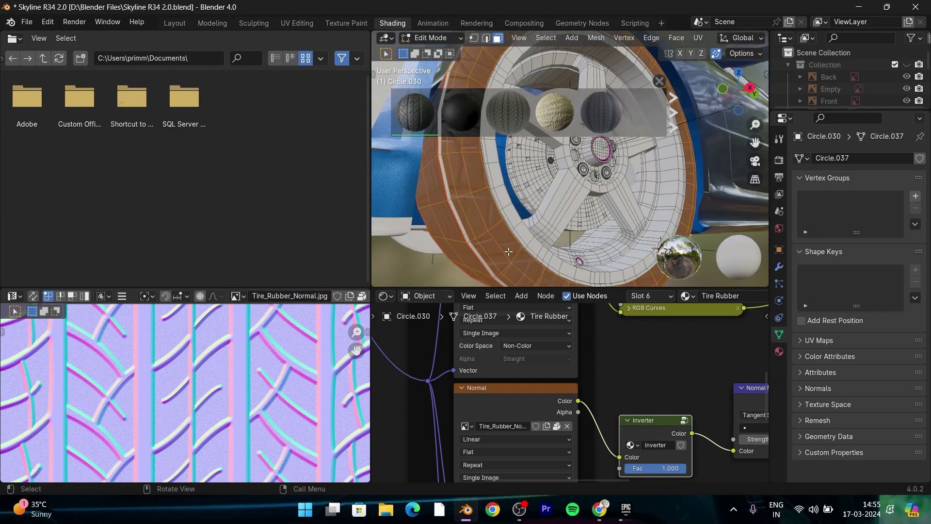
key(ctrl+l)
scroll(592, 247, down, 3)
key(ctrl+KP_Add)
mouse_move(595, 239)
middle_down()
mouse_move(546, 209)
mouse_move(543, 223)
mouse_move(580, 226)
mouse_move(583, 196)
middle_up()
key(2)
alt+click(508, 220)
key(ctrl+KP_Add)
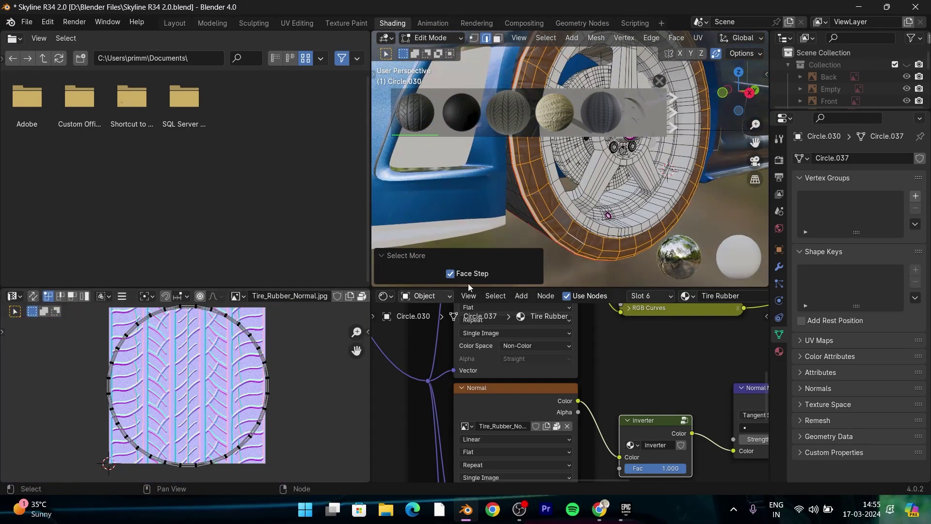
key(u)
click(583, 196)
key(s)
click(238, 353)
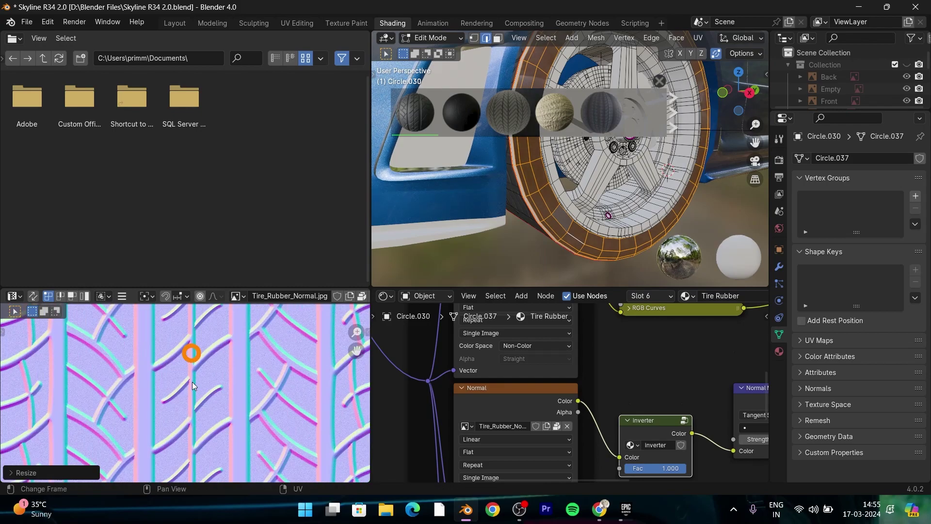
- Reselect the tire face loop and unwrap it again over the tread texture
scroll(237, 354, up, 4)
middle_drag(238, 353, 235, 409)
scroll(572, 184, down, 3)
scroll(573, 184, up, 5)
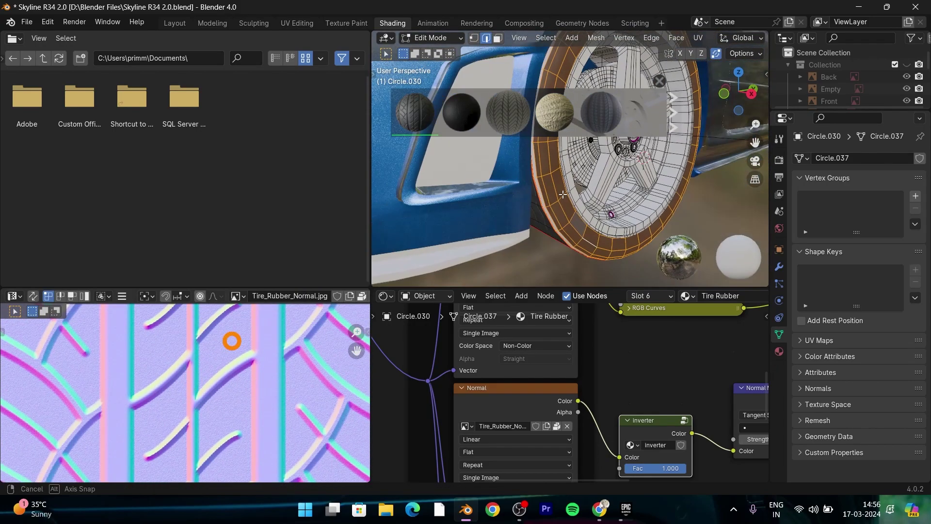
middle_drag(572, 189, 577, 168)
key(alt+a)
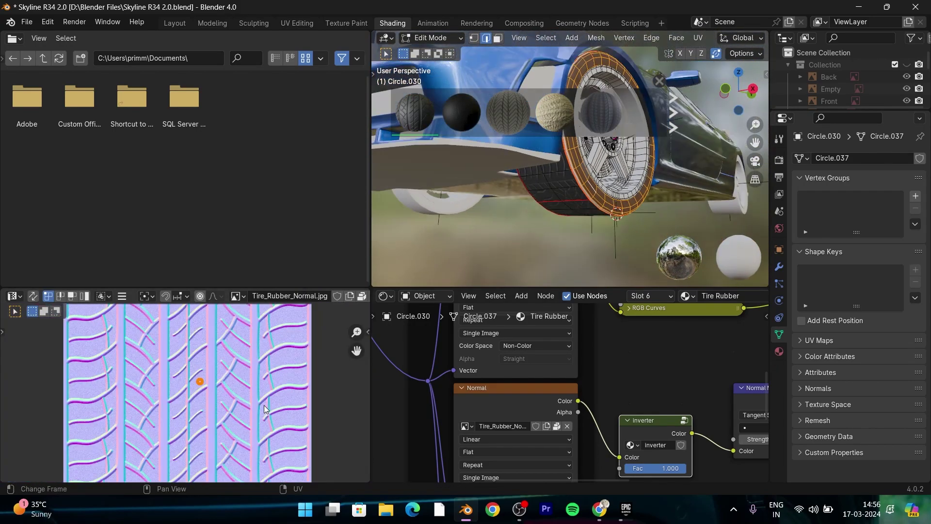
alt+click(606, 192)
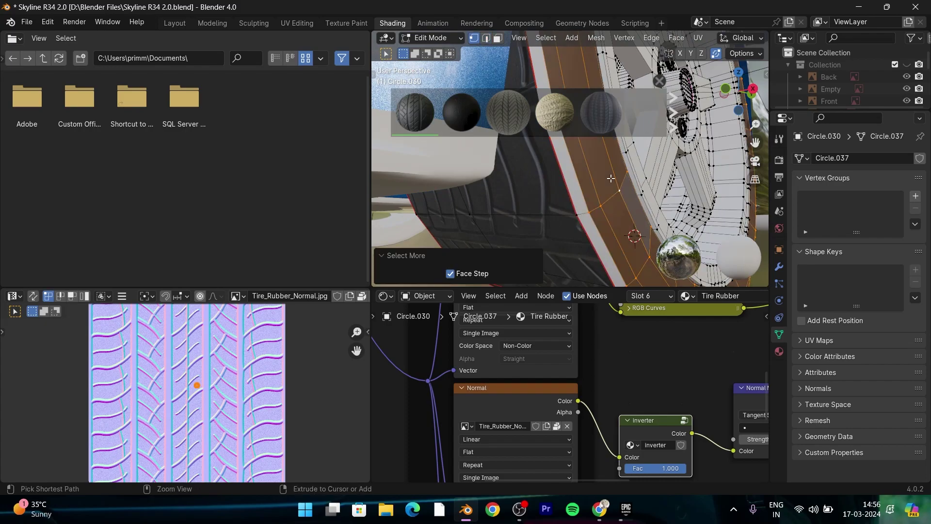
middle_drag(606, 192, 543, 180)
key(u)
click(544, 181)
- Shrink the tire's UV ring on the texture and check the material slot list
key(s)
key(Escape)
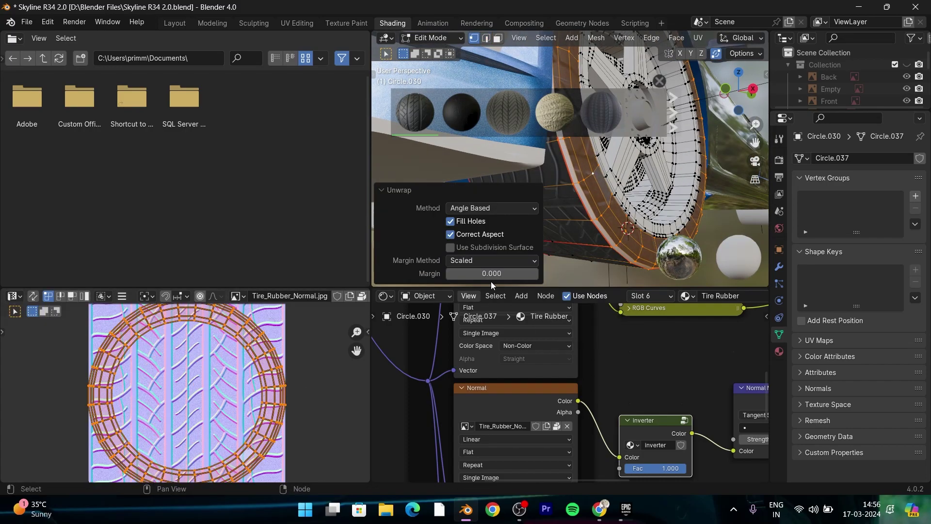
scroll(589, 231, down, 3)
scroll(589, 231, down, 3)
key(s)
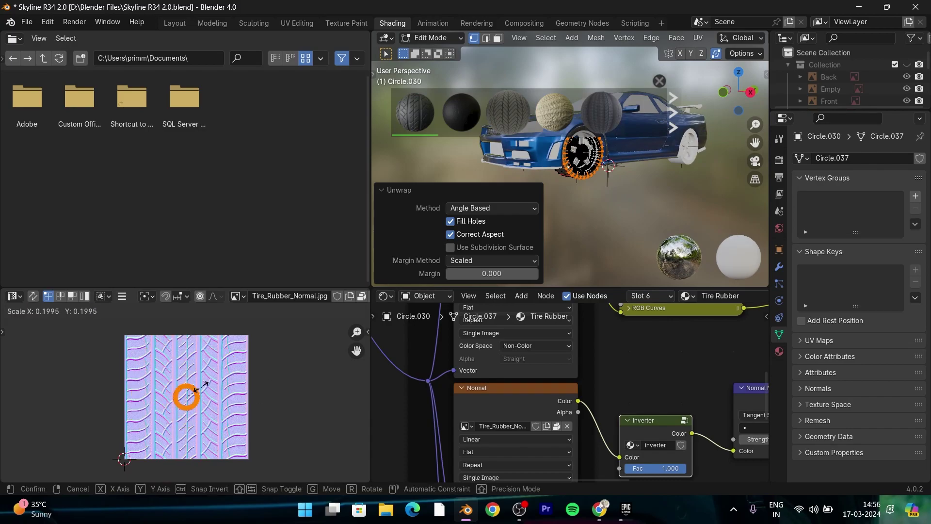
scroll(218, 374, up, 5)
scroll(556, 229, up, 5)
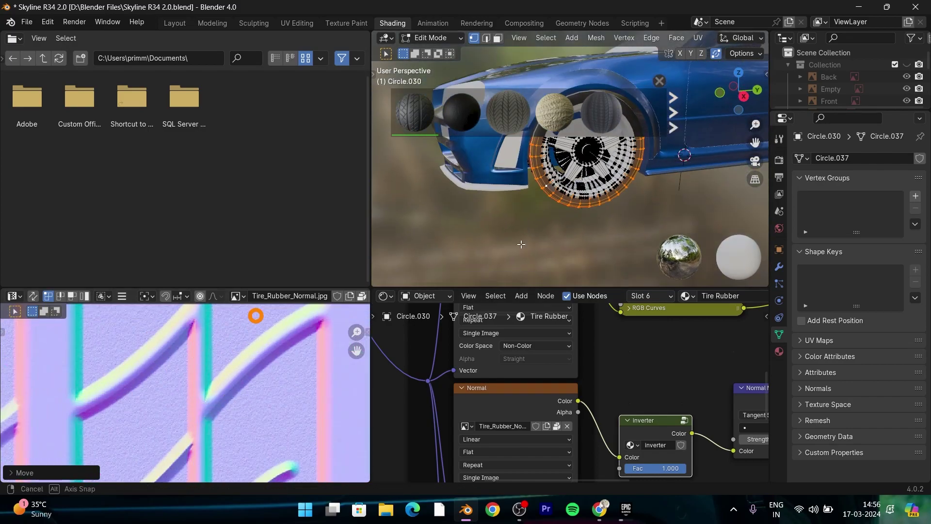
scroll(556, 229, up, 2)
scroll(610, 341, down, 2)
click(563, 296)
click(514, 274)
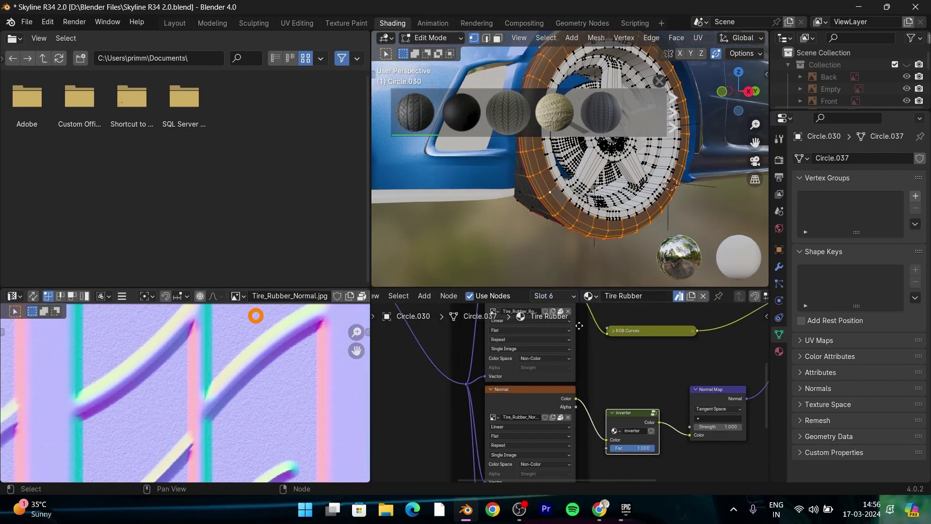
- Extend the selection around the tire tread and unwrap those faces again
key(Tab)
mouse_move(549, 228)
middle_down()
mouse_move(588, 199)
mouse_move(533, 160)
middle_up()
key(Tab)
key(ctrl+KP_Add)
key(u)
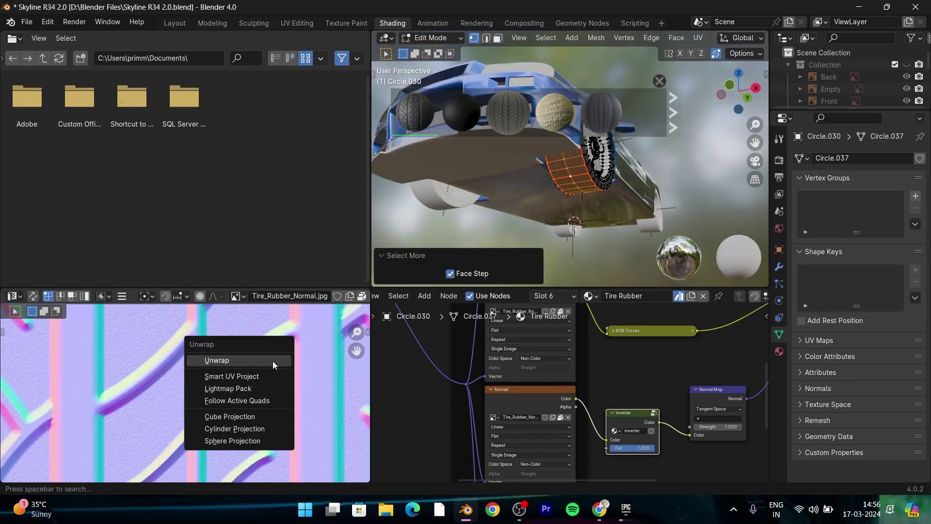
click(272, 361)
key(u)
click(612, 193)
- Enlarge the tread UVs, stretch them along Y so the tread repeats, and return to Object Mode
key(s)
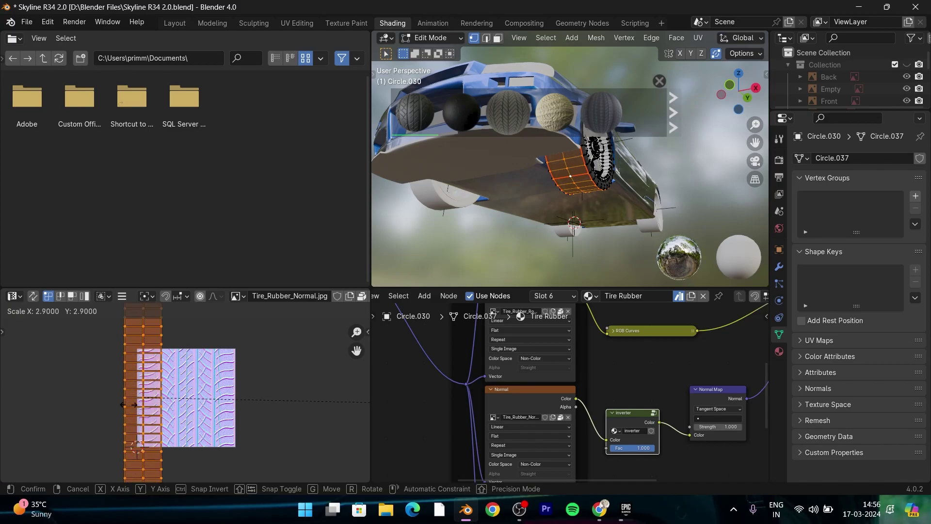
scroll(170, 331, up, 3)
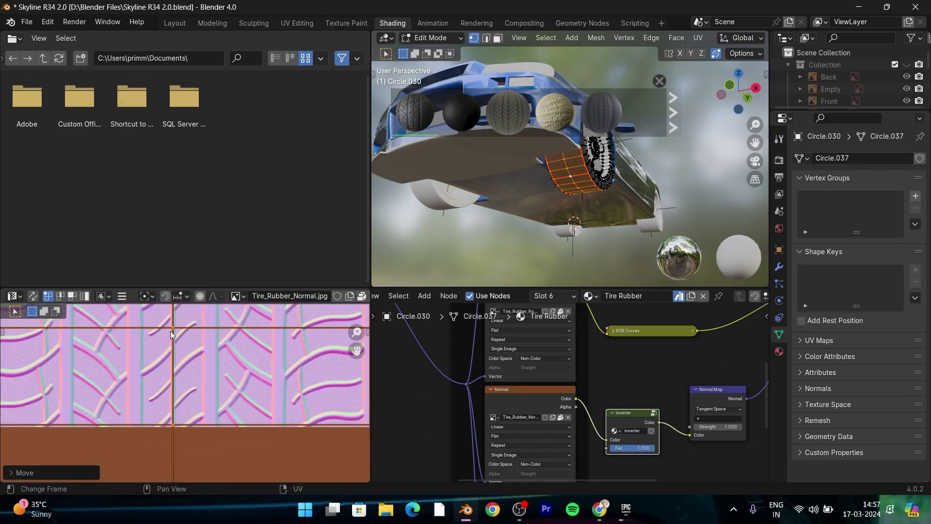
scroll(572, 194, up, 3)
middle_drag(246, 322, 269, 311)
key(s)
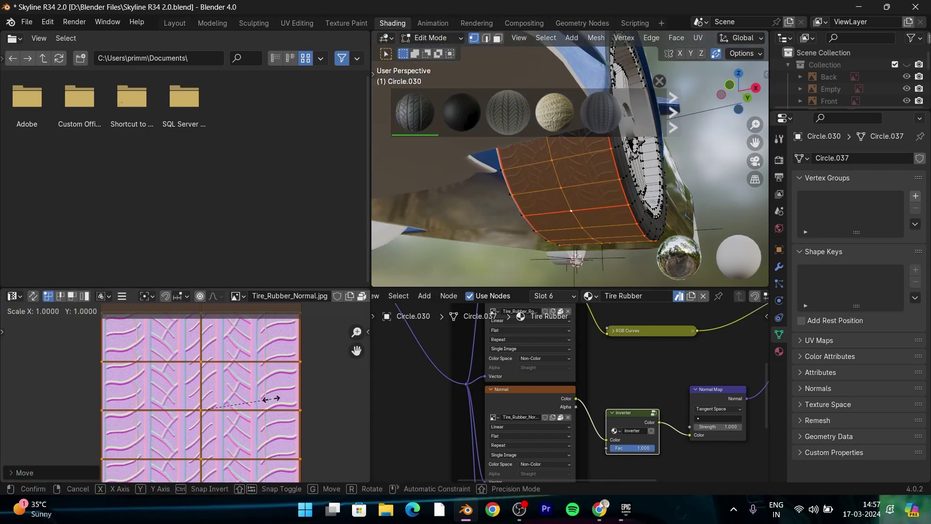
click(276, 401)
scroll(298, 394, up, 3)
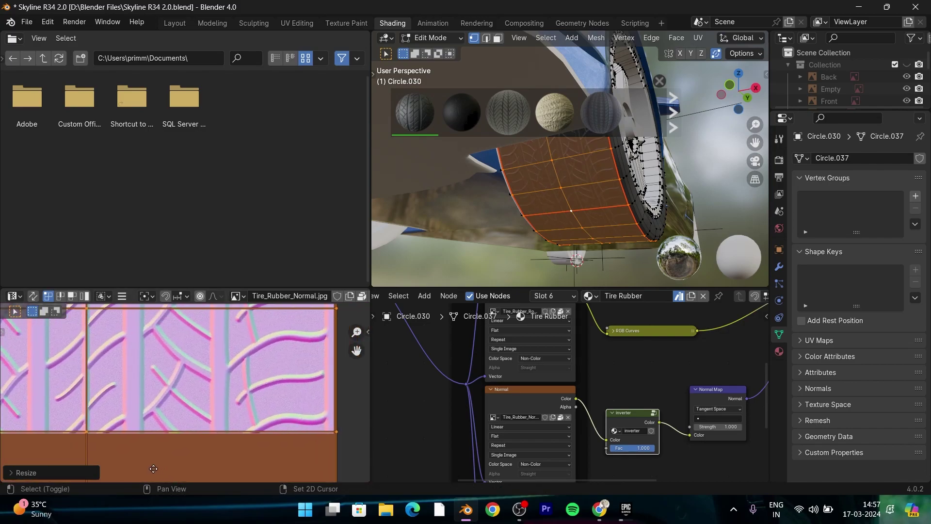
key(s)
key(y)
click(211, 435)
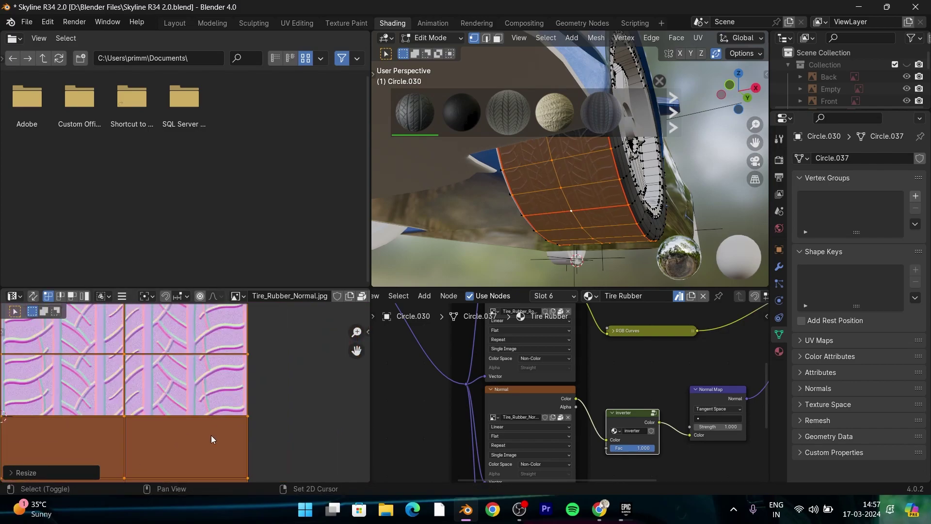
scroll(289, 409, down, 3)
key(Tab)
scroll(575, 246, down, 3)
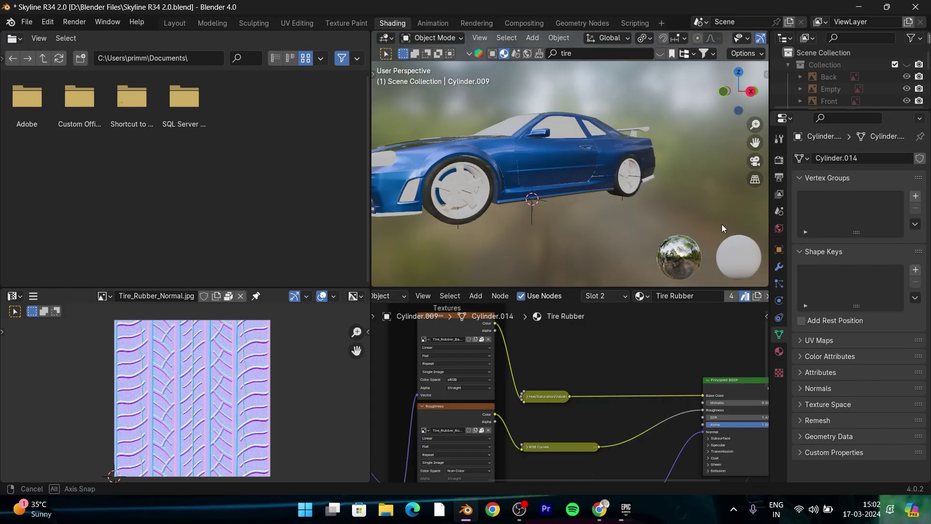
- Switch to the Layout workspace with the car shown in Material Preview
scroll(630, 179, up, 4)
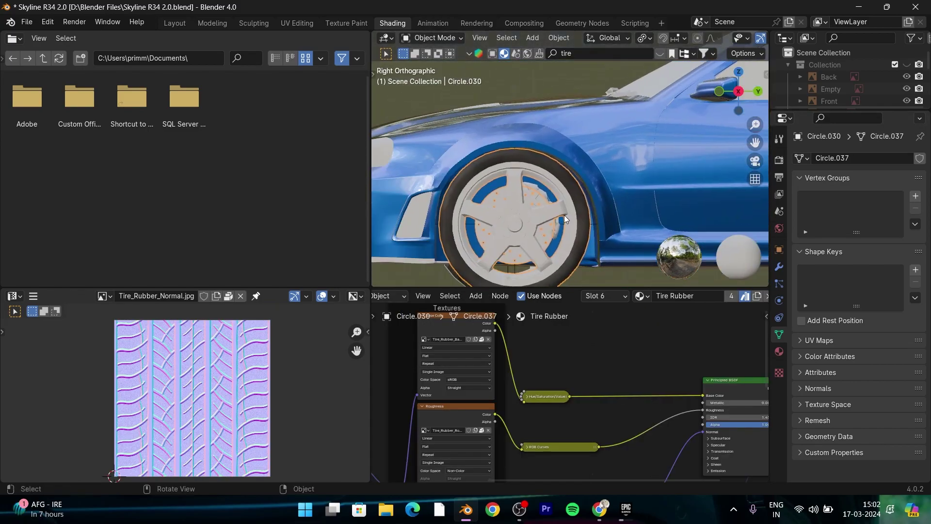
mouse_move(563, 214)
middle_down()
mouse_move(570, 232)
mouse_move(502, 148)
middle_up()
mouse_move(616, 228)
middle_down()
mouse_move(678, 198)
mouse_move(552, 257)
mouse_move(560, 228)
middle_up()
click(172, 24)
key(z)
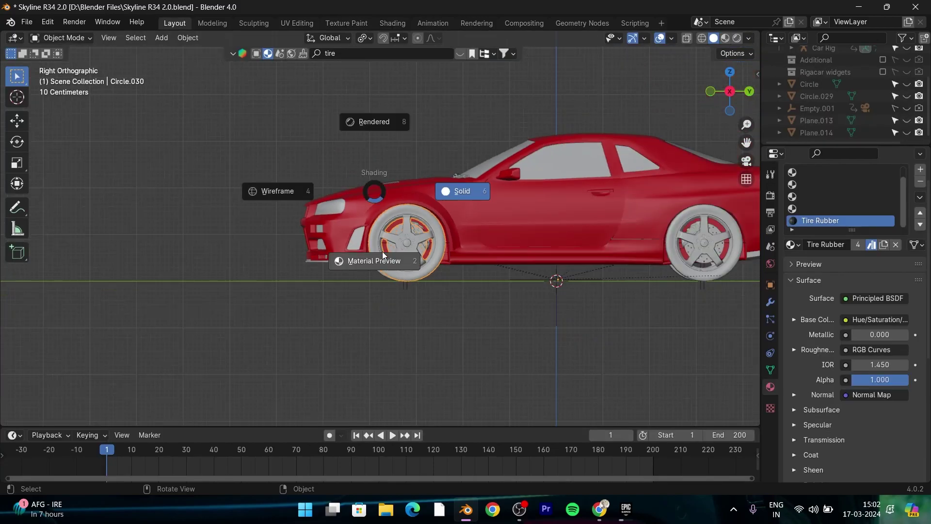
click(381, 264)
mouse_move(381, 264)
middle_down()
mouse_move(398, 301)
mouse_move(513, 305)
middle_up()
- Select the front tire mesh Circle.030 and its connected faces in Edit Mode
click(514, 304)
scroll(514, 305, up, 3)
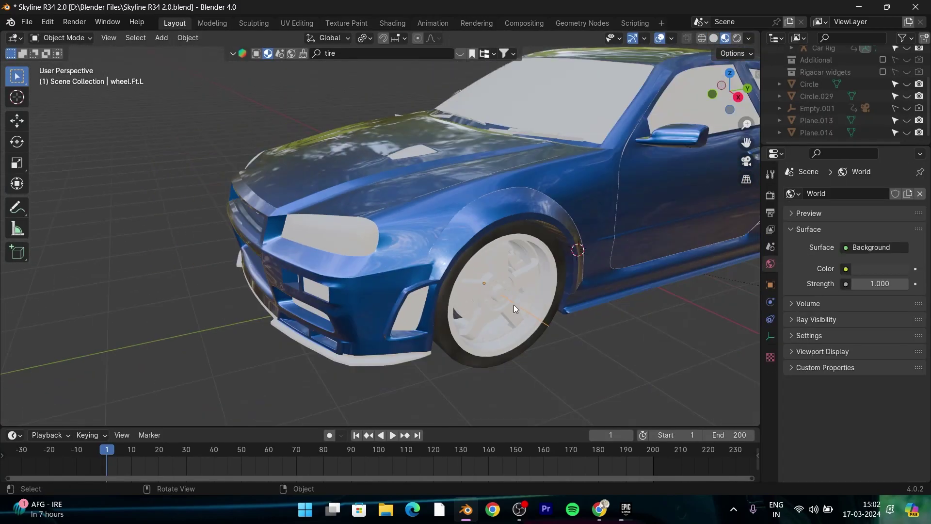
click(568, 336)
key(Tab)
key(ctrl+l)
scroll(590, 311, down, 3)
middle_drag(589, 311, 543, 350)
key(alt+a)
- Reselect the connected wheel mesh, return to Object Mode, and open the BlenderKit material search
scroll(450, 281, up, 3)
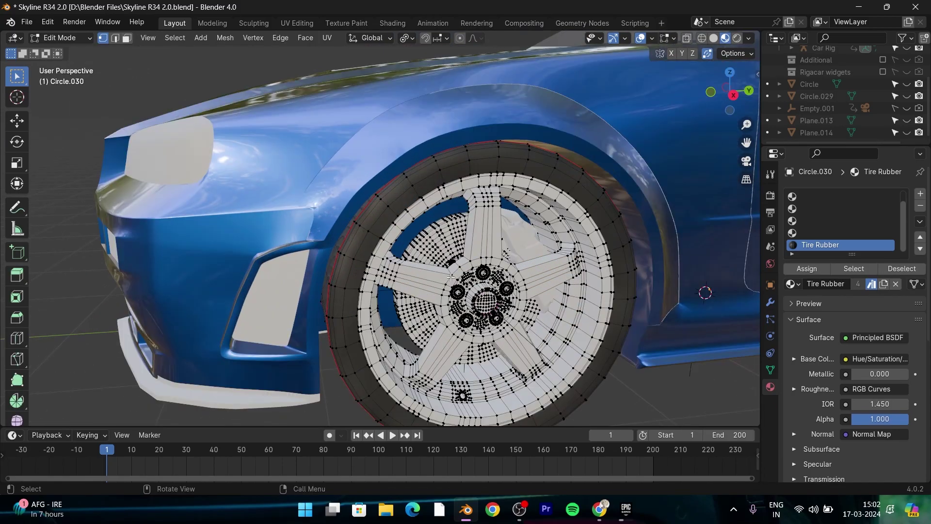
key(ctrl+l)
scroll(451, 277, down, 3)
key(Tab)
scroll(469, 263, down, 2)
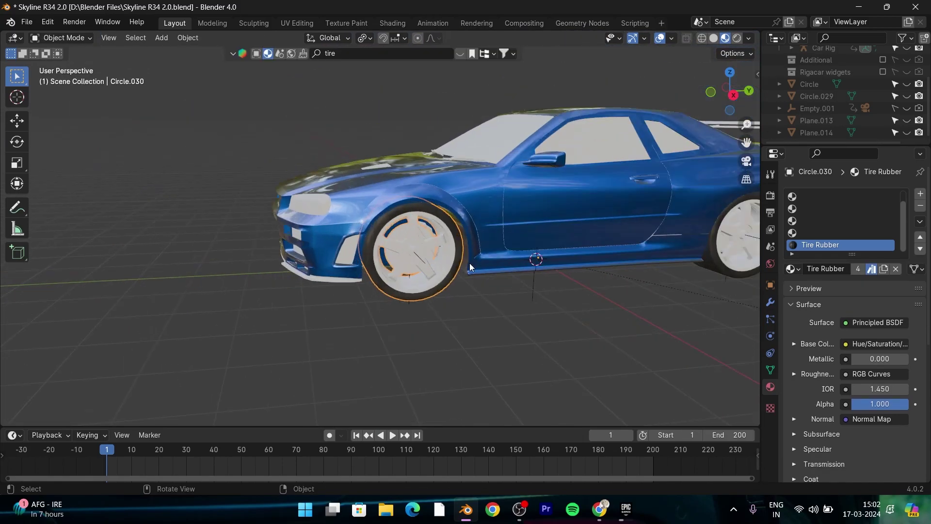
scroll(470, 263, down, 2)
click(369, 54)
text(polished brass)
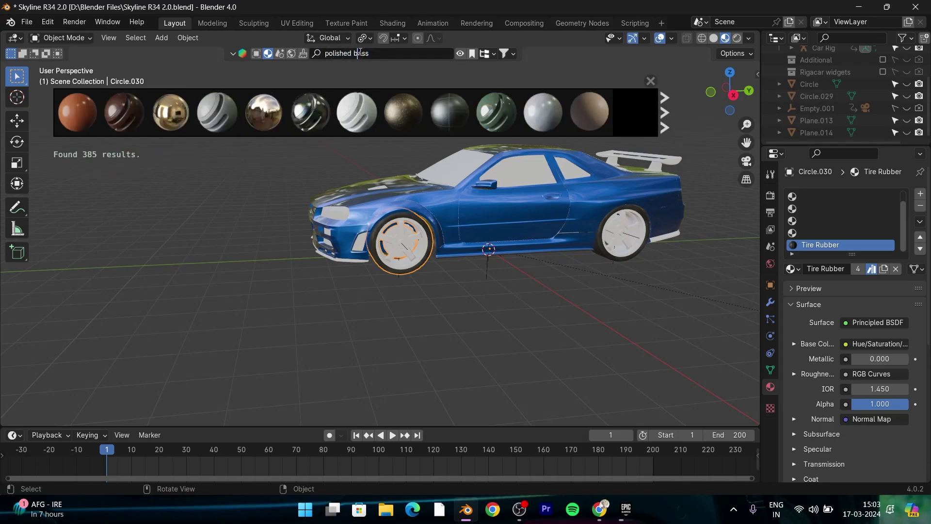
- Give the wheel rim Polished Metals, from a 'polished brass' BlenderKit search, in its own slot
key(Return)
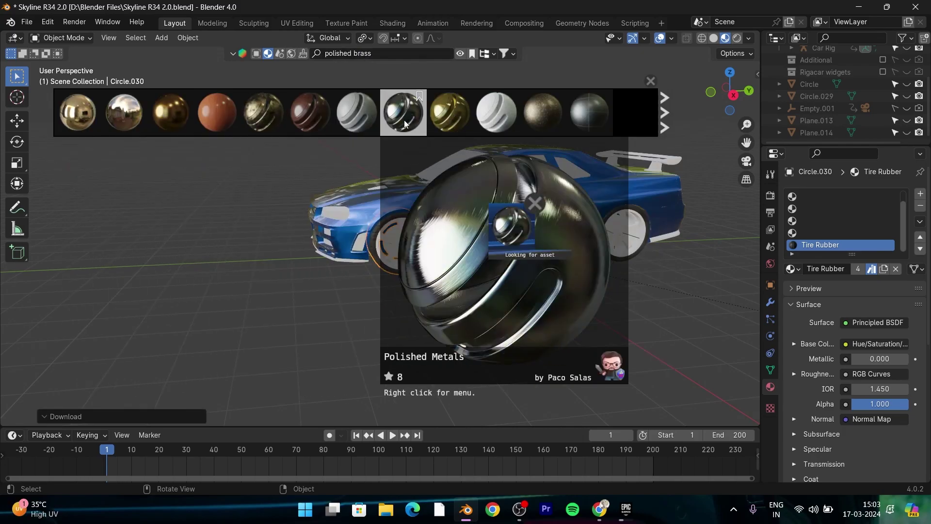
drag(405, 123, 398, 240)
key(Tab)
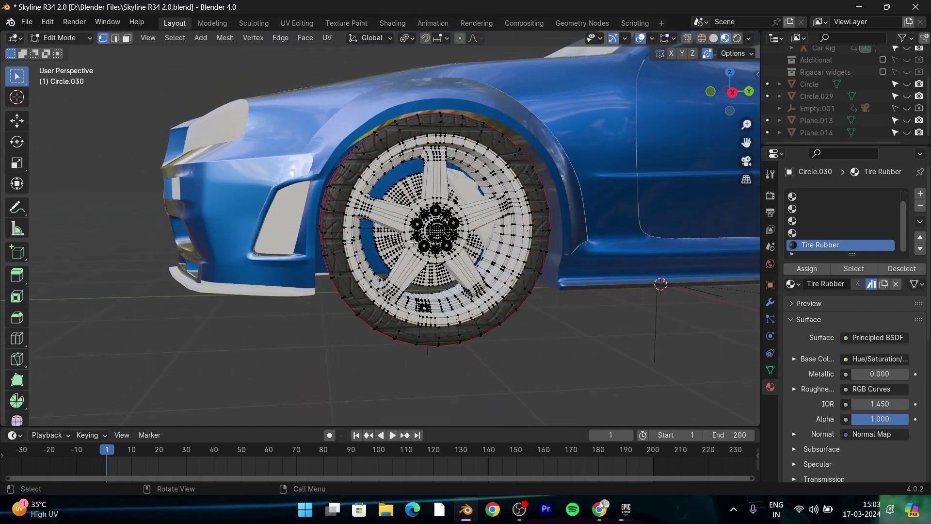
key(l)
click(804, 233)
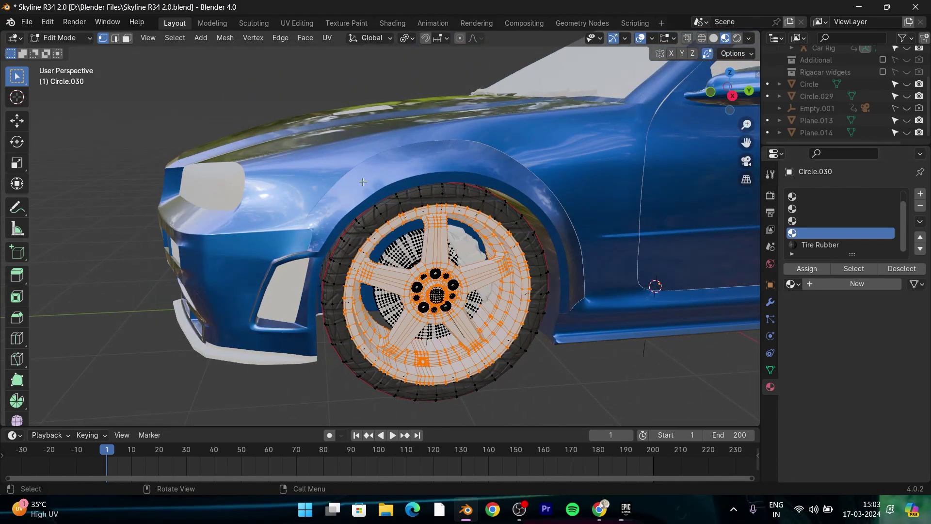
key(Tab)
middle_drag(392, 125, 456, 159)
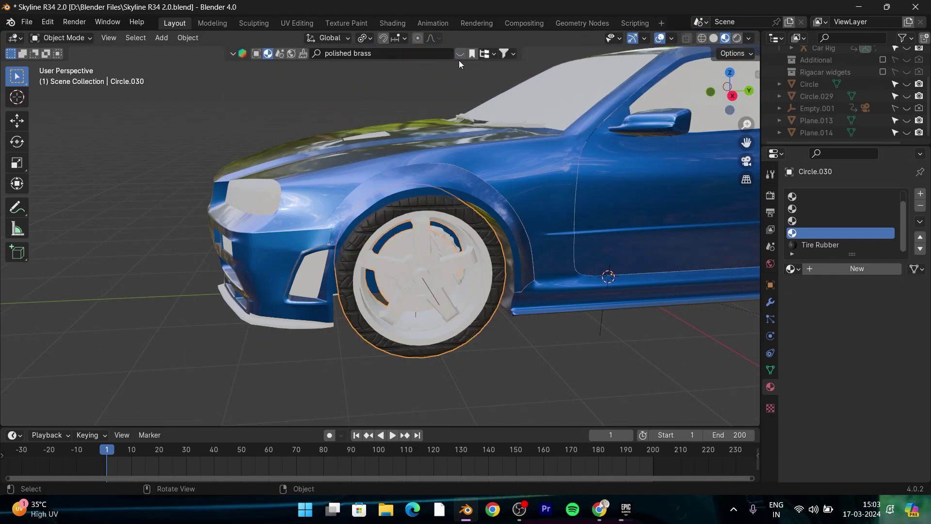
click(460, 53)
drag(403, 113, 344, 263)
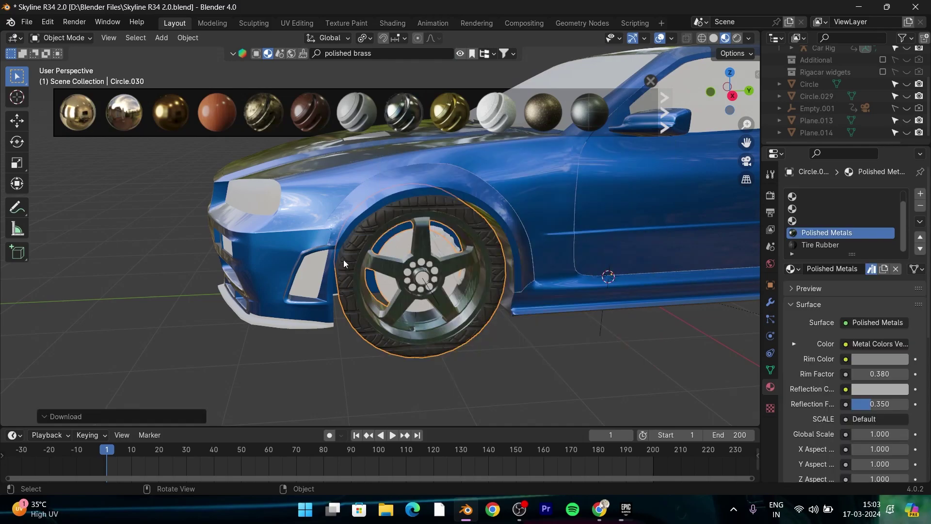
mouse_move(344, 260)
middle_down()
mouse_move(478, 269)
mouse_move(411, 294)
middle_up()
- Lower the Polished Metals material's Global Scale from 1.000 to 0
mouse_move(551, 284)
middle_down()
mouse_move(557, 290)
mouse_move(517, 311)
middle_up()
scroll(802, 348, down, 3)
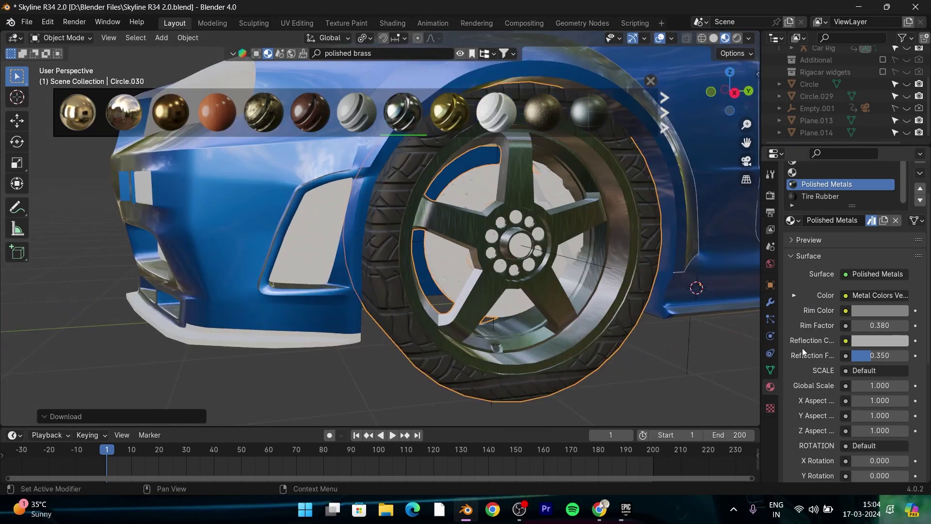
drag(855, 390, 825, 390)
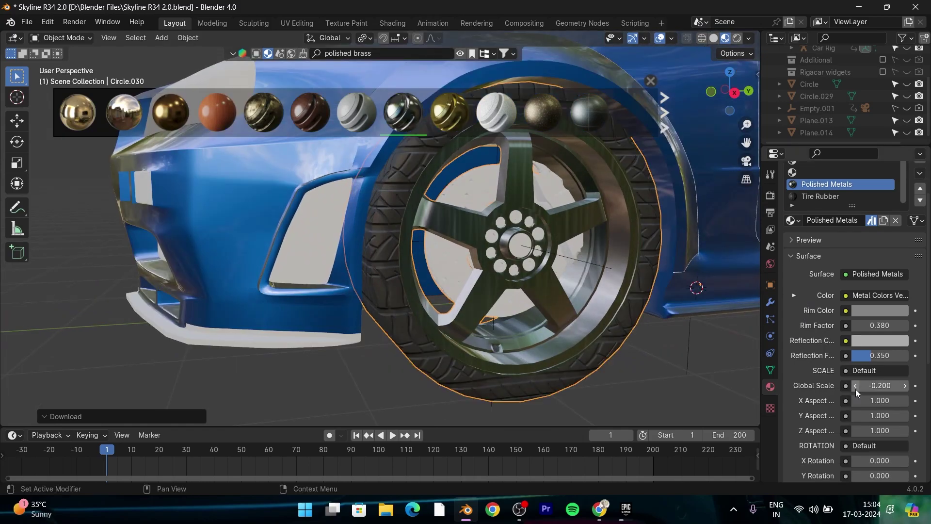
middle_drag(485, 310, 508, 342)
- In Edit Mode, select the wheel's linked geometry and grow it onto the tire ring
key(Tab)
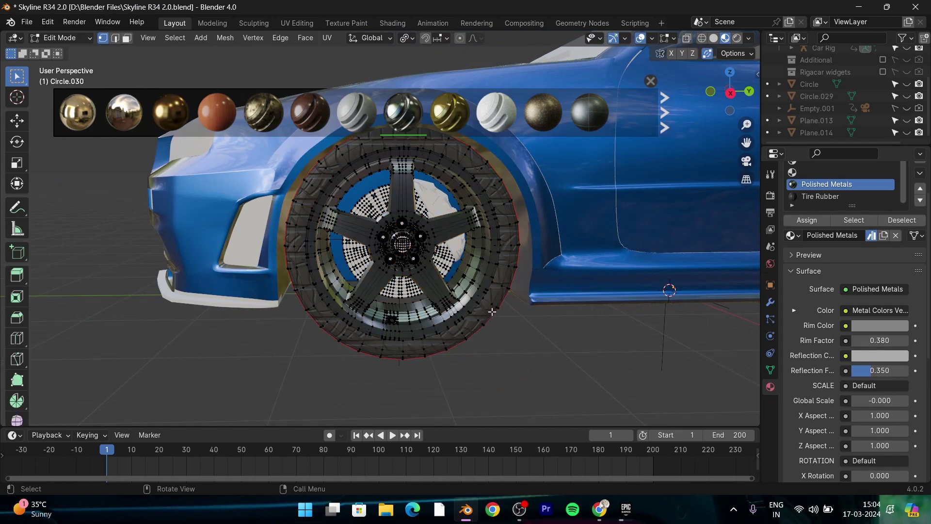
key(l)
key(ctrl+z)
key(ctrl+KP_Add)
middle_drag(508, 341, 681, 257)
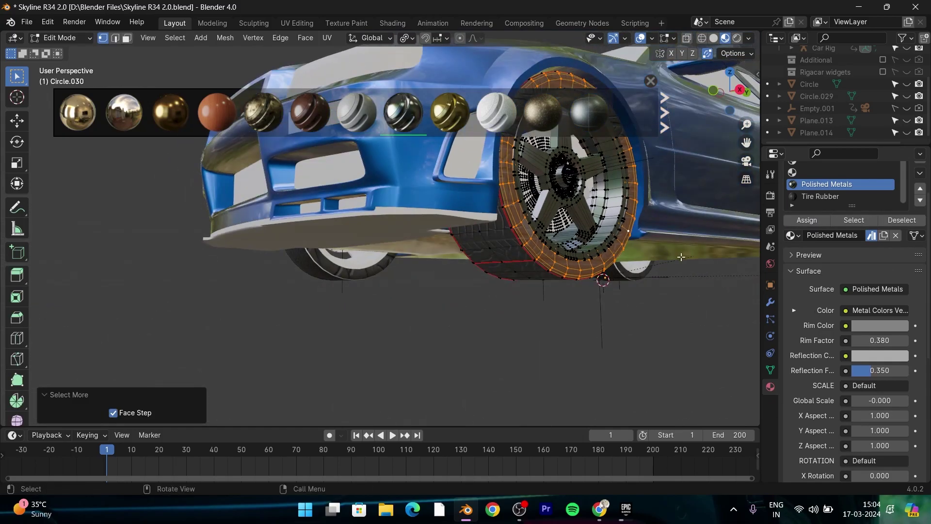
middle_drag(582, 281, 421, 309)
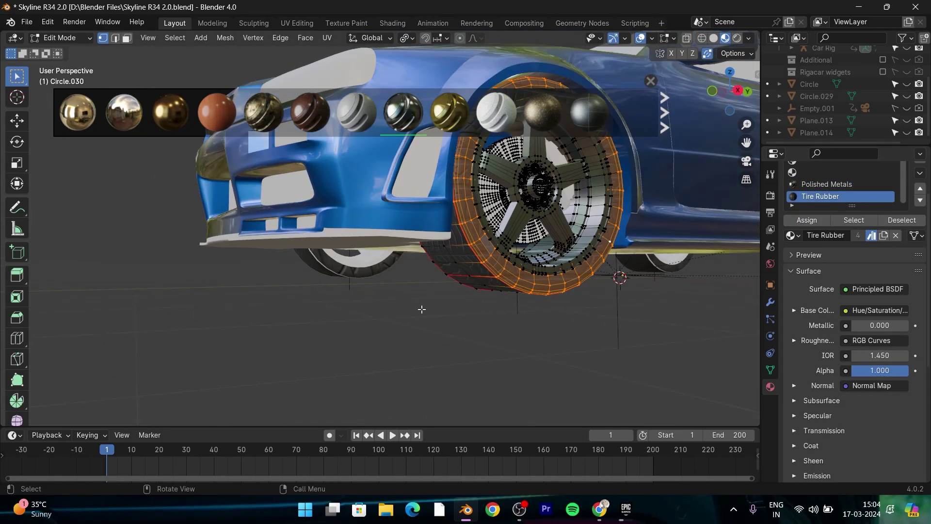
- UV-unwrap the tire ring faces and scale them onto the tread normal map
click(392, 23)
scroll(492, 204, down, 2)
key(u)
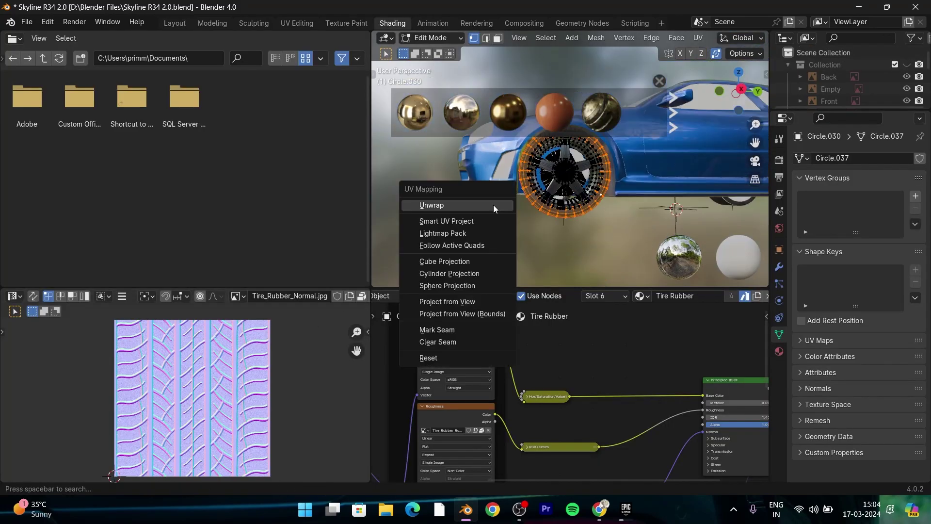
click(493, 205)
key(s)
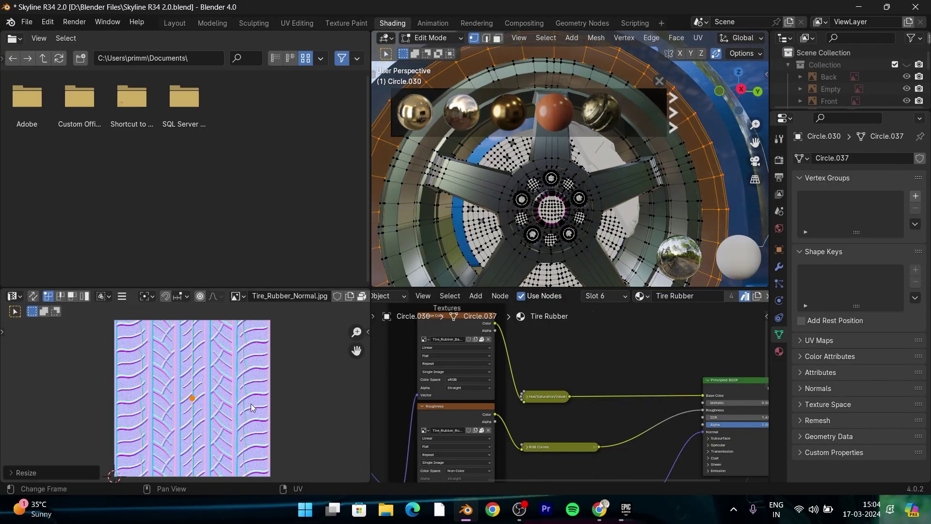
click(306, 344)
scroll(486, 217, down, 5)
click(555, 272)
key(Tab)
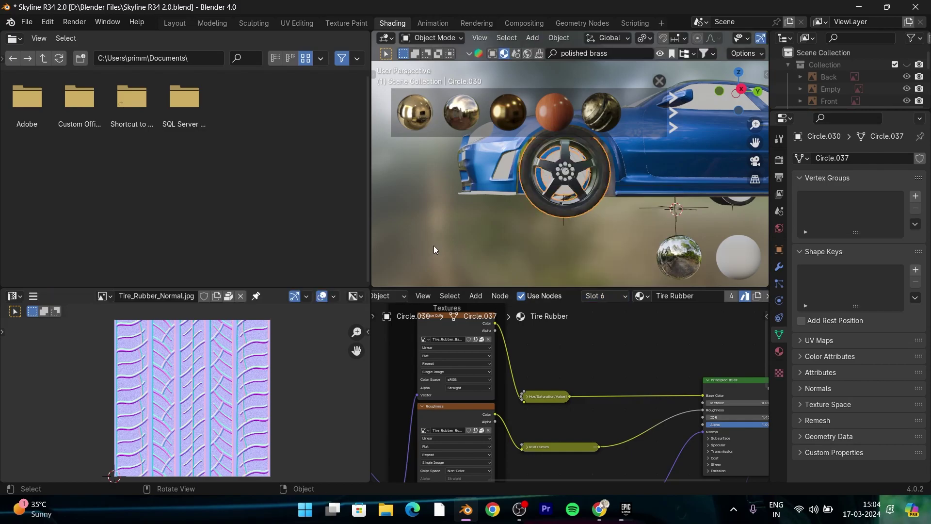
- Clear the wheel selection, pick the linked centre hub geometry, and return to Layout
scroll(445, 241, up, 2)
scroll(426, 240, up, 2)
scroll(485, 208, up, 2)
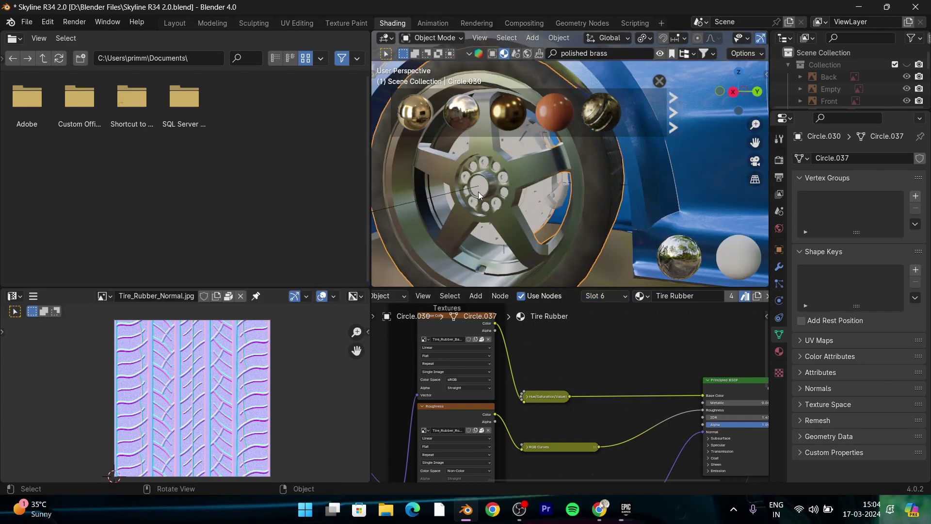
key(Tab)
key(KP_3)
scroll(511, 232, down, 5)
scroll(511, 232, up, 3)
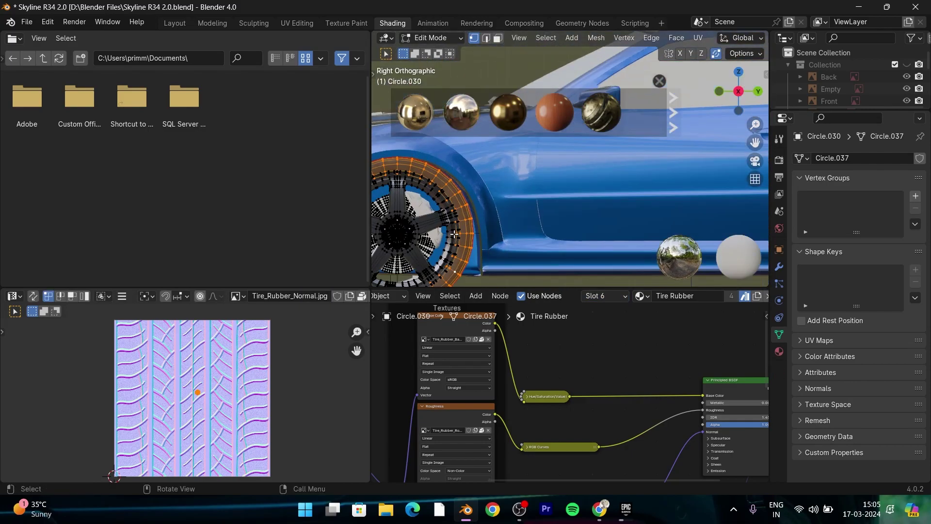
scroll(499, 218, up, 2)
key(alt+a)
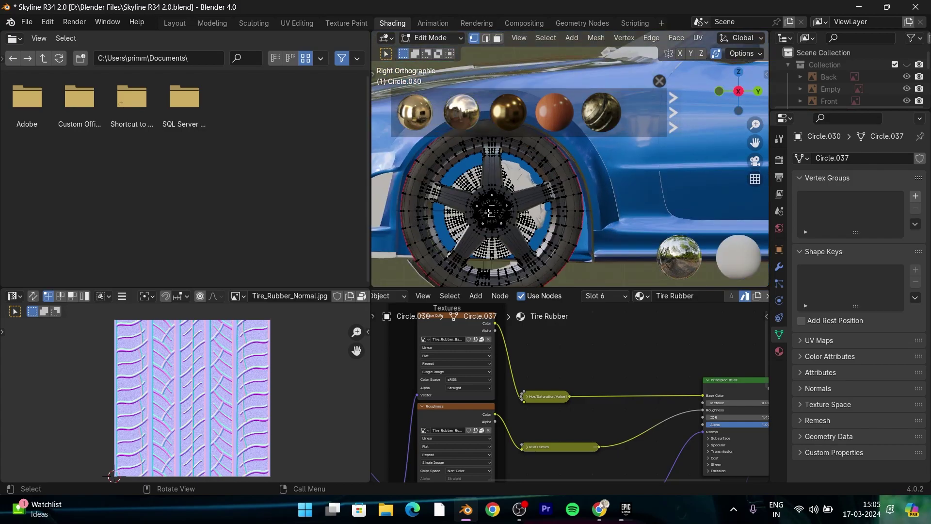
key(ctrl+l)
scroll(597, 231, down, 3)
click(175, 23)
- Frame the wheel hub and add a new empty material slot
key(KP_Decimal)
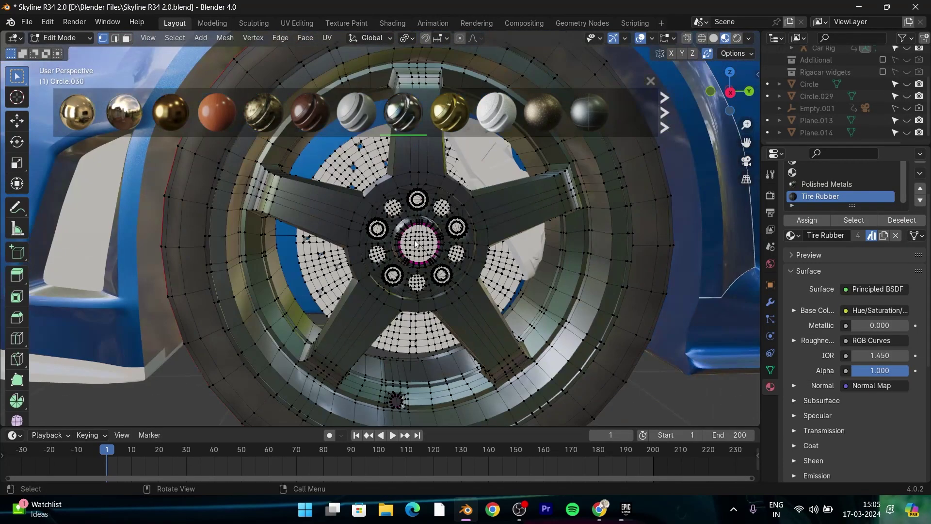
key(l)
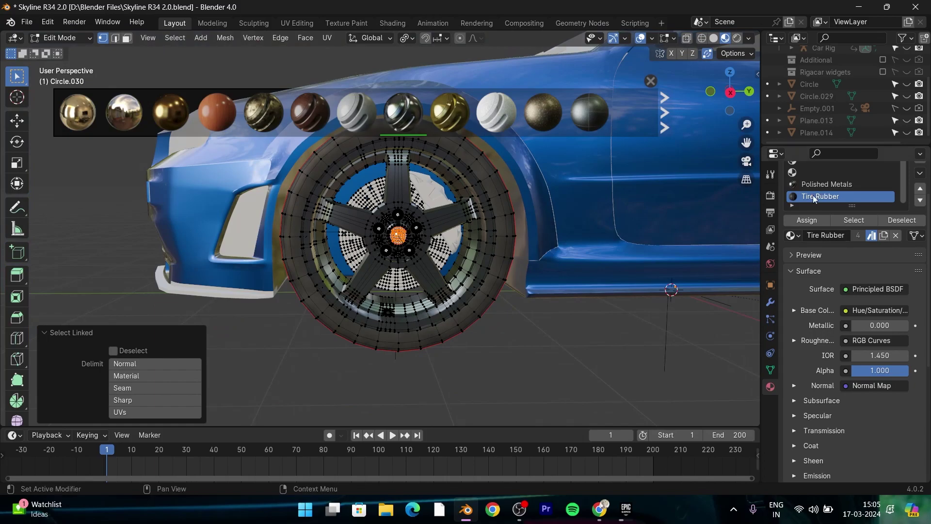
scroll(815, 199, up, 2)
click(805, 221)
click(805, 268)
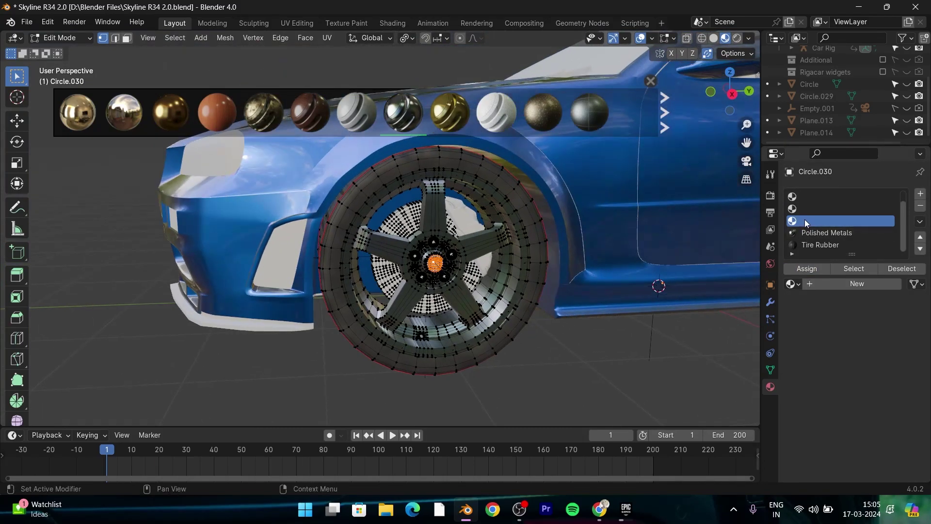
key(Tab)
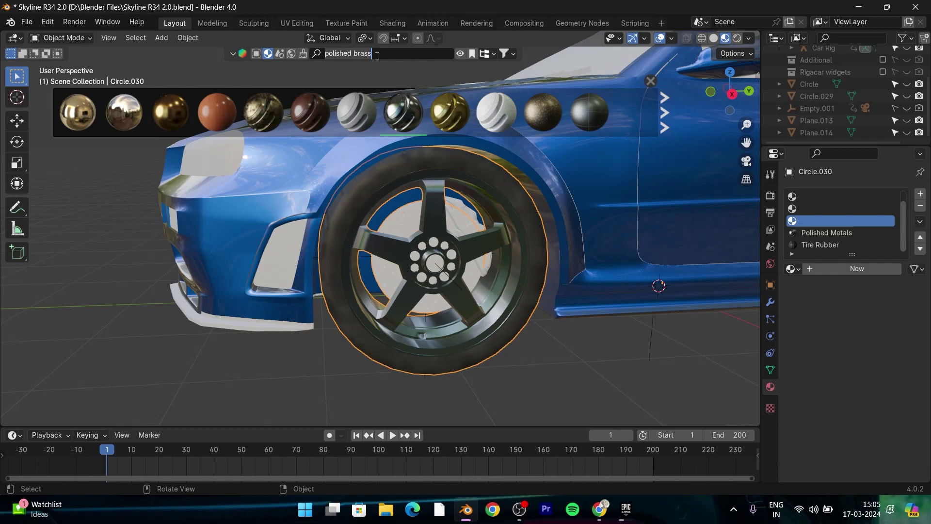
- Create a black material (Metallic 1, Roughness 0) and assign it to the lug-nut rings
click(843, 269)
click(879, 343)
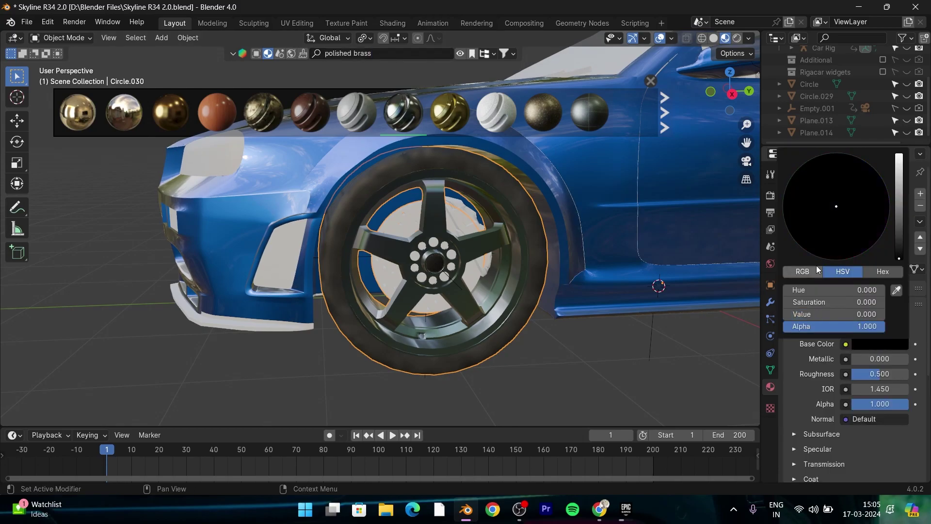
middle_drag(601, 354, 639, 349)
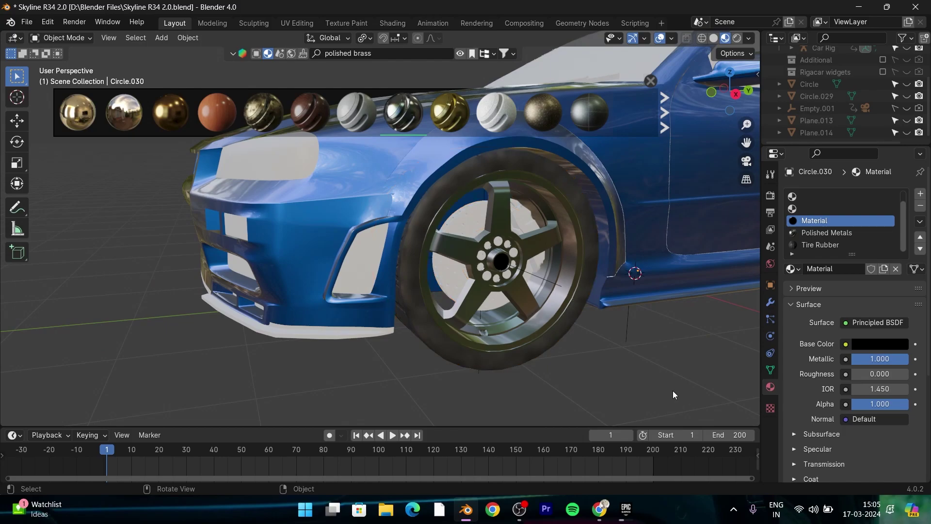
key(Tab)
scroll(674, 391, up, 5)
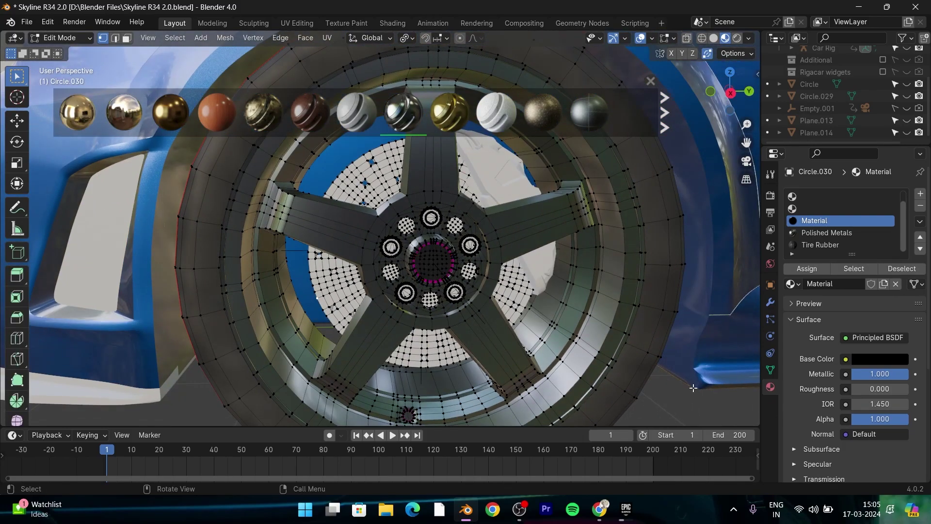
scroll(560, 347, up, 3)
key(l)
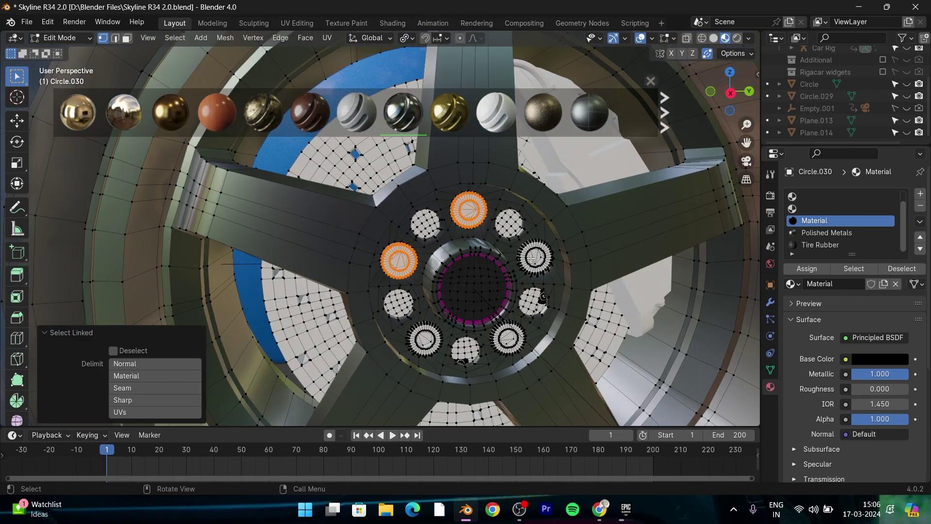
click(807, 270)
- Select the linked brake disc faces and add another empty material slot
scroll(558, 339, down, 5)
middle_drag(558, 340, 584, 366)
scroll(558, 336, up, 4)
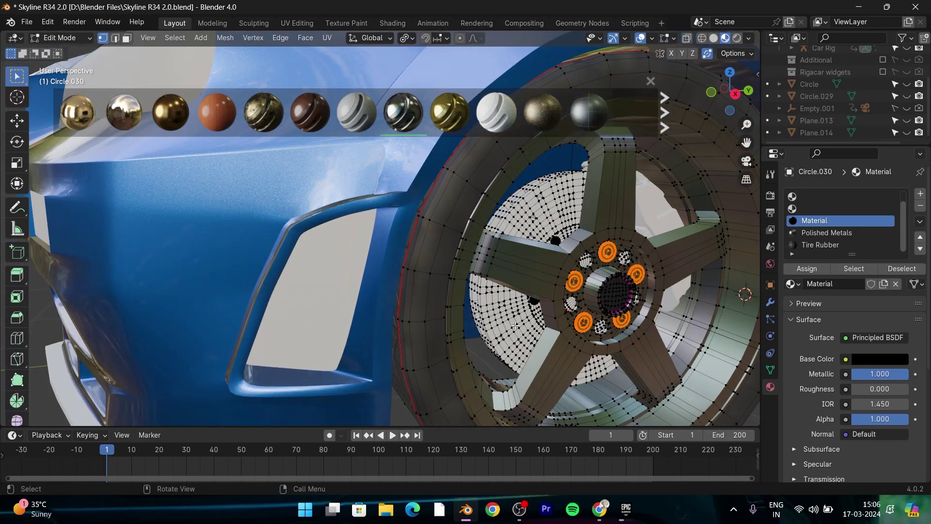
scroll(515, 326, down, 5)
scroll(515, 326, up, 5)
key(l)
mouse_move(515, 326)
shift+middle_down()
mouse_move(505, 276)
mouse_move(727, 276)
shift+middle_up()
scroll(728, 277, down, 3)
click(825, 209)
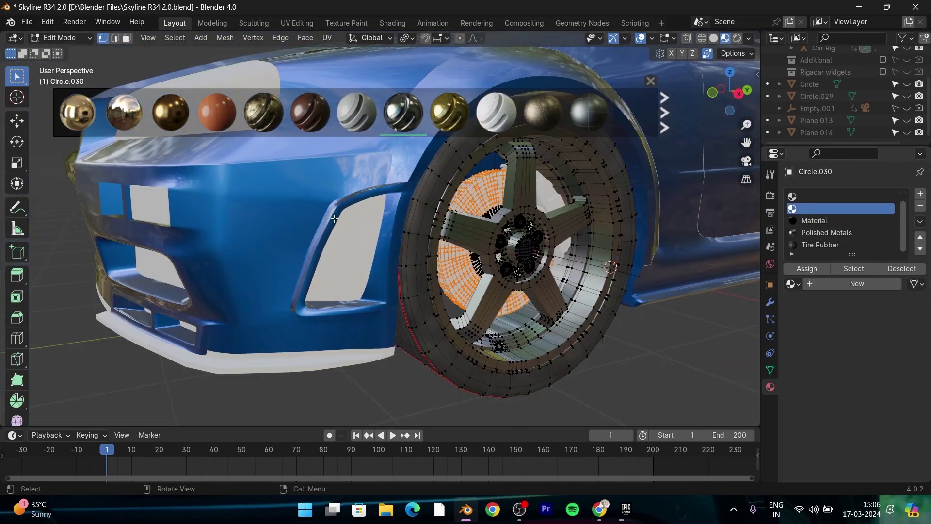
- Search BlenderKit for 'metallic black' and drop Metal Black Dixon onto the wheel
key(Tab)
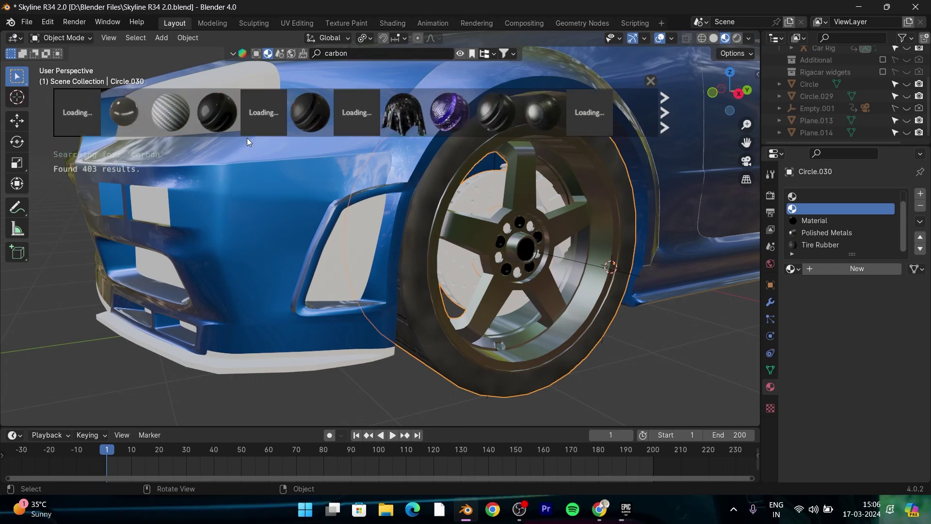
scroll(523, 121, down, 4)
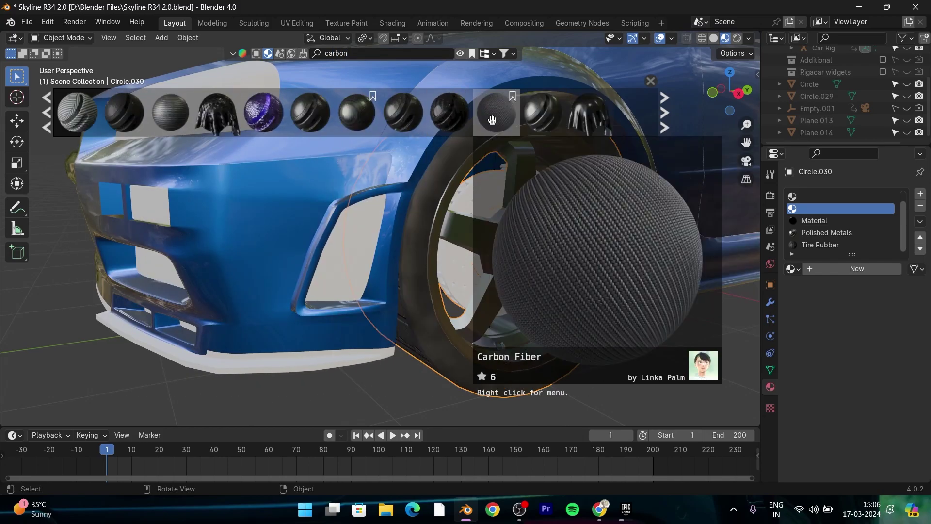
scroll(514, 119, down, 4)
scroll(422, 116, down, 8)
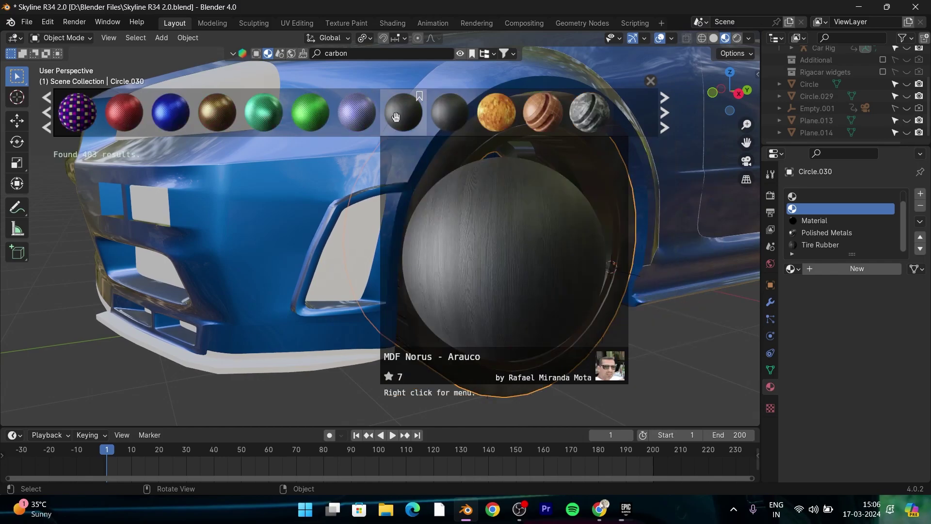
scroll(418, 113, down, 6)
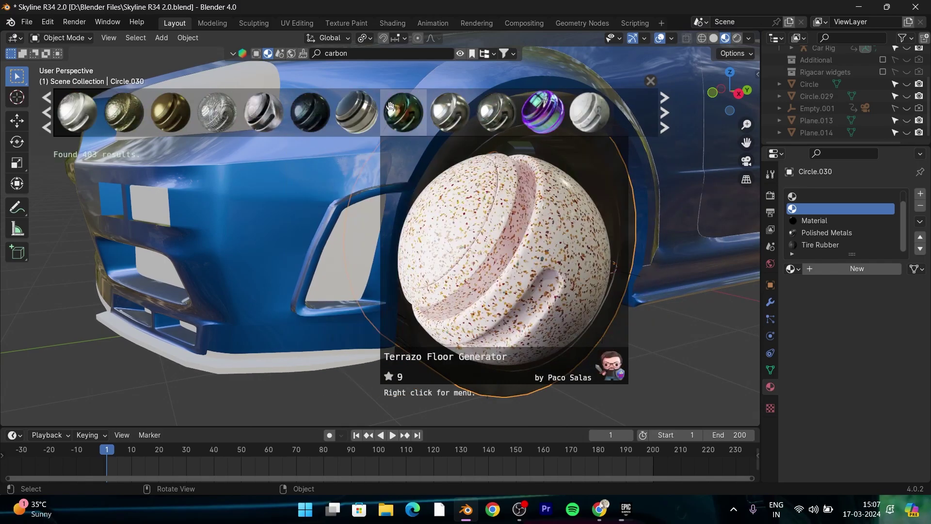
scroll(391, 106, down, 12)
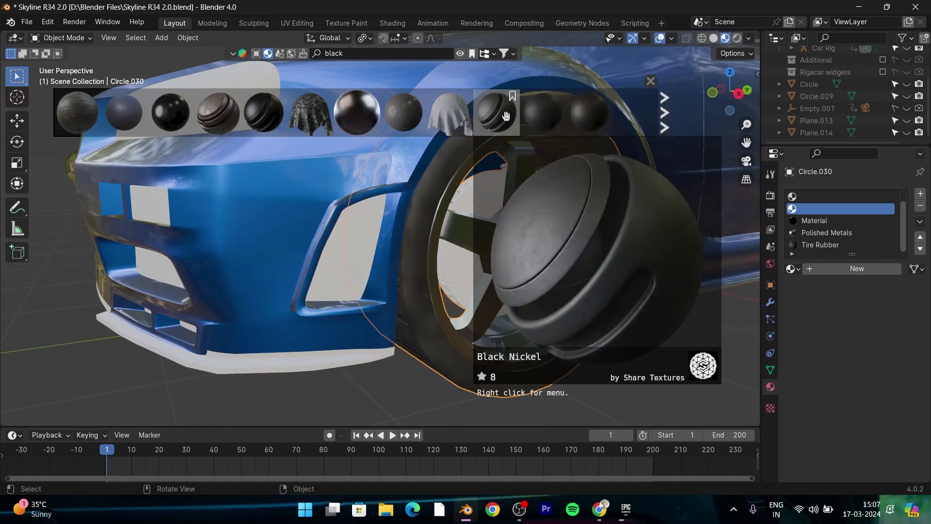
scroll(582, 116, down, 3)
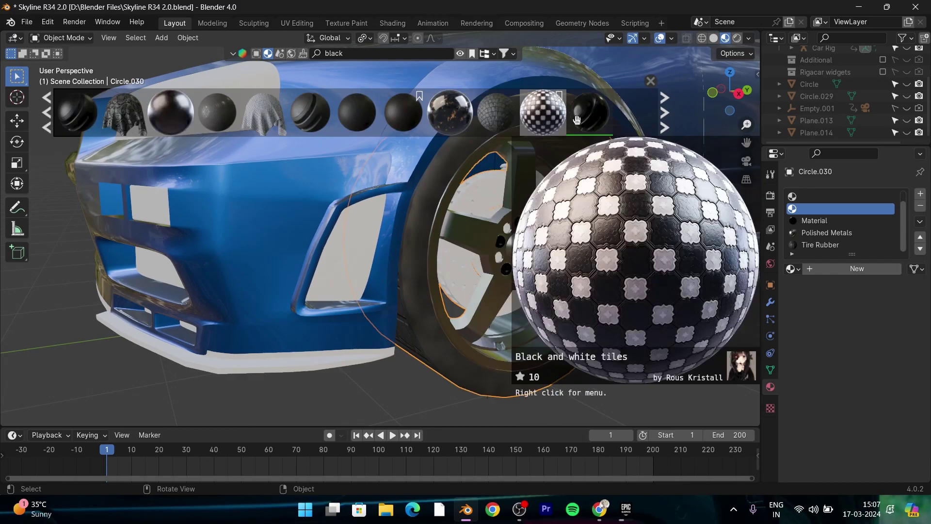
scroll(499, 125, down, 3)
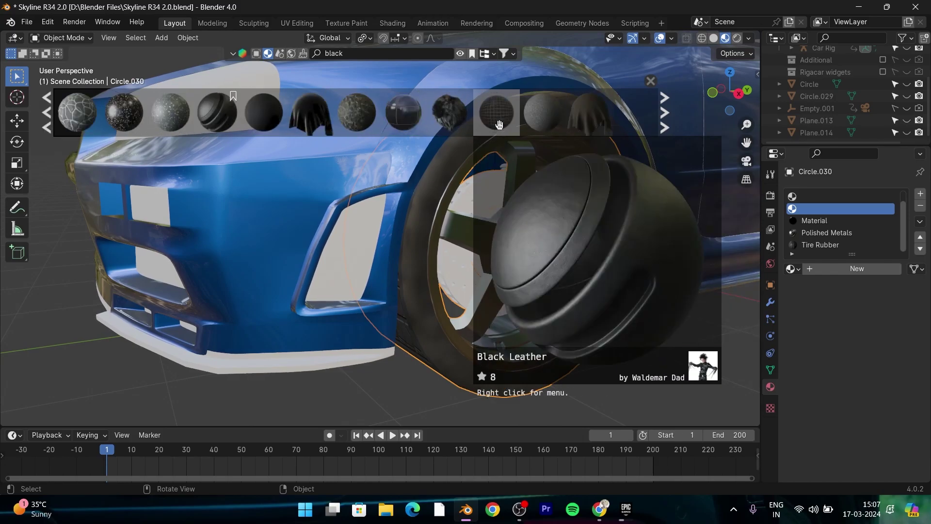
scroll(537, 120, down, 1)
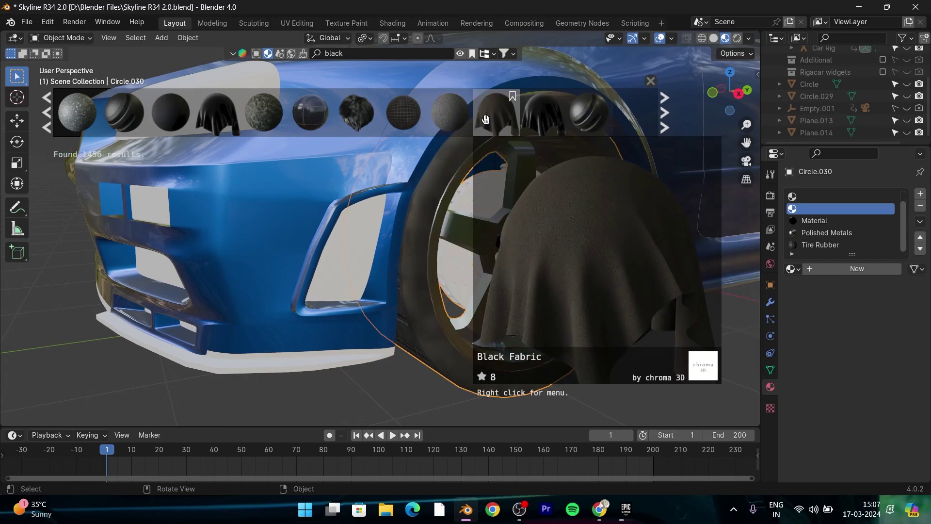
scroll(539, 120, up, 1)
scroll(542, 121, down, 4)
scroll(509, 121, down, 2)
scroll(466, 122, down, 2)
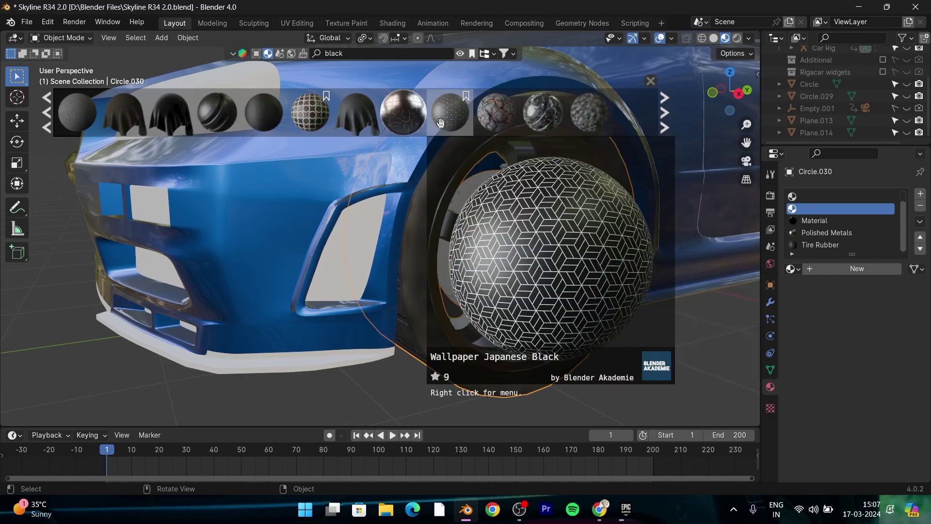
scroll(437, 123, down, 2)
scroll(450, 124, down, 2)
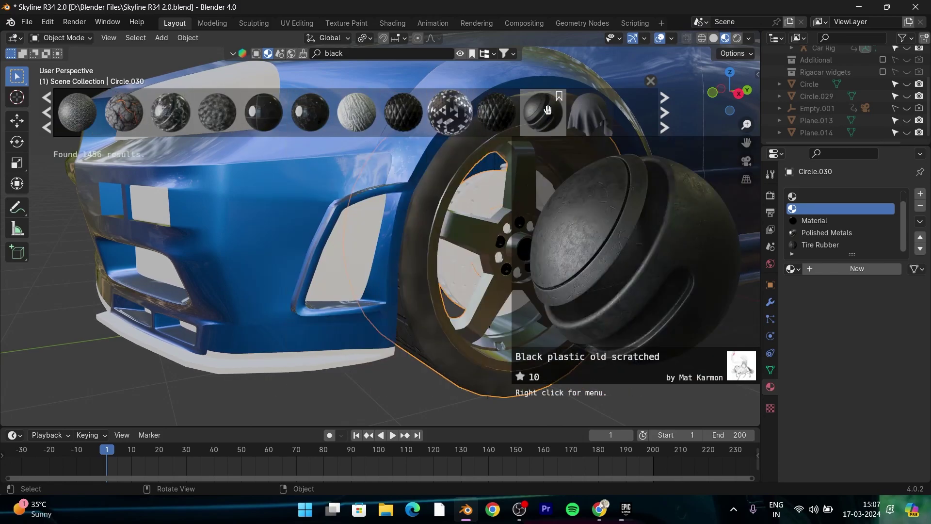
click(370, 54)
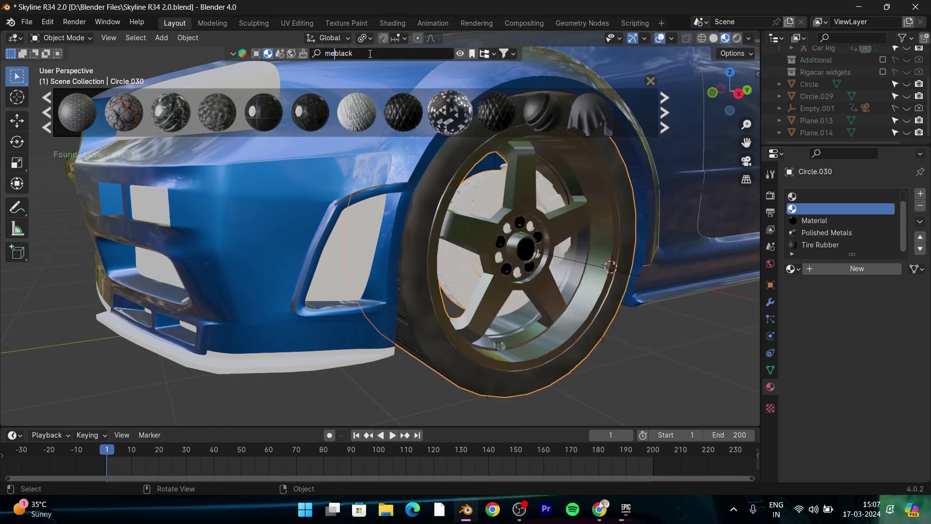
mouse_move(122, 113)
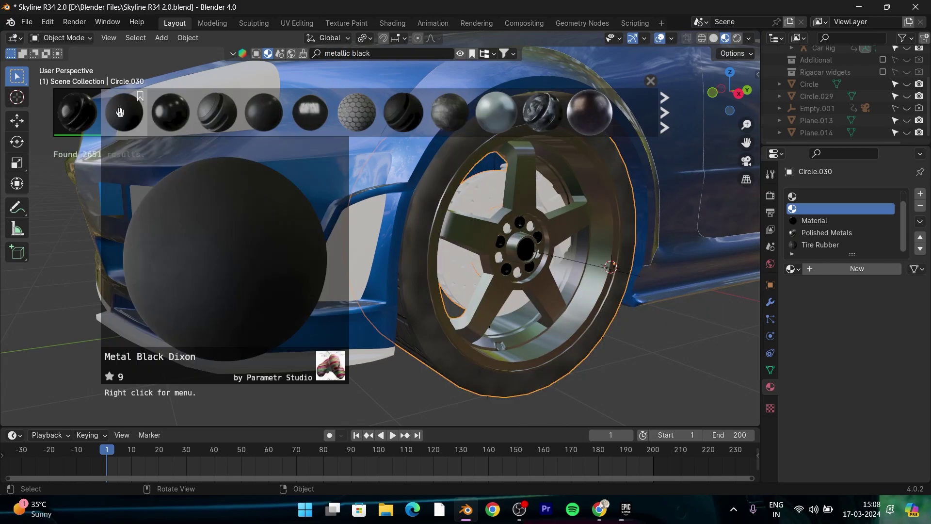
drag(120, 112, 427, 240)
- In Edit Mode, select the linked brake disc faces, checking them from several angles
scroll(427, 241, up, 2)
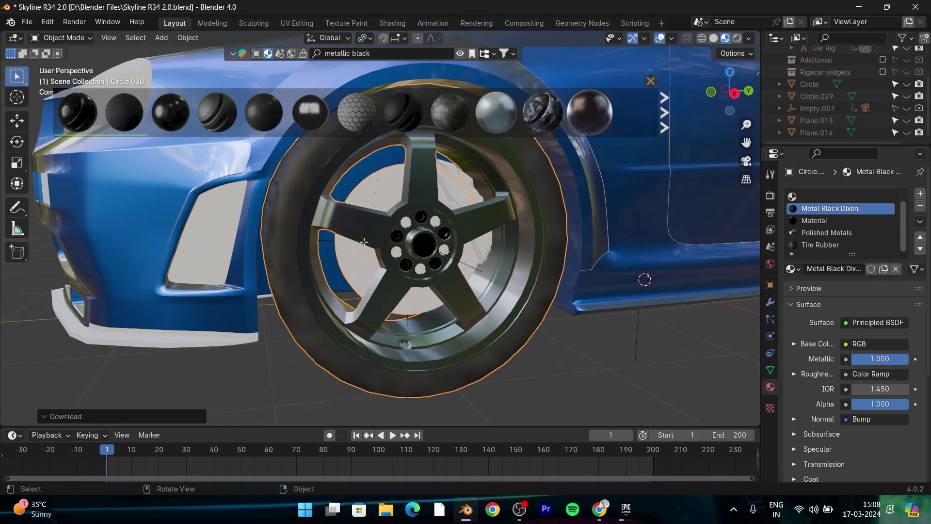
key(Tab)
key(Tab)
scroll(369, 249, down, 3)
scroll(365, 252, down, 2)
scroll(365, 251, up, 4)
middle_drag(365, 251, 506, 249)
key(Tab)
scroll(434, 252, down, 2)
key(l)
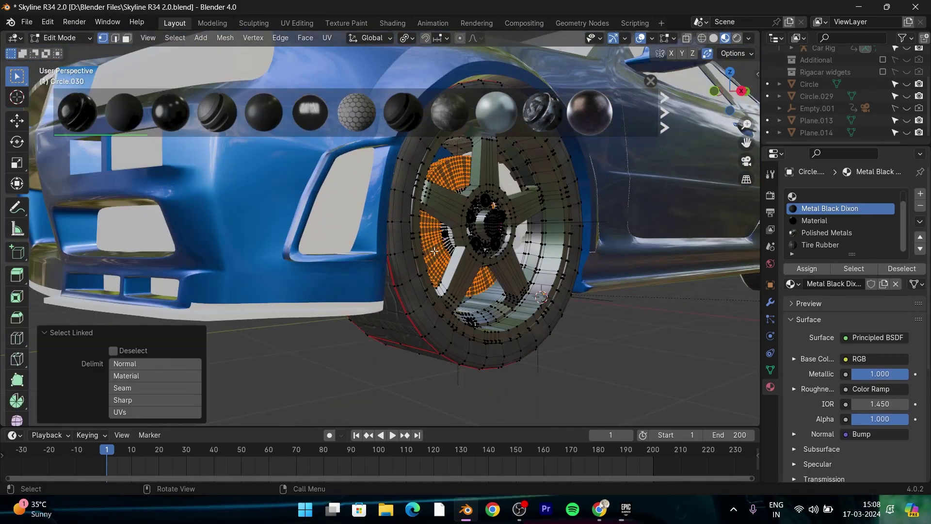
scroll(443, 250, up, 3)
scroll(443, 251, down, 3)
click(754, 378)
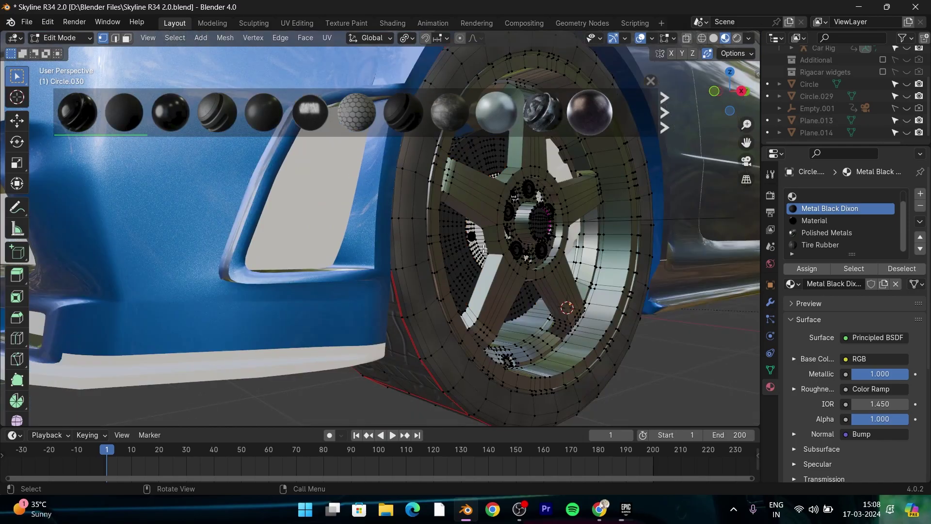
key(l)
scroll(477, 250, up, 3)
scroll(521, 243, down, 3)
middle_drag(522, 242, 463, 283)
scroll(463, 282, up, 4)
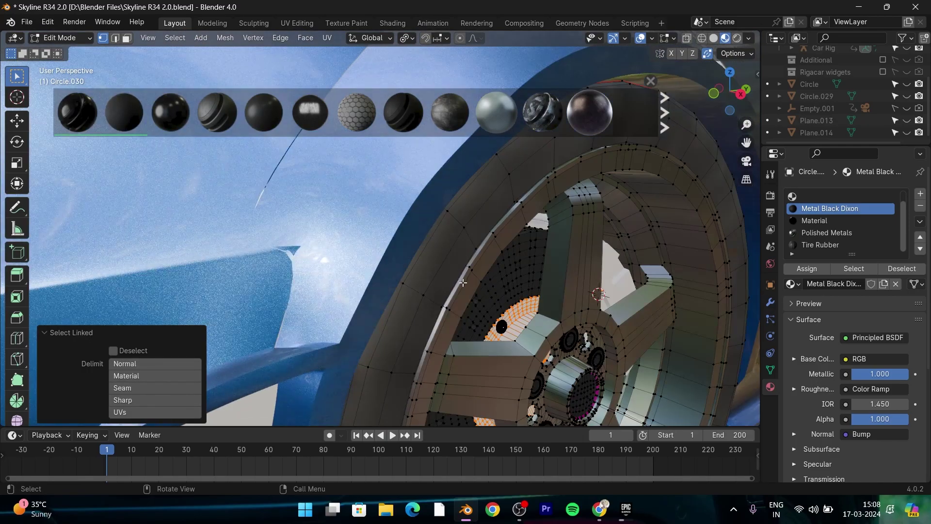
scroll(505, 328, down, 3)
mouse_move(505, 327)
middle_down()
mouse_move(193, 190)
mouse_move(204, 158)
middle_up()
scroll(192, 190, up, 3)
scroll(211, 142, down, 5)
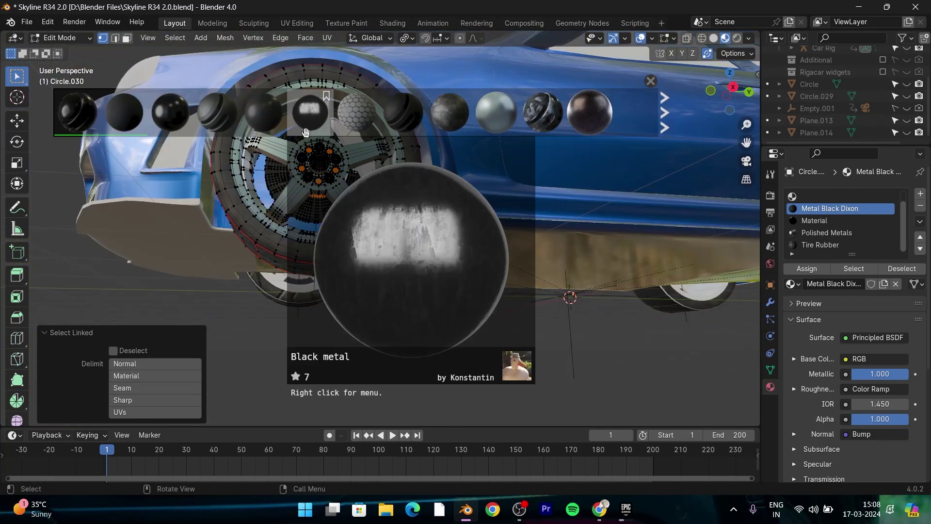
- Assign Metal Black Dixon to the disc faces and add a new empty material slot
click(842, 196)
click(808, 270)
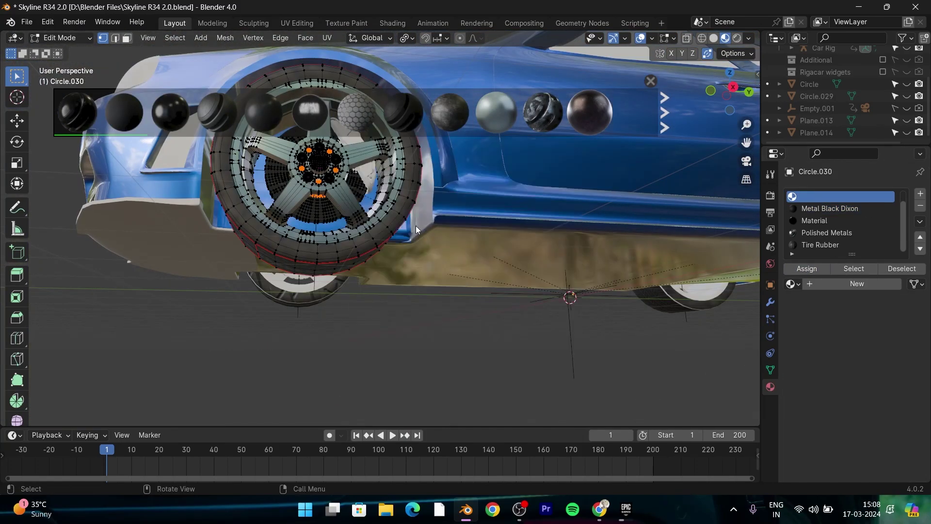
key(Tab)
middle_drag(415, 225, 374, 181)
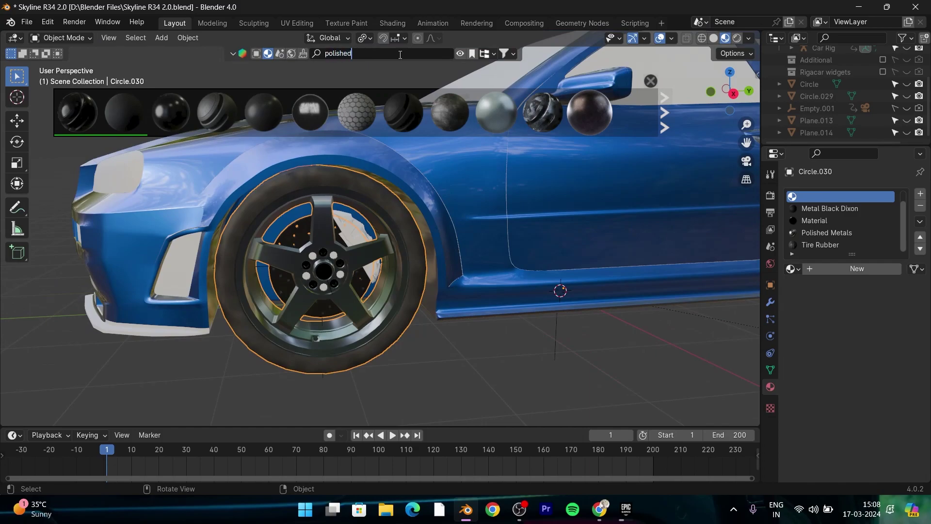
text(steel)
- Search BlenderKit for 'polished steel' and apply the Steel material to Circle.030
key(Return)
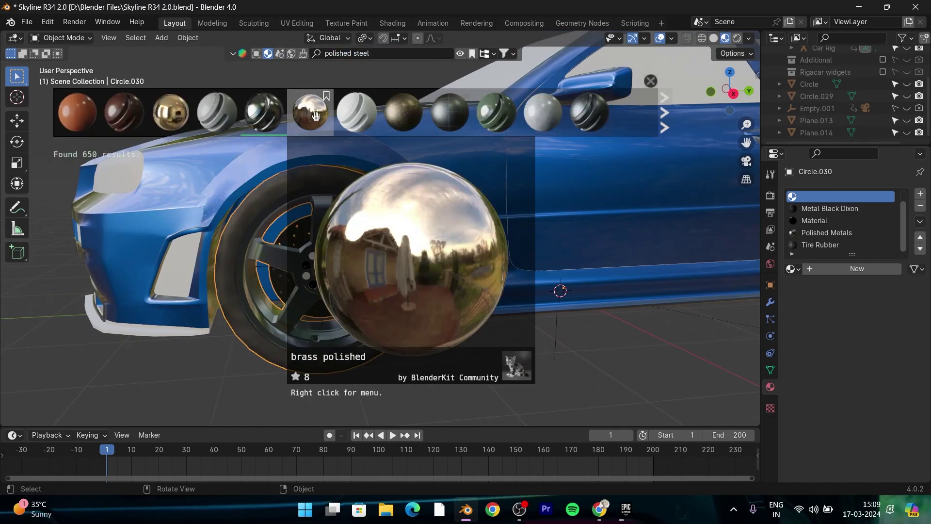
scroll(476, 127, down, 2)
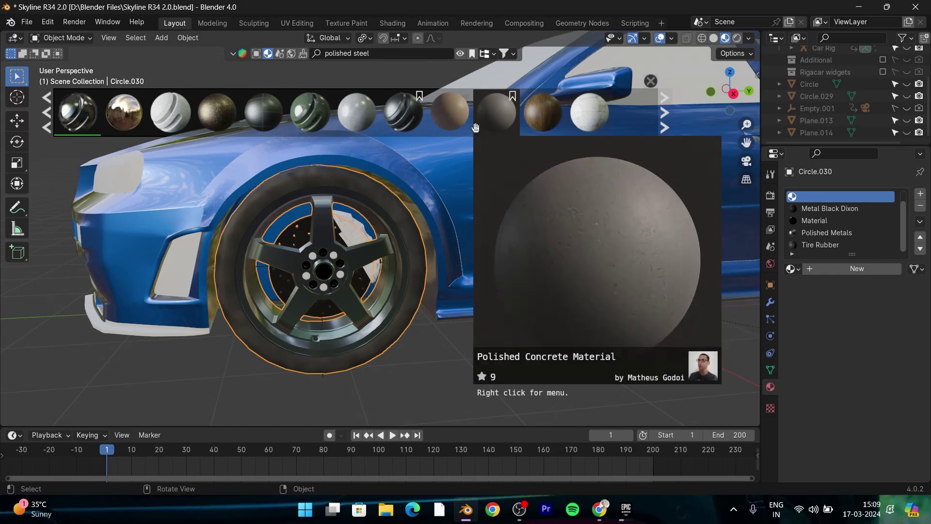
scroll(498, 126, down, 2)
drag(590, 112, 383, 236)
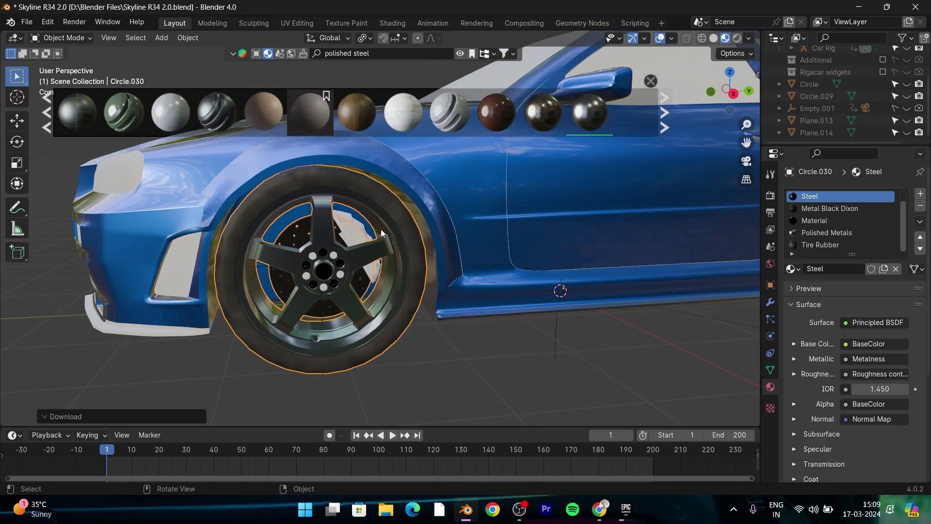
- Orbit around to the front wheel and select the front brake caliper
middle_drag(409, 228, 621, 295)
scroll(633, 356, up, 2)
scroll(569, 320, up, 2)
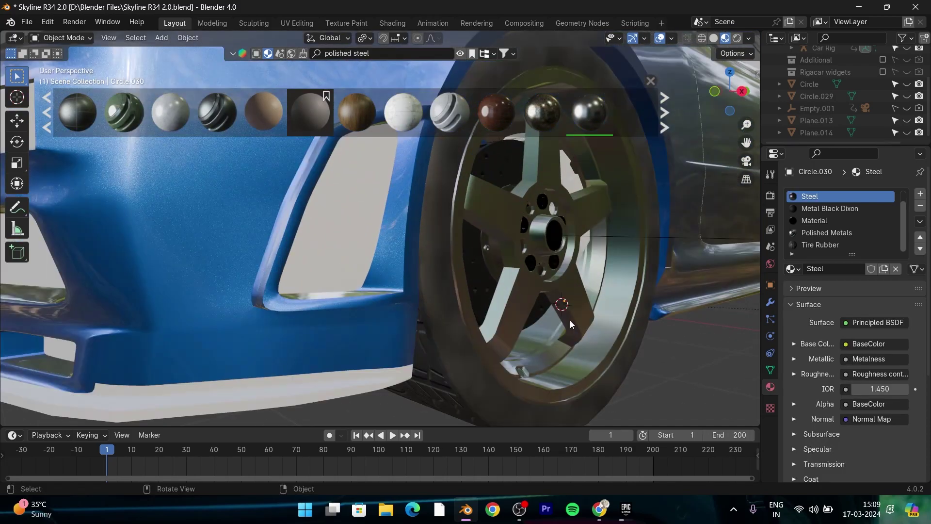
scroll(438, 330, up, 2)
middle_drag(438, 330, 241, 246)
click(262, 220)
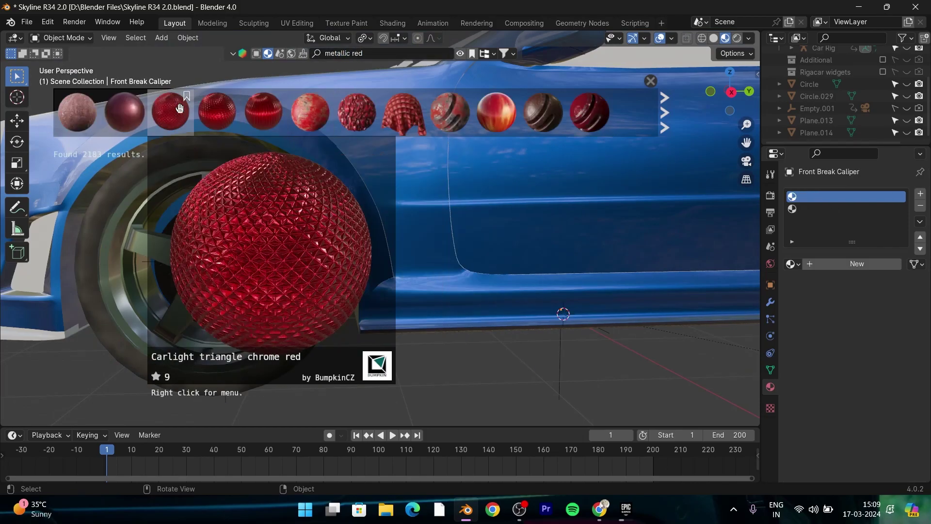
- Search BlenderKit for glossy red, then polished red, materials for the caliper
click(383, 54)
text(glossy)
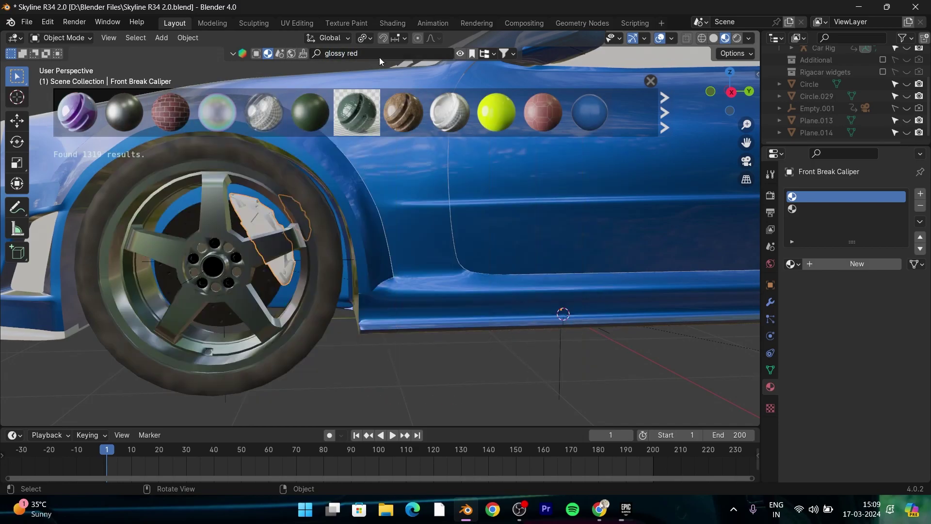
key(Return)
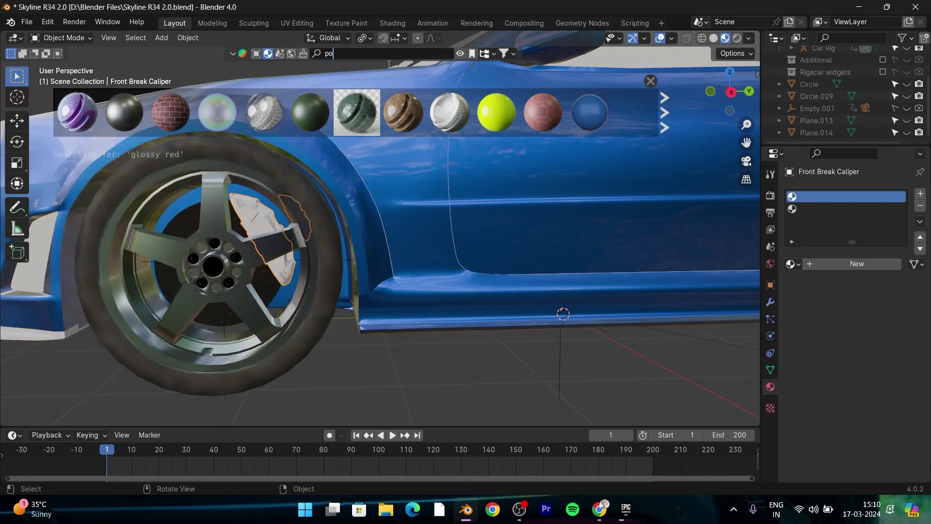
text(red)
key(Return)
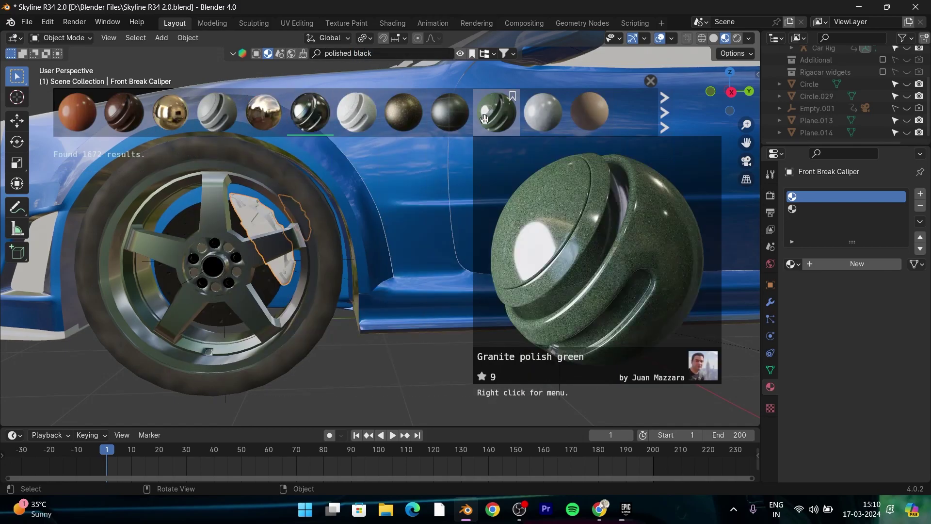
scroll(455, 127, up, 4)
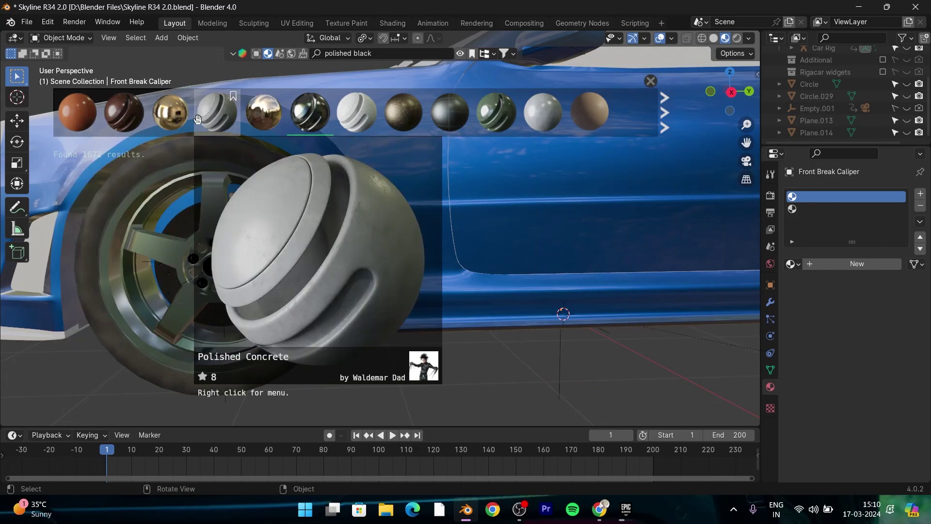
scroll(447, 117, down, 5)
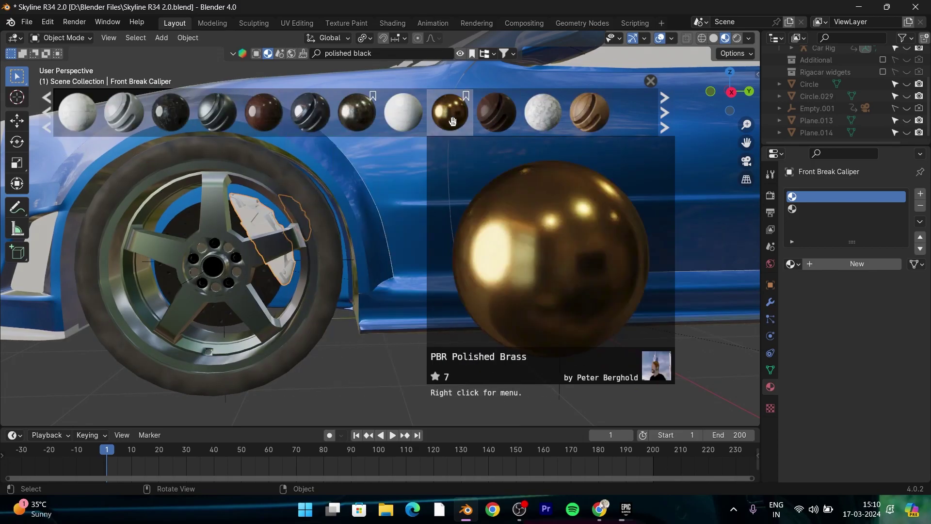
- Apply PBR Polished Brass to the Front Break Caliper and select the car body
drag(452, 122, 311, 209)
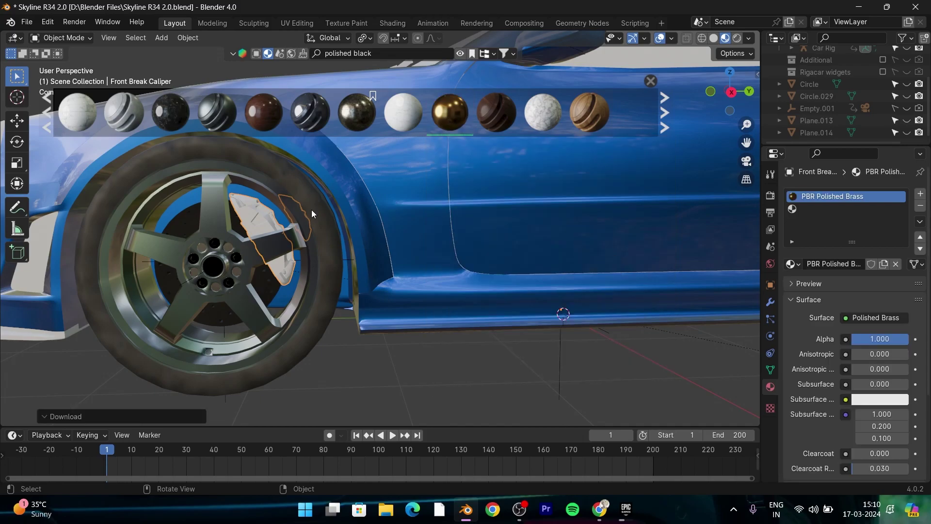
mouse_move(311, 210)
middle_down()
mouse_move(404, 351)
mouse_move(451, 337)
mouse_move(433, 343)
mouse_move(449, 337)
mouse_move(390, 297)
mouse_move(481, 272)
mouse_move(212, 262)
mouse_move(333, 297)
mouse_move(465, 301)
mouse_move(369, 204)
middle_up()
click(211, 262)
- Select Plane.012, search 'black', and apply Black Iron to the rear lower bumper piece
click(465, 302)
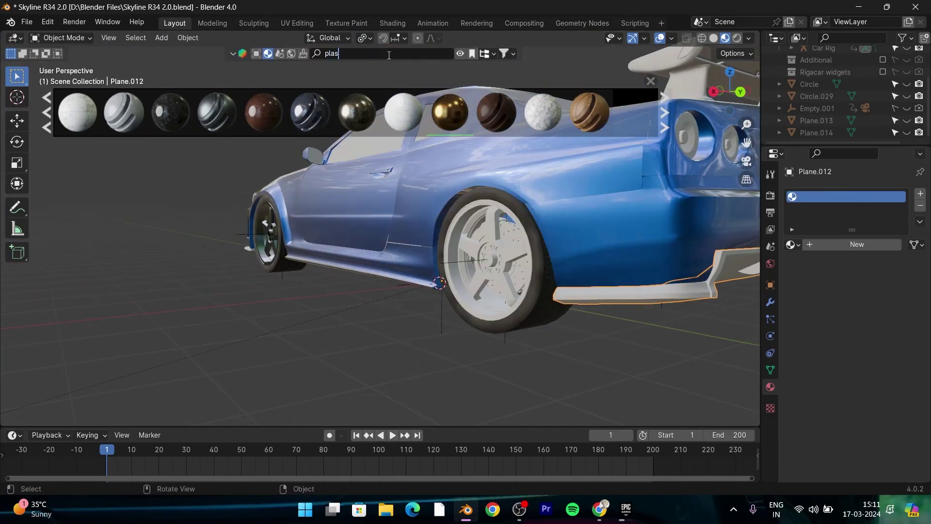
text(ck)
key(Return)
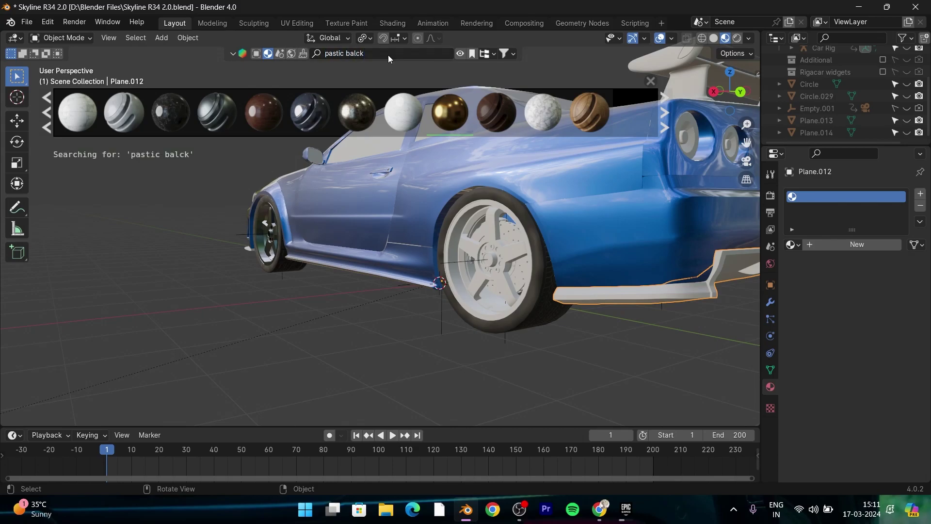
scroll(582, 119, down, 2)
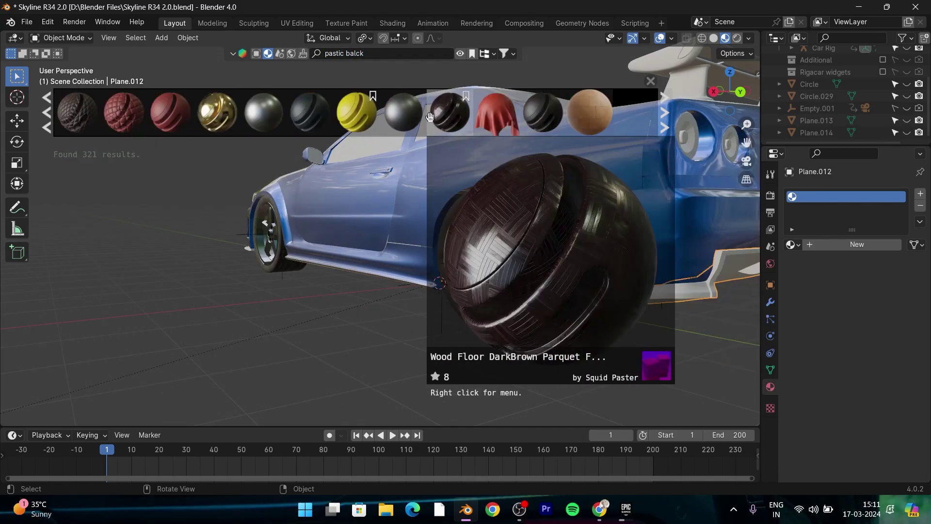
scroll(465, 121, down, 1)
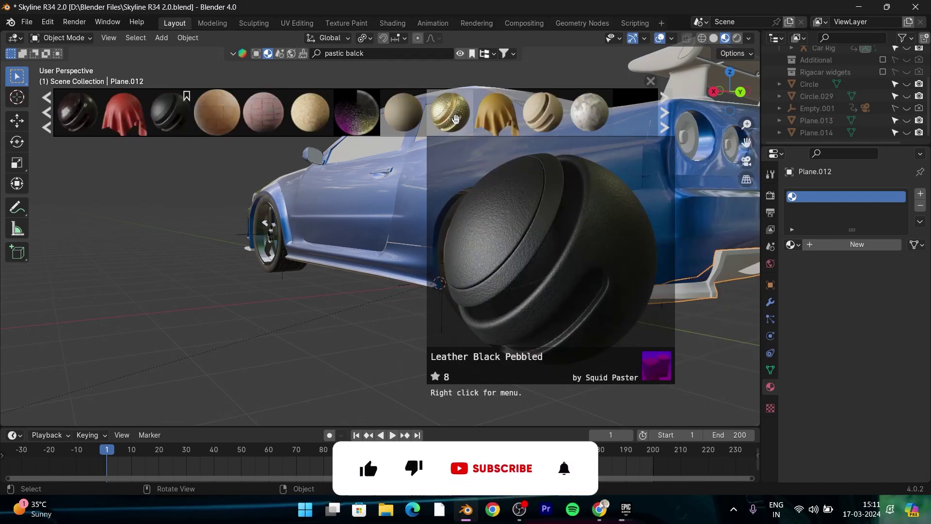
scroll(437, 114, down, 4)
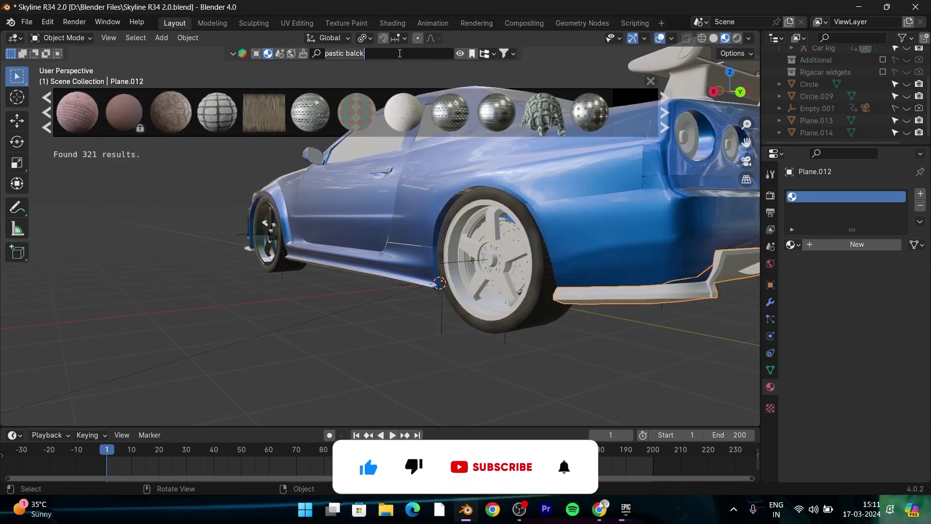
text(black)
key(Return)
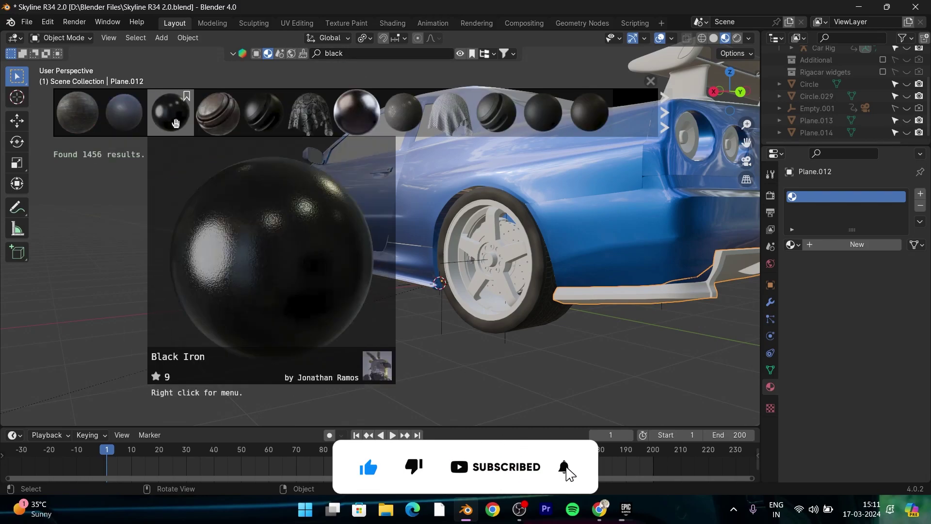
drag(176, 122, 607, 293)
middle_drag(571, 258, 501, 251)
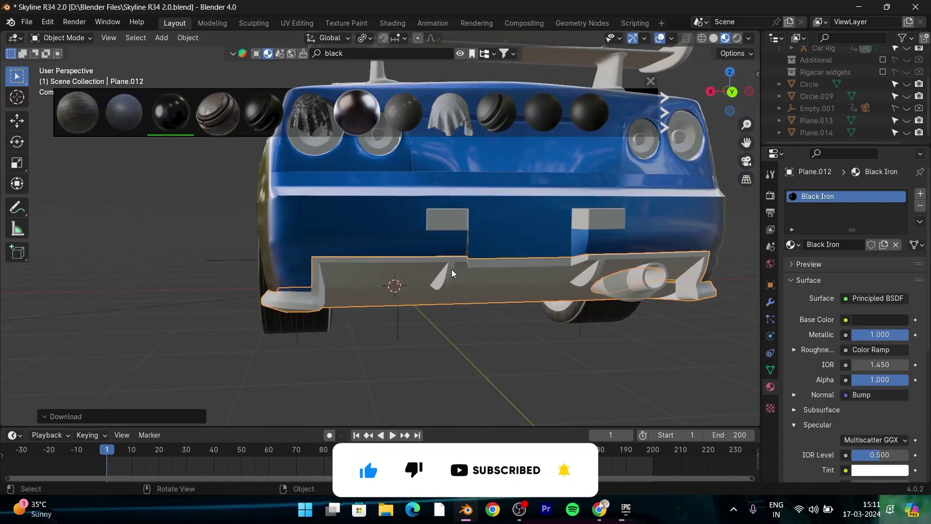
mouse_move(452, 269)
middle_down()
mouse_move(523, 249)
mouse_move(223, 202)
mouse_move(182, 272)
middle_up()
- In Edit Mode on the car body, box-select the front bumper's lower lip faces from the side view
key(Tab)
key(Tab)
click(183, 273)
key(Tab)
key(KP_3)
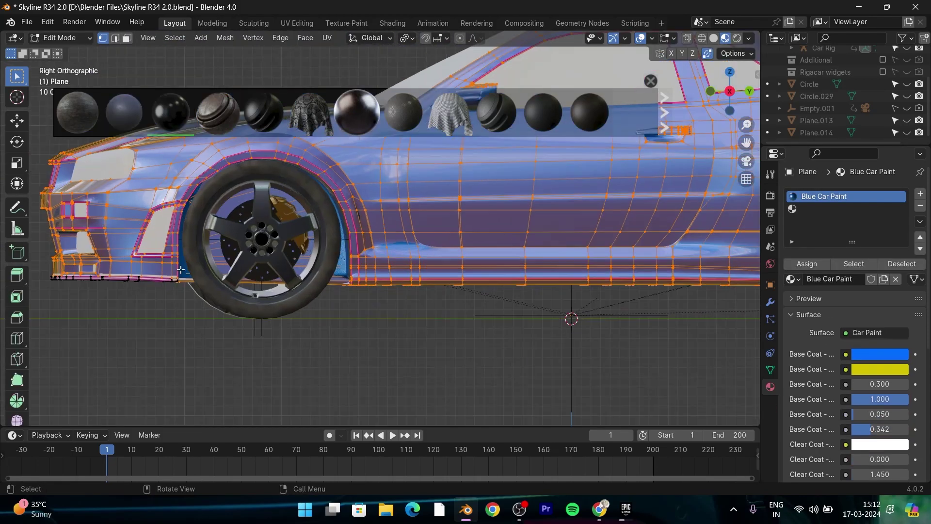
scroll(245, 277, up, 3)
mouse_move(245, 277)
middle_down()
mouse_move(320, 323)
mouse_move(311, 289)
mouse_move(402, 337)
mouse_move(335, 277)
mouse_move(311, 294)
mouse_move(119, 295)
middle_up()
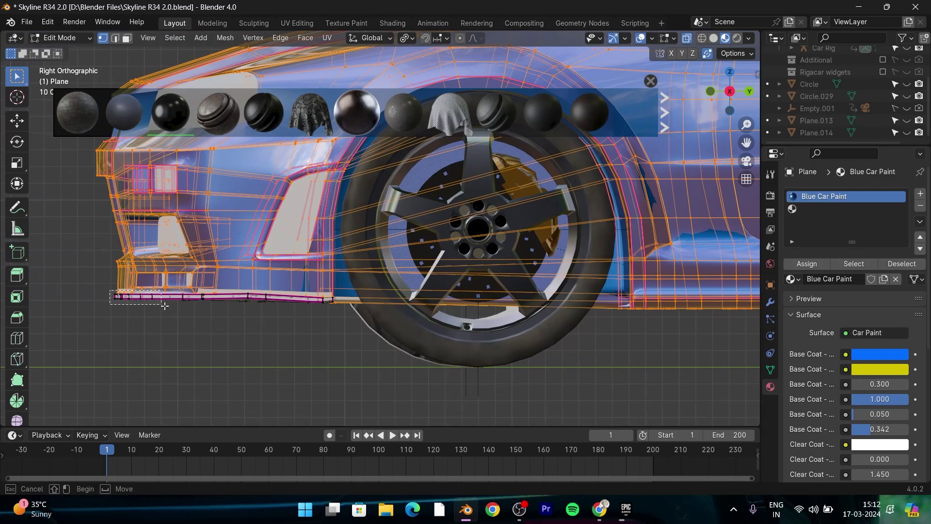
drag(110, 292, 165, 306)
scroll(165, 305, up, 3)
middle_drag(335, 324, 388, 333)
scroll(388, 333, up, 3)
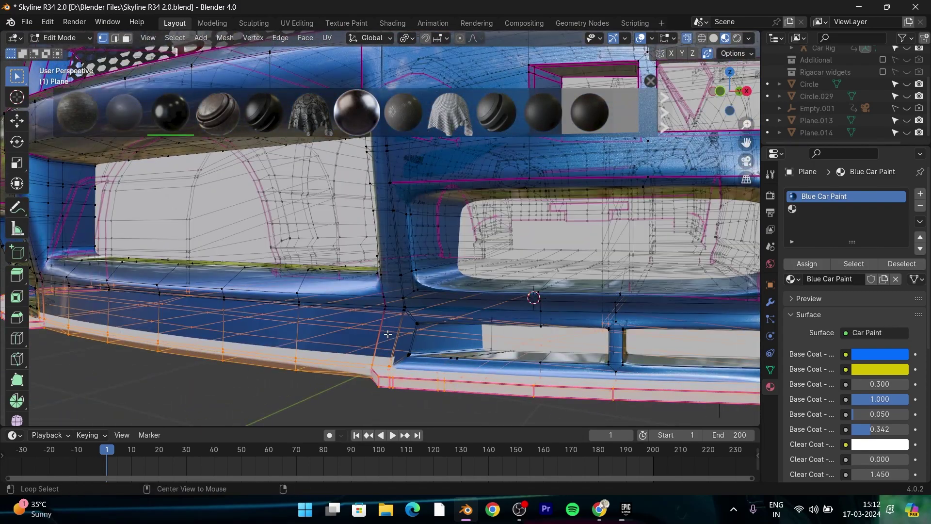
alt+middle_click(388, 334)
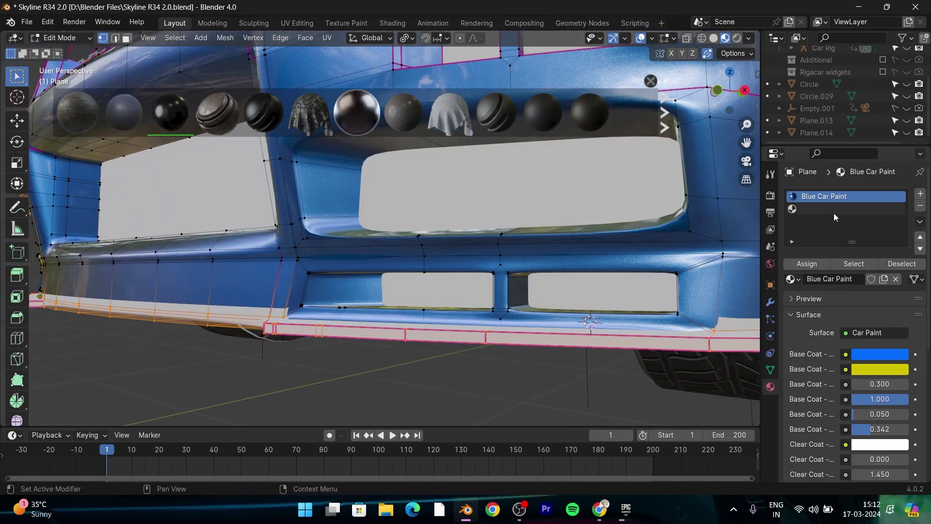
- Assign Black Iron to the lip faces through the empty second material slot
click(834, 209)
drag(170, 112, 451, 313)
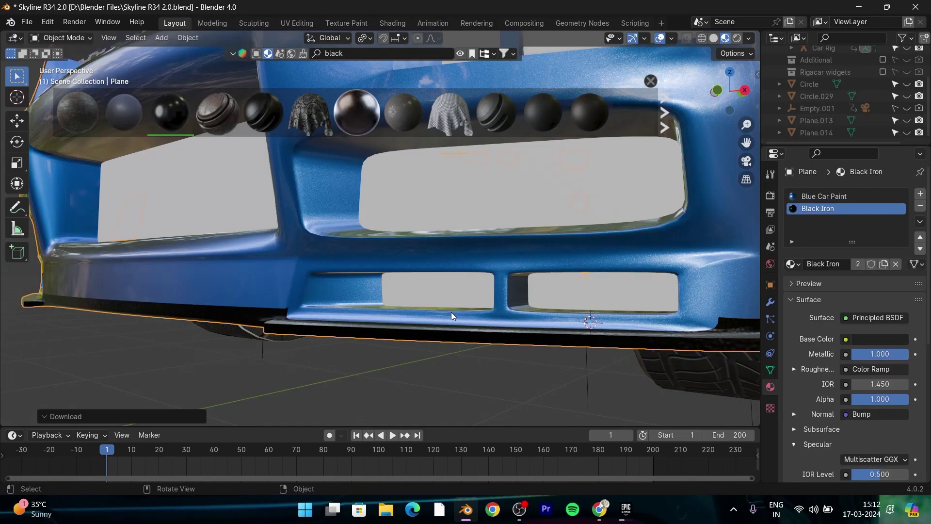
scroll(451, 313, down, 5)
key(Tab)
- Orbit to the rear and select the spoiler
mouse_move(333, 364)
middle_down()
mouse_move(282, 352)
mouse_move(373, 350)
mouse_move(318, 364)
mouse_move(328, 341)
mouse_move(406, 338)
middle_up()
mouse_move(495, 332)
middle_down()
mouse_move(347, 345)
mouse_move(404, 308)
middle_up()
scroll(346, 342, up, 3)
click(404, 307)
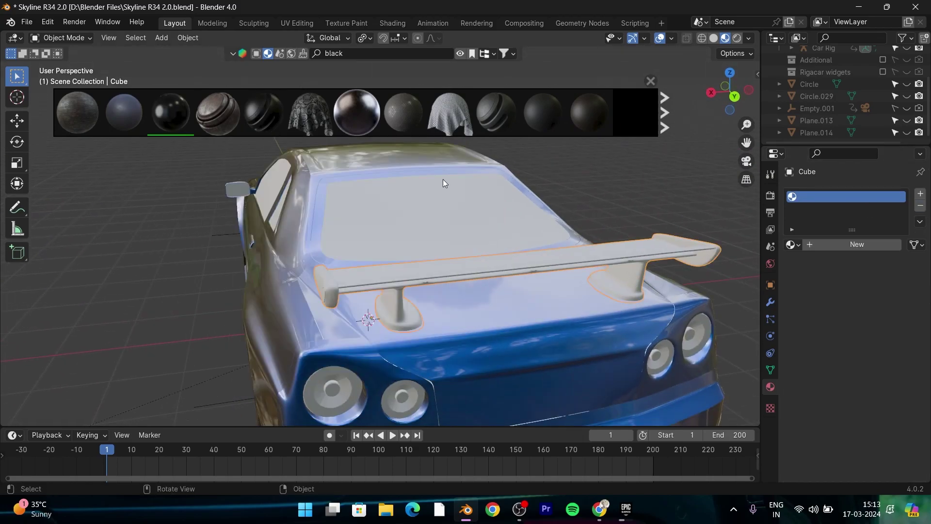
- Search the material library for metallic black materials and browse the results
mouse_move(543, 112)
click(360, 56)
text(metallic)
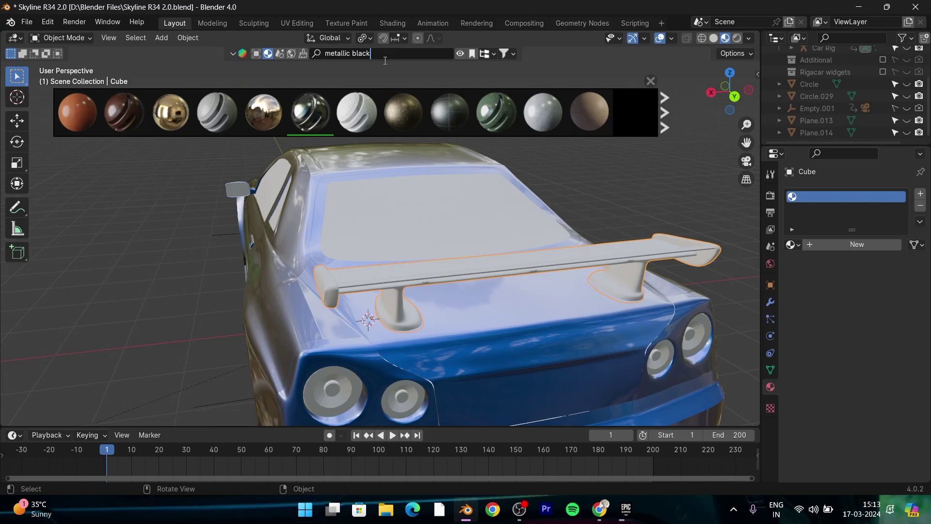
key(Return)
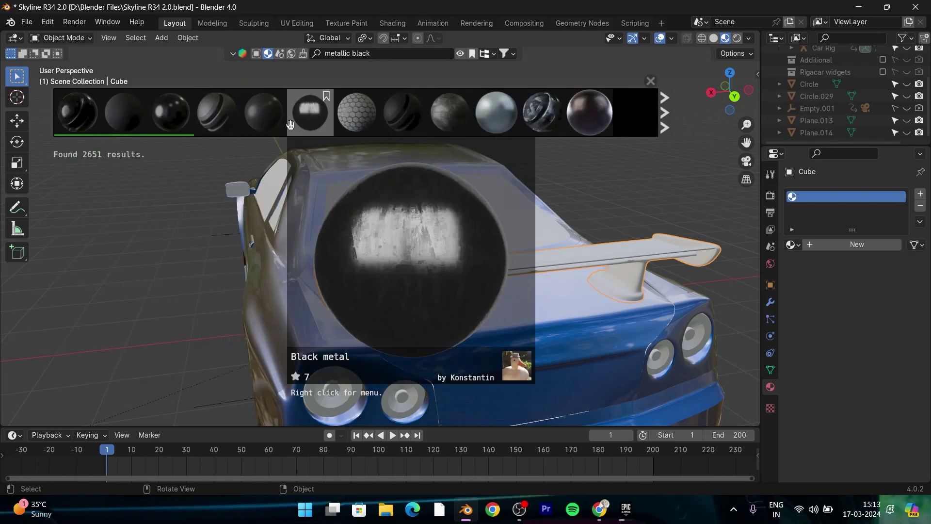
scroll(485, 113, down, 2)
scroll(436, 112, down, 2)
click(791, 244)
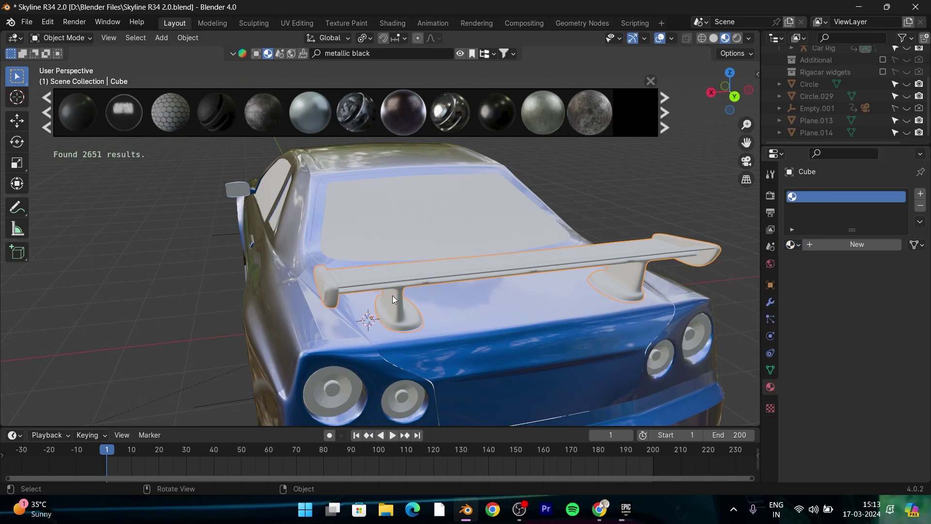
- In Edit Mode, select the spoiler's connected parts and give a second slot Black Metal Paint
key(Tab)
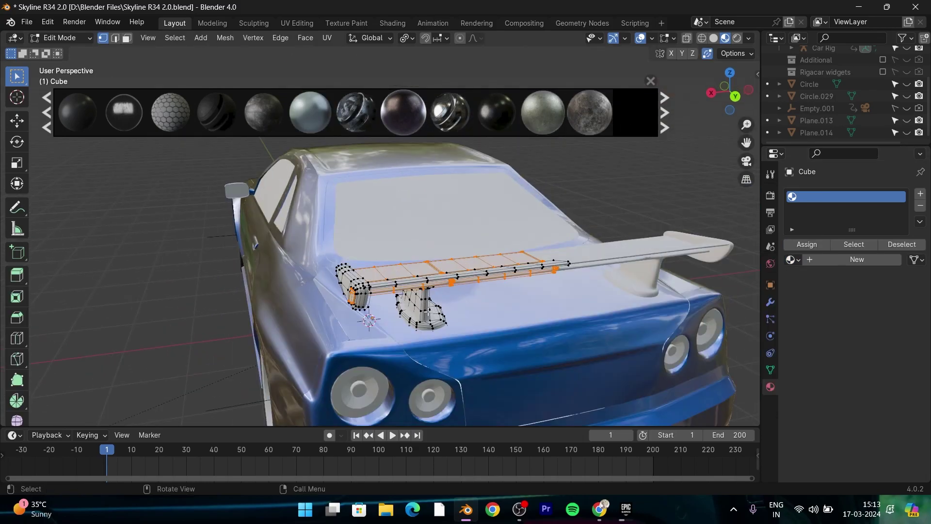
key(alt+a)
scroll(388, 303, up, 3)
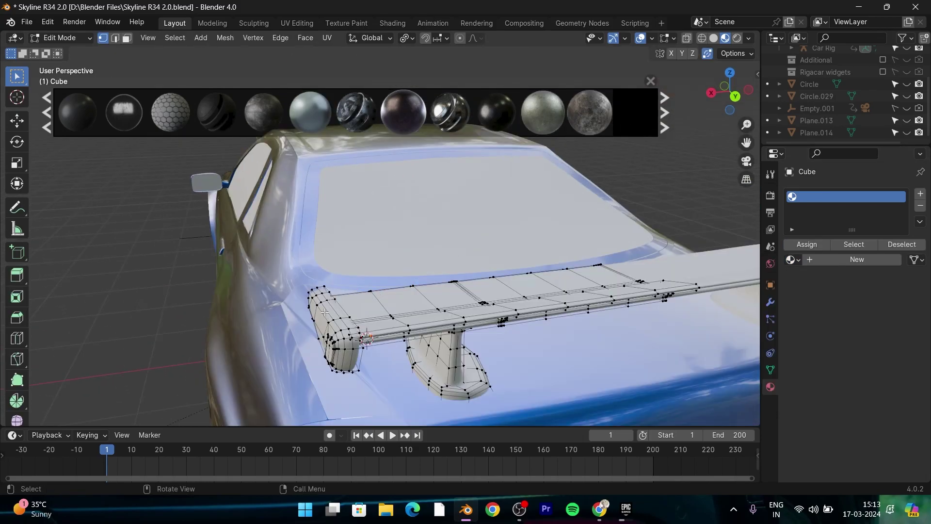
key(l)
mouse_move(324, 313)
middle_down()
mouse_move(381, 331)
mouse_move(456, 270)
middle_up()
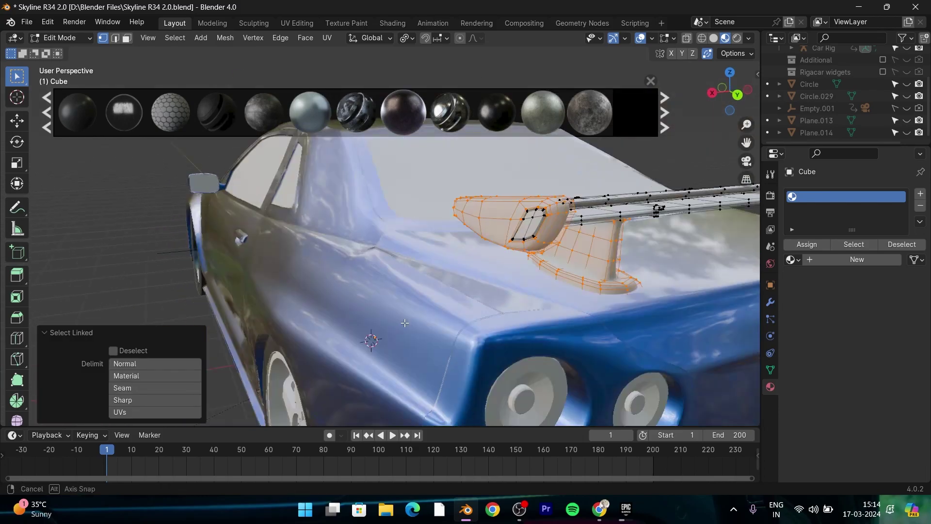
click(803, 244)
click(793, 260)
click(674, 286)
mouse_move(674, 286)
middle_down()
mouse_move(547, 291)
mouse_move(630, 286)
middle_up()
- Add another slot and assign Blue Car Paint to the spoiler's linked middle strip
click(920, 193)
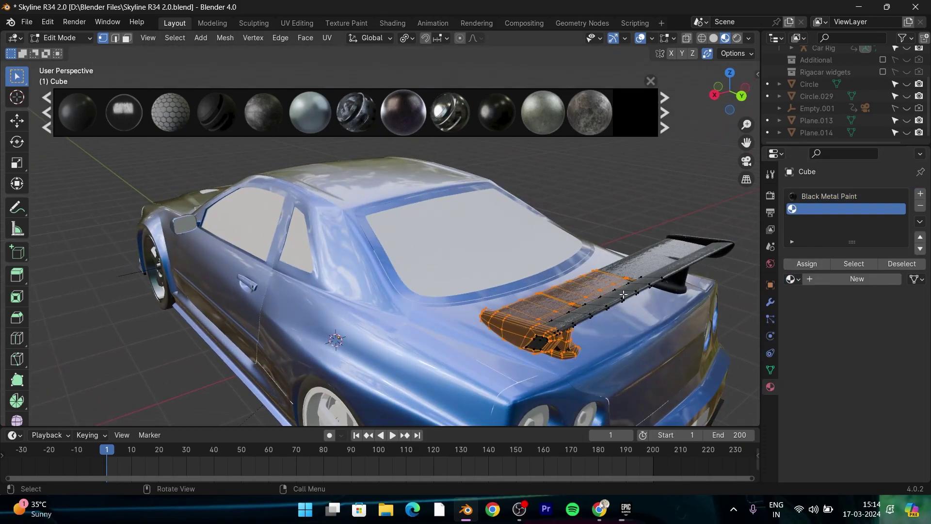
key(l)
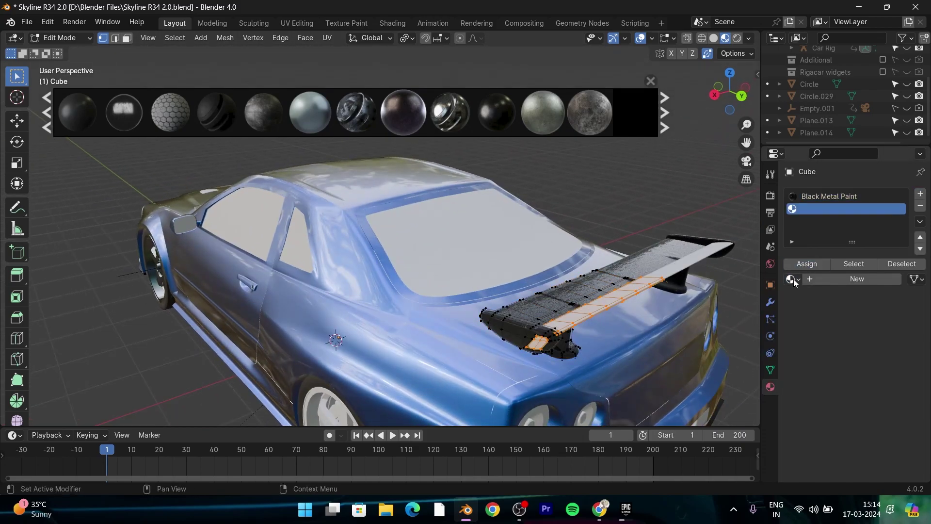
click(793, 279)
click(679, 320)
key(Tab)
- Orbit to the car's front and select the hood scoop panel
mouse_move(558, 291)
middle_down()
mouse_move(577, 301)
mouse_move(666, 271)
mouse_move(523, 316)
mouse_move(571, 274)
mouse_move(519, 298)
mouse_move(428, 276)
mouse_move(343, 337)
middle_up()
scroll(519, 297, down, 4)
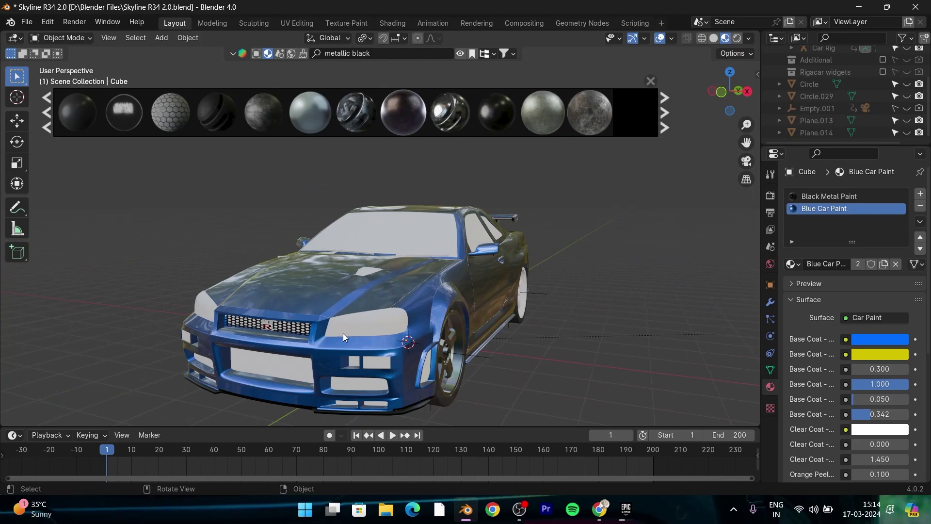
scroll(343, 333, up, 3)
click(365, 289)
text(mesh)
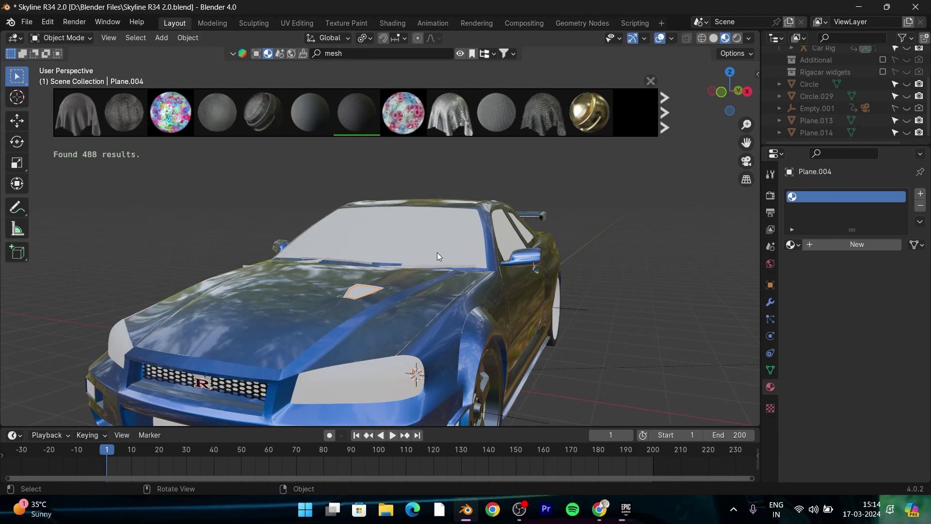
- From a top view, apply the Spacer mesh material to hood scoop Plane.004
key(KP_7)
key(KP_Decimal)
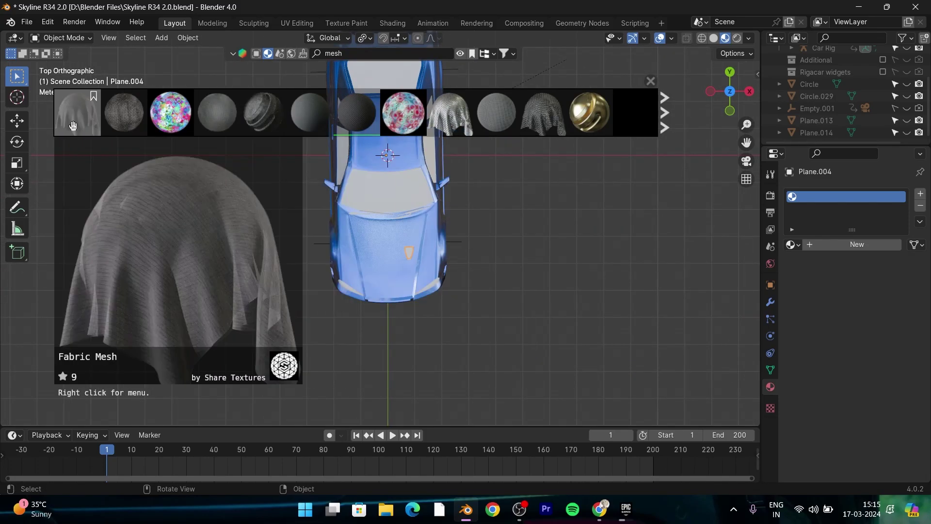
mouse_move(356, 113)
click(352, 120)
key(KP_Decimal)
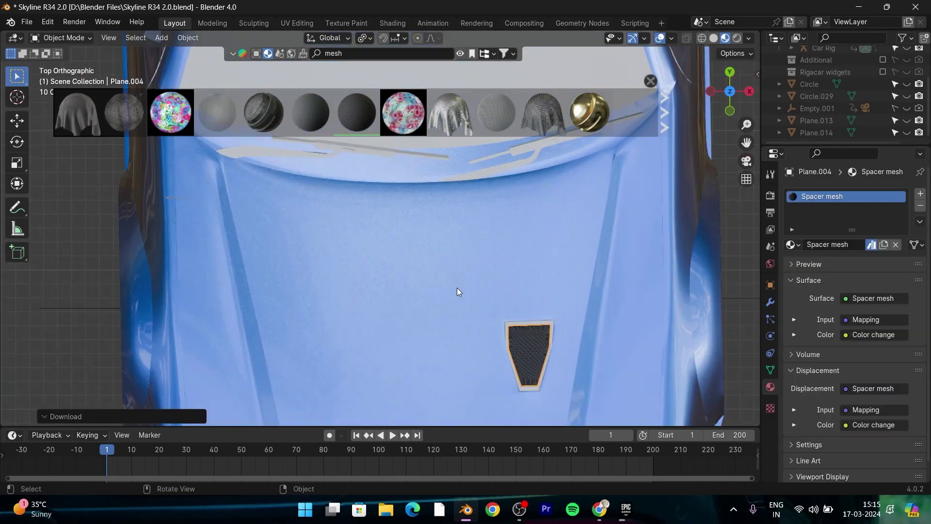
- Give the hood scoop frame Plane.005 the Black Iron material
click(380, 243)
click(796, 244)
click(688, 263)
scroll(560, 265, down, 5)
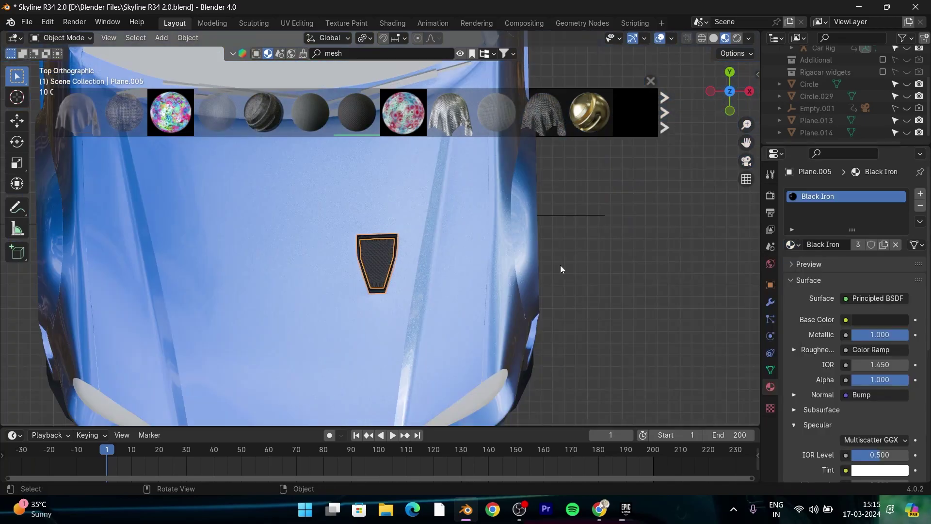
mouse_move(561, 264)
middle_down()
mouse_move(485, 227)
mouse_move(359, 292)
middle_up()
click(284, 333)
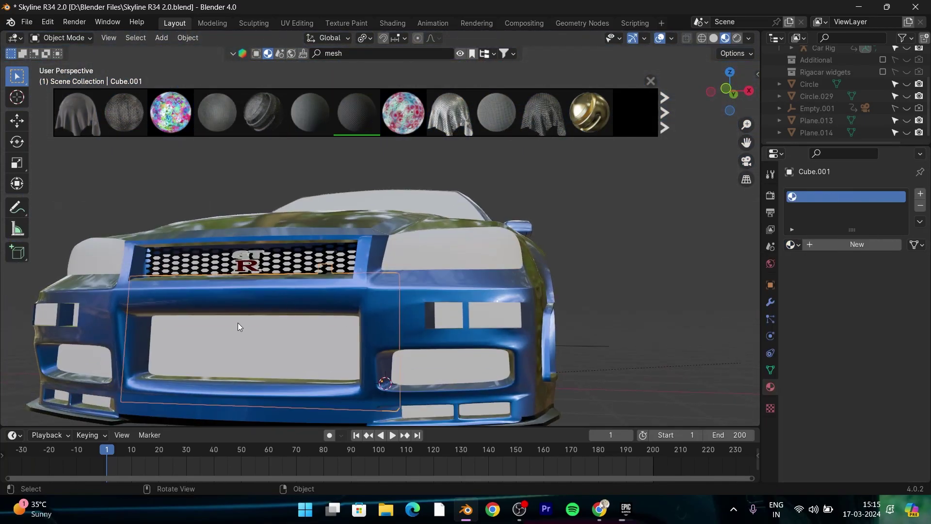
- Apply the Metal mesh material to the lower front grille Cube.001 from a front view
key(Tab)
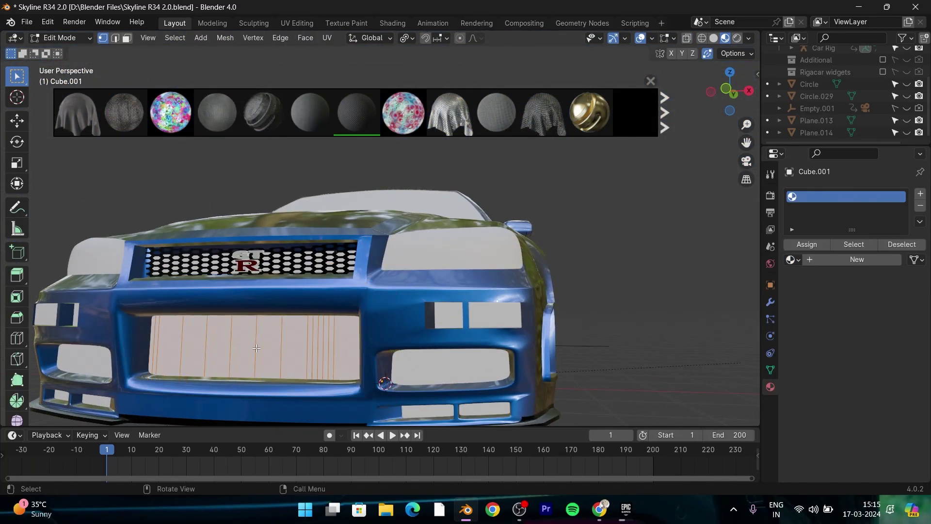
key(KP_1)
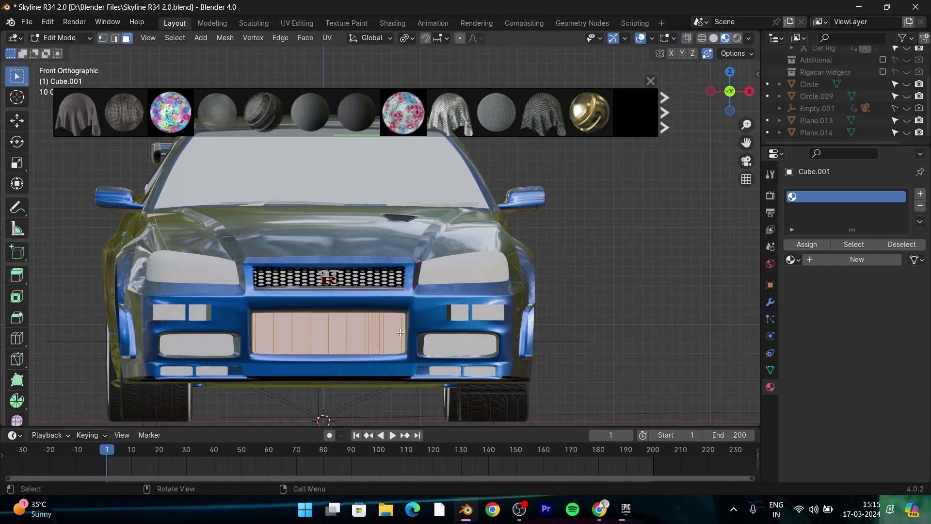
drag(124, 112, 398, 336)
scroll(399, 336, up, 3)
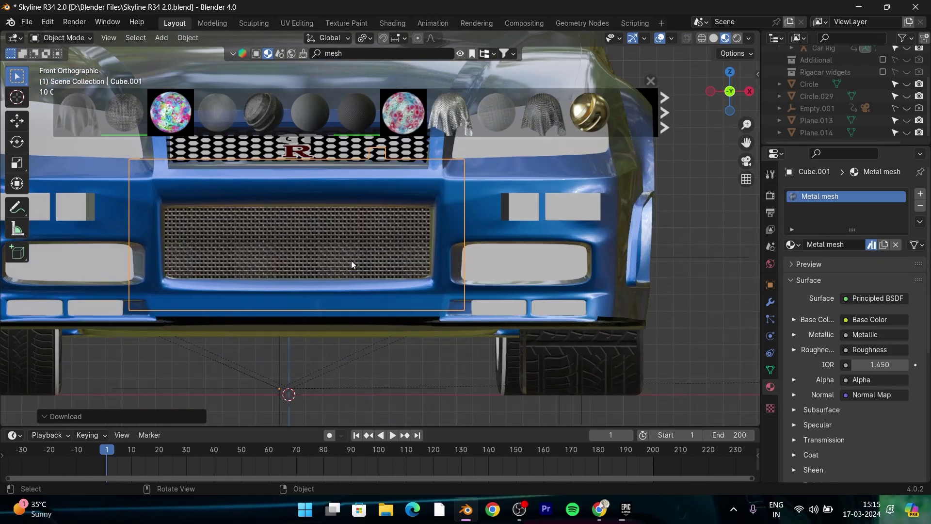
scroll(351, 261, up, 3)
scroll(333, 298, down, 4)
- In the Shading workspace, set Normal Map strength 0.8 and Mapping scale X/Y to 2.0
click(392, 23)
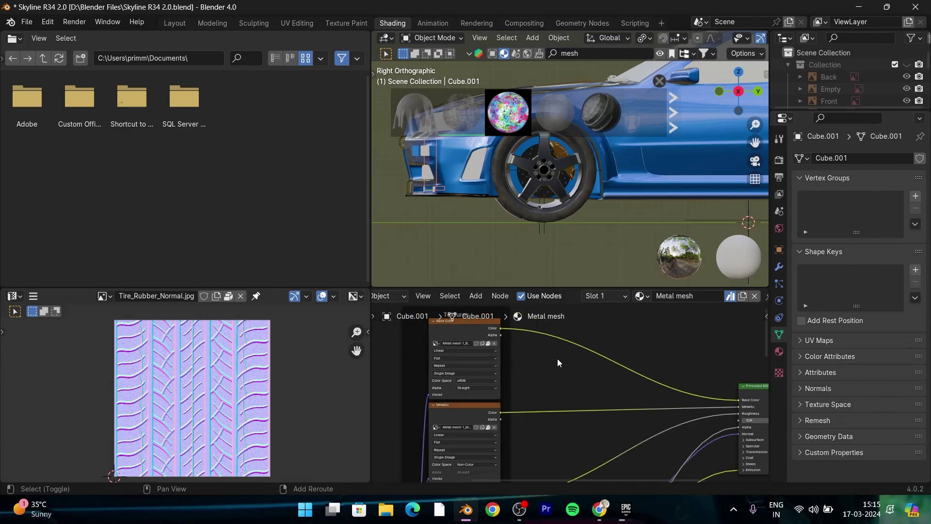
scroll(449, 421, up, 4)
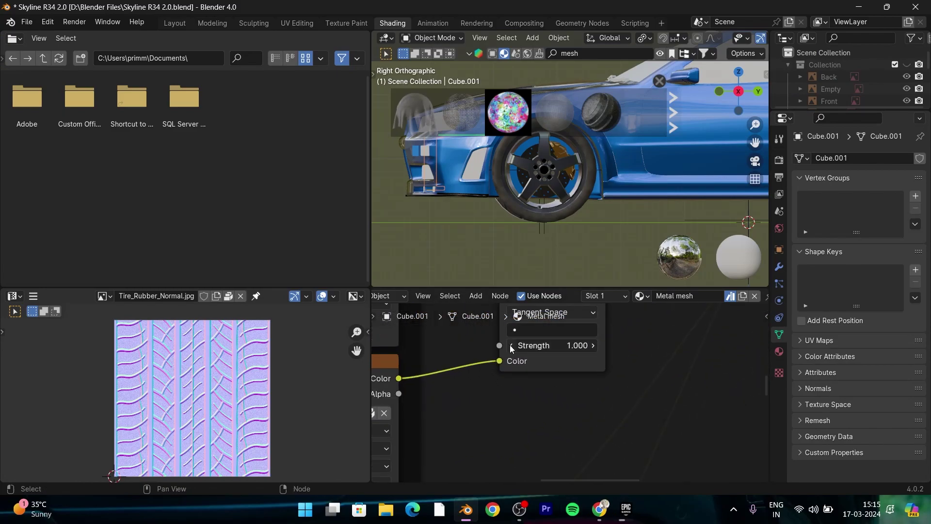
key(KP_1)
scroll(580, 194, up, 5)
click(512, 345)
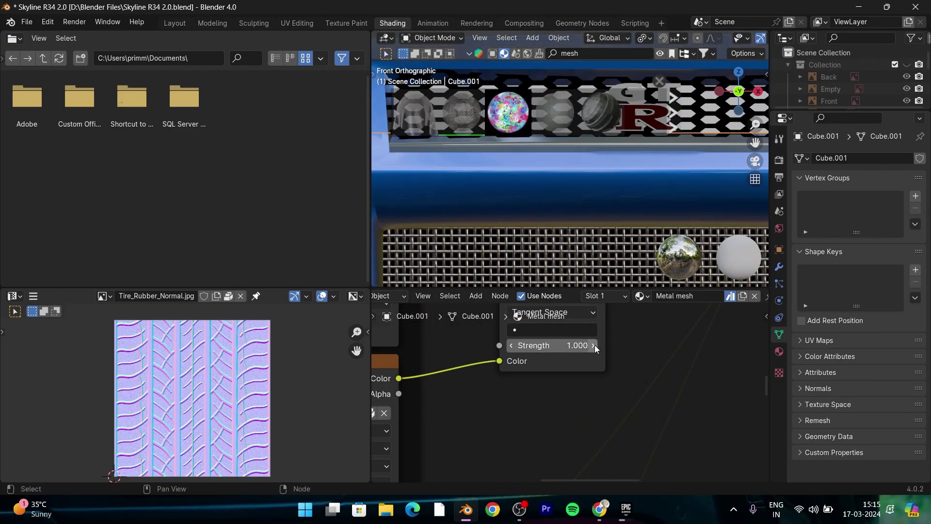
scroll(596, 349, down, 5)
scroll(536, 412, up, 2)
scroll(572, 419, up, 3)
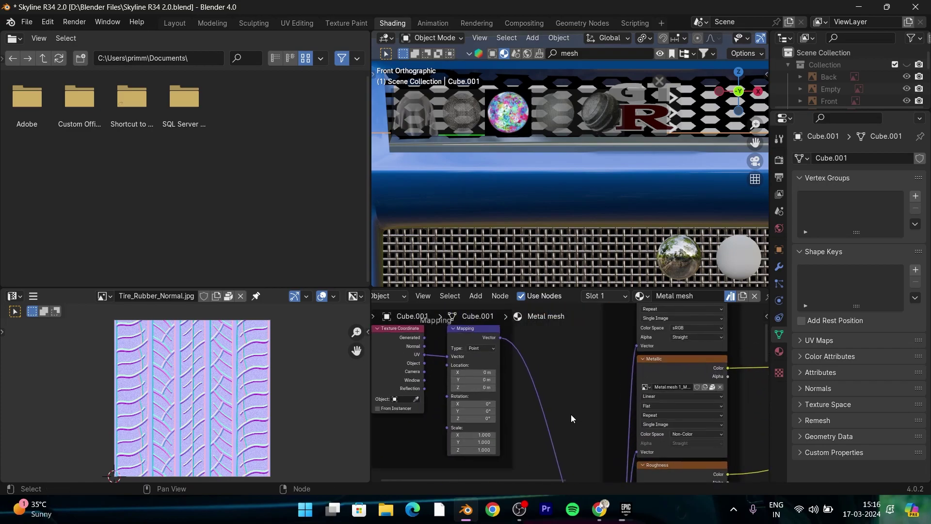
scroll(572, 419, down, 4)
scroll(535, 435, up, 4)
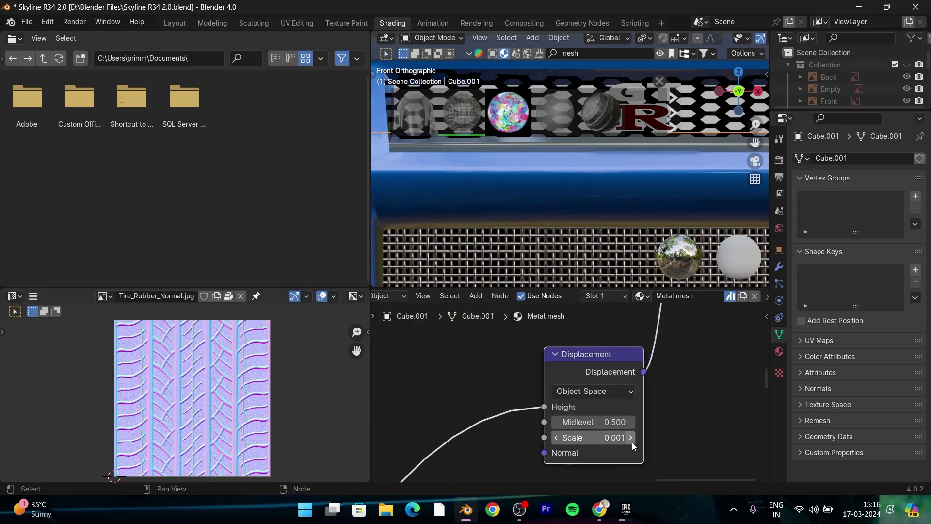
scroll(515, 426, down, 4)
scroll(519, 369, up, 1)
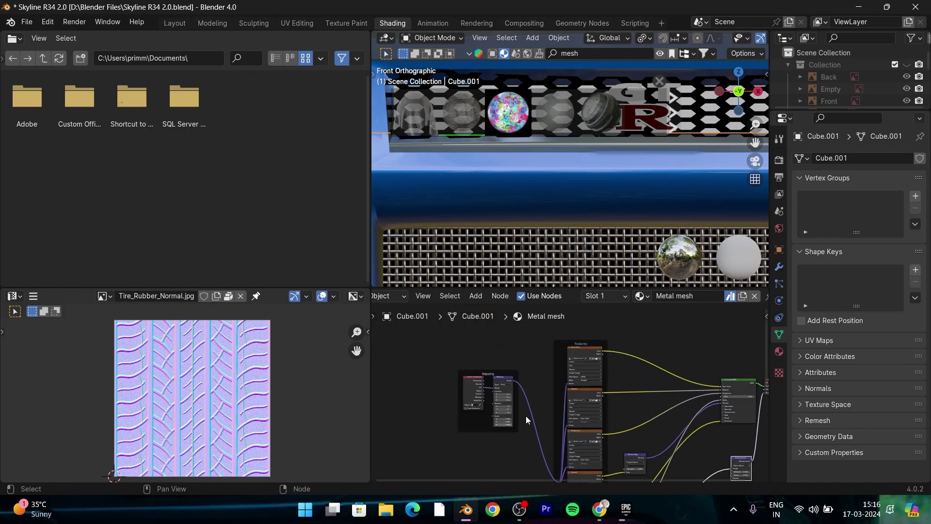
scroll(521, 349, up, 3)
scroll(520, 343, up, 2)
scroll(520, 343, up, 3)
ctrl+scroll(494, 375, up, 3)
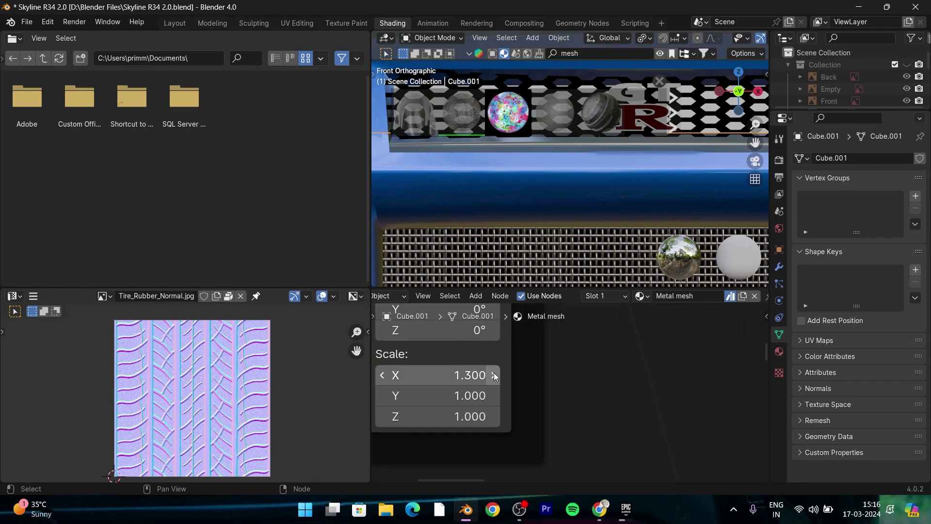
ctrl+scroll(495, 395, up, 4)
ctrl+scroll(496, 395, up, 1)
ctrl+scroll(497, 378, up, 2)
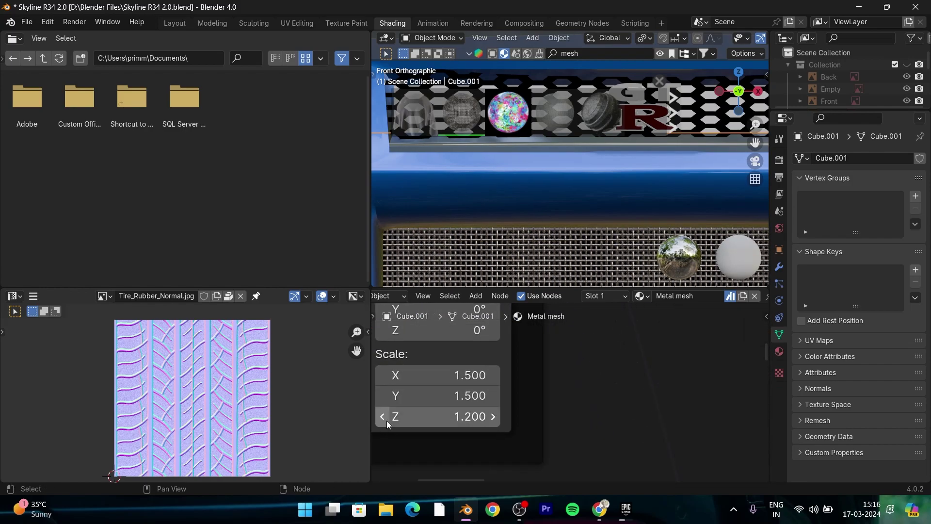
ctrl+scroll(492, 394, up, 4)
ctrl+scroll(492, 395, up, 5)
ctrl+scroll(491, 377, up, 1)
- Orbit out to the whole car and select the front bumper side pieces
mouse_move(524, 252)
middle_down()
mouse_move(540, 227)
mouse_move(493, 244)
mouse_move(537, 220)
mouse_move(504, 217)
middle_up()
scroll(493, 244, down, 5)
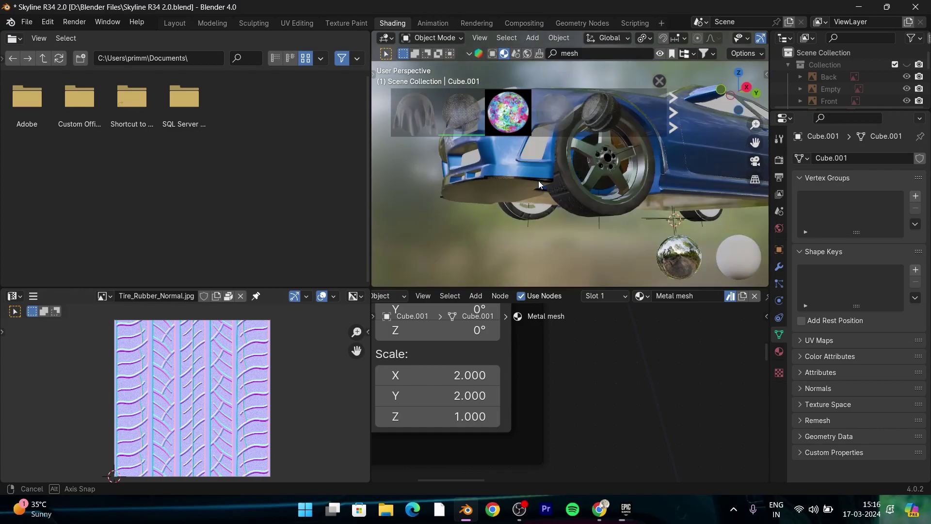
middle_drag(540, 209, 505, 205)
scroll(503, 202, down, 3)
click(502, 202)
- Back in Layout, give bumper side pieces Plane.002 the Black Iron material
click(779, 351)
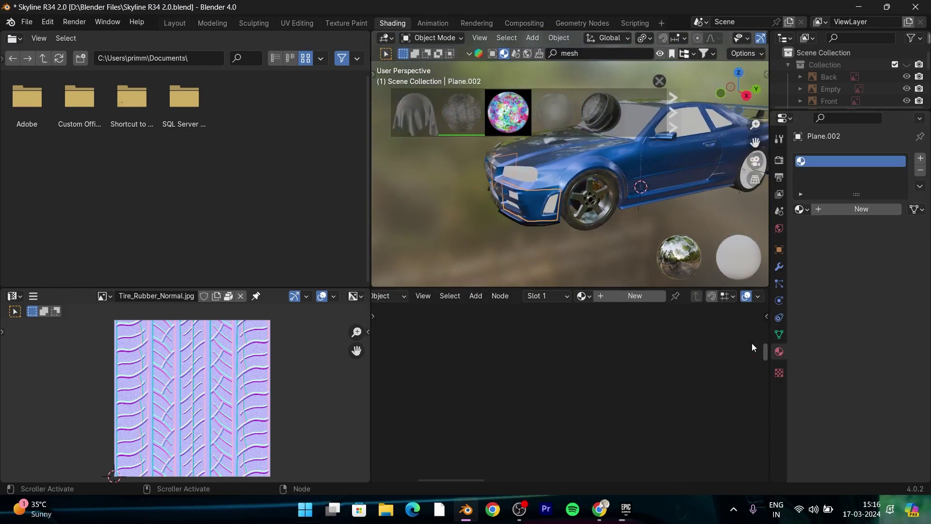
click(175, 23)
click(793, 243)
click(676, 262)
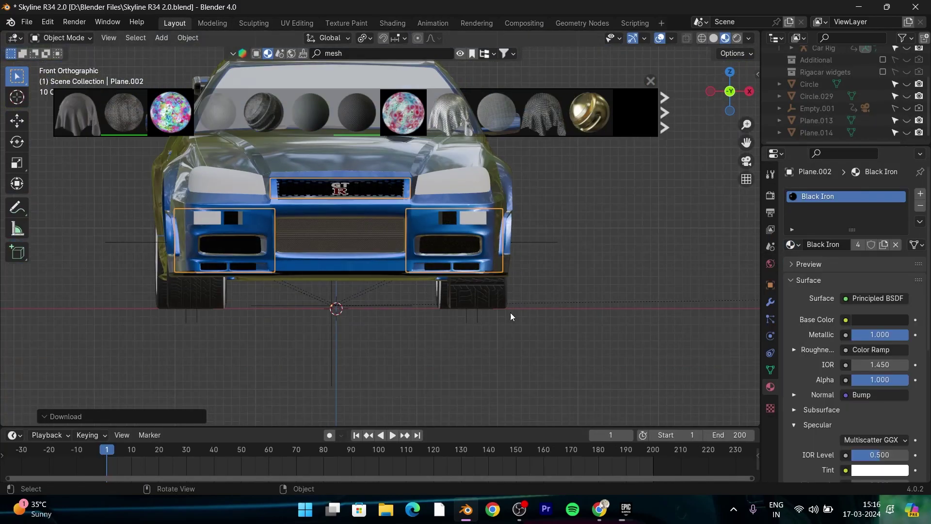
- Give exhaust tip Cylinder.003 the Steel material
middle_drag(558, 321, 359, 275)
click(540, 358)
click(790, 244)
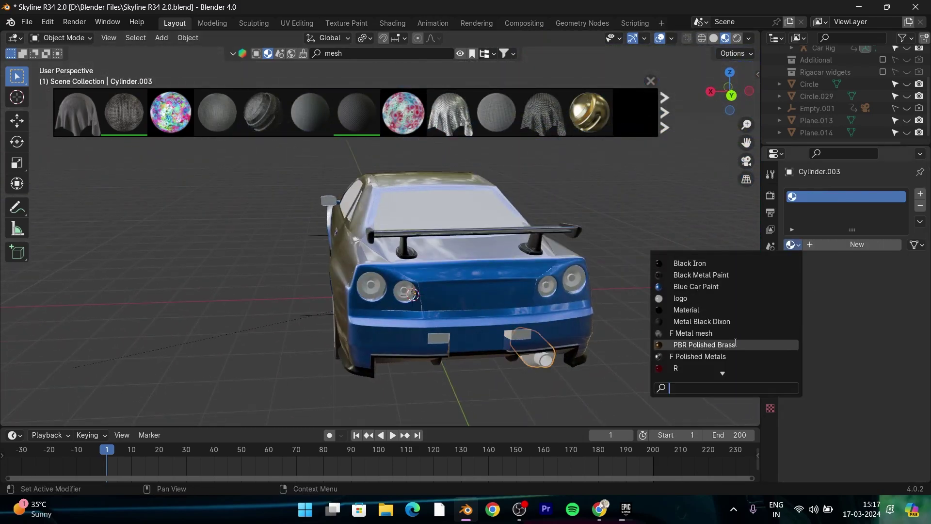
scroll(735, 342, down, 5)
click(709, 360)
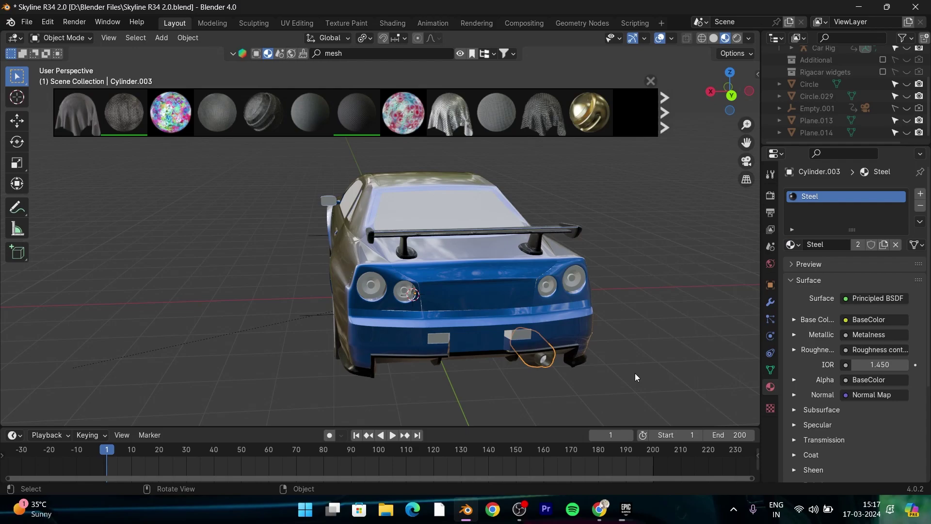
scroll(638, 363, up, 3)
scroll(638, 362, up, 3)
mouse_move(610, 359)
middle_down()
mouse_move(586, 347)
mouse_move(568, 363)
middle_up()
scroll(586, 348, down, 6)
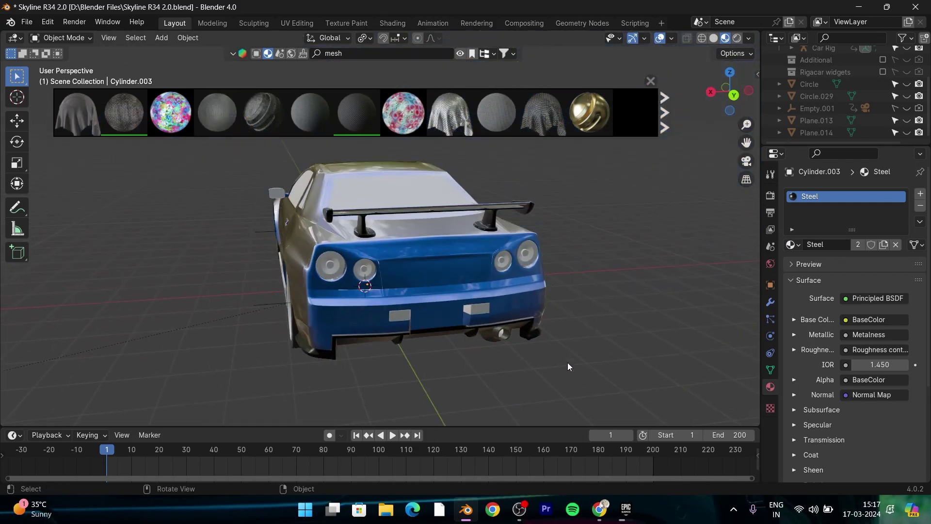
scroll(374, 299, up, 2)
- Apply the downloaded Glass material to the left taillight Circle.011
click(310, 301)
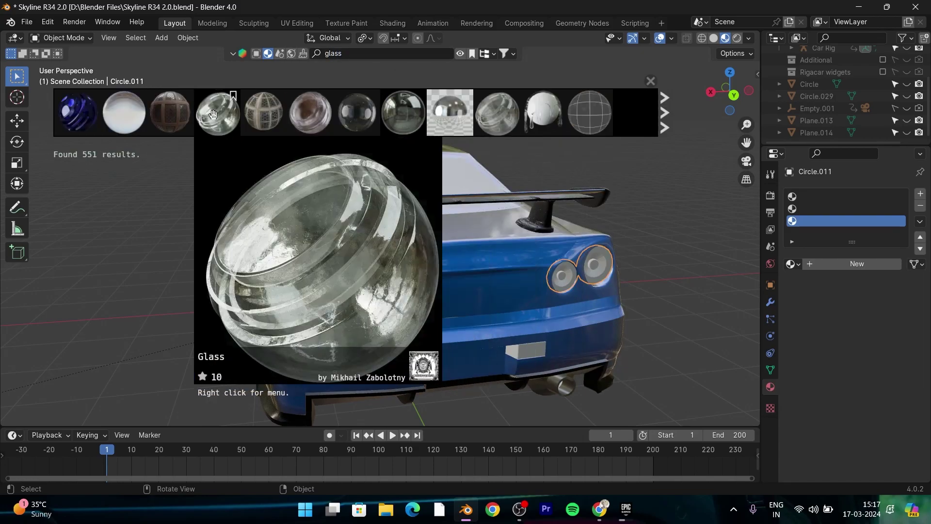
middle_drag(264, 114, 506, 126)
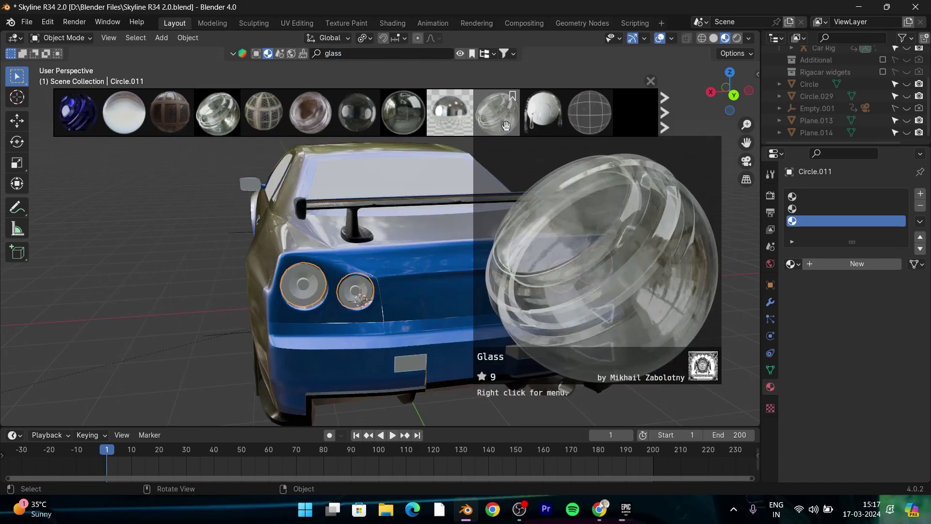
click(506, 126)
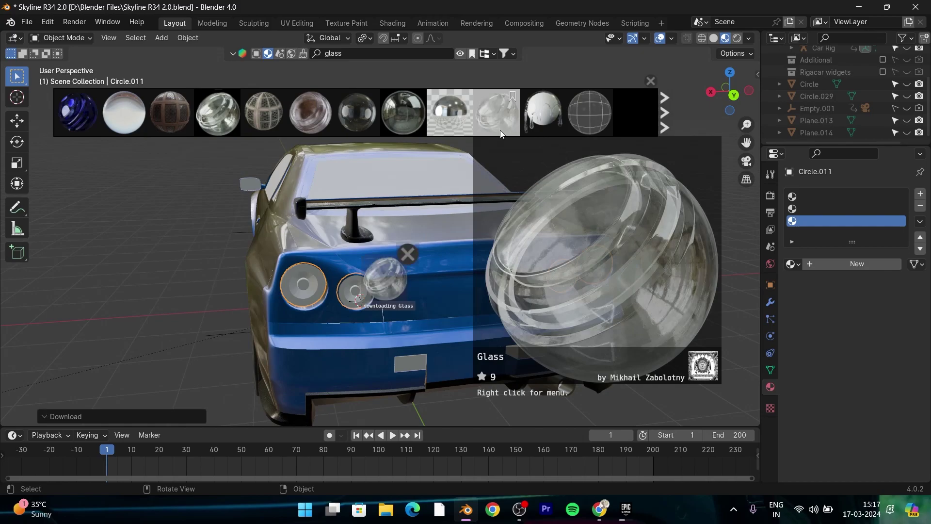
scroll(338, 286, up, 3)
scroll(255, 316, up, 5)
scroll(278, 278, down, 5)
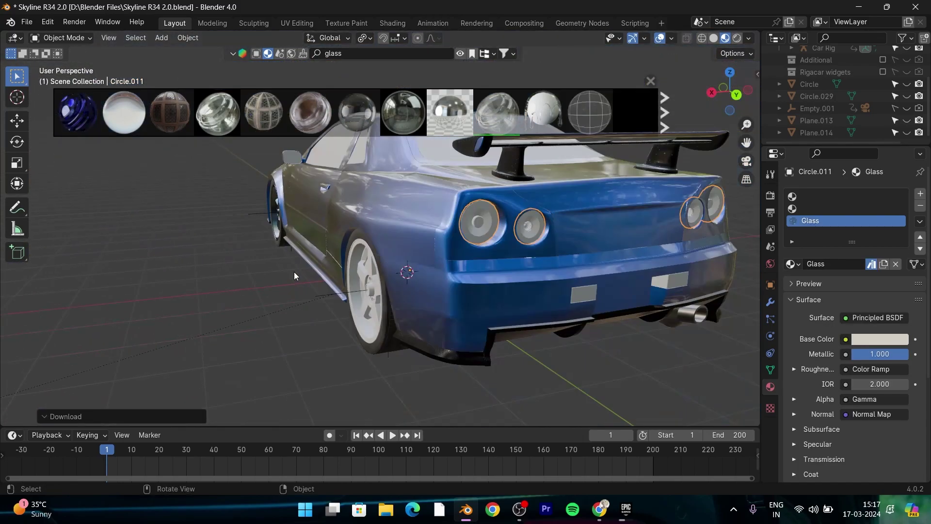
scroll(294, 271, up, 5)
- Back in Object Mode, select taillight housing Circle.010 with the rear in view
key(Tab)
scroll(273, 266, down, 2)
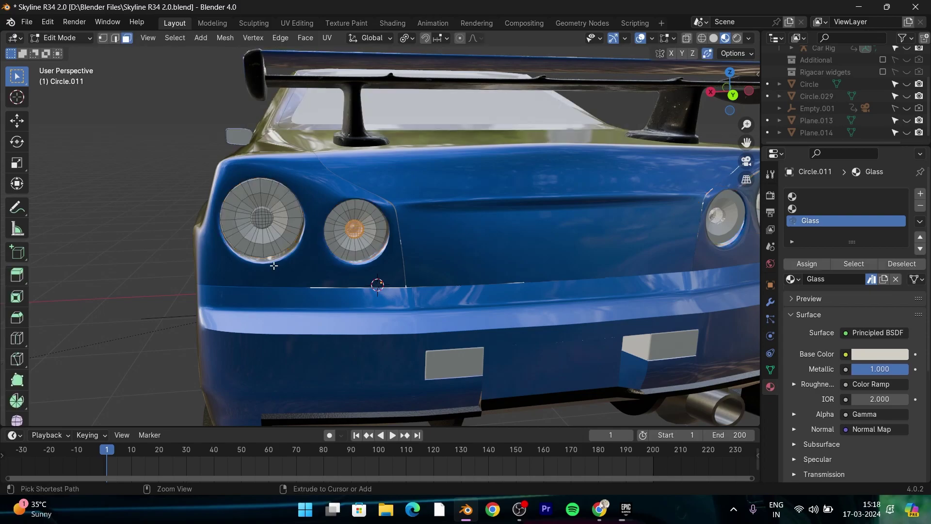
key(a)
key(Tab)
middle_drag(330, 269, 351, 273)
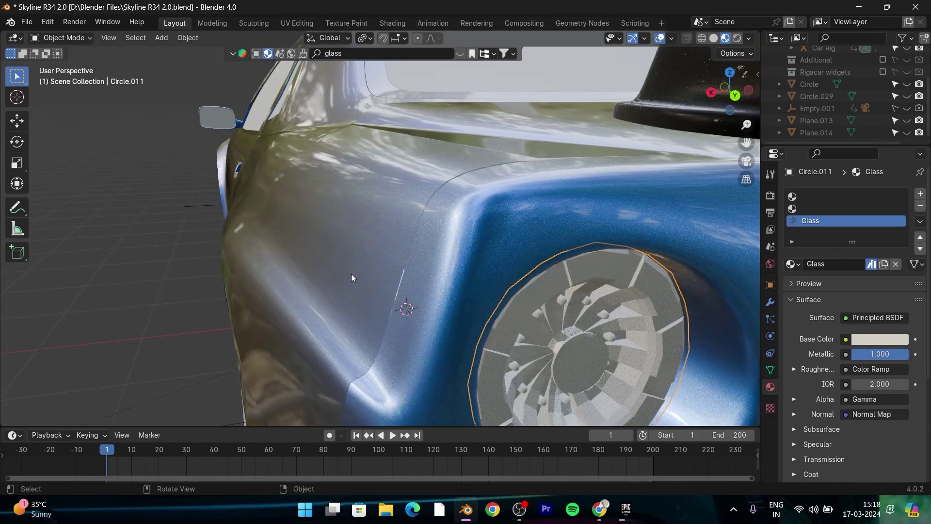
click(555, 304)
scroll(555, 304, down, 5)
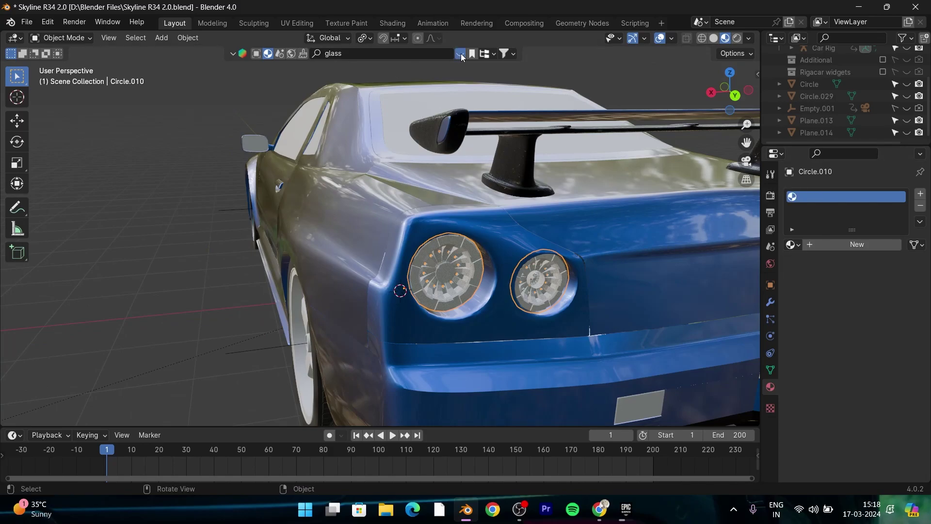
- Search the material library for 'silicon', then polished steel, and browse the results
click(399, 53)
text(silicon)
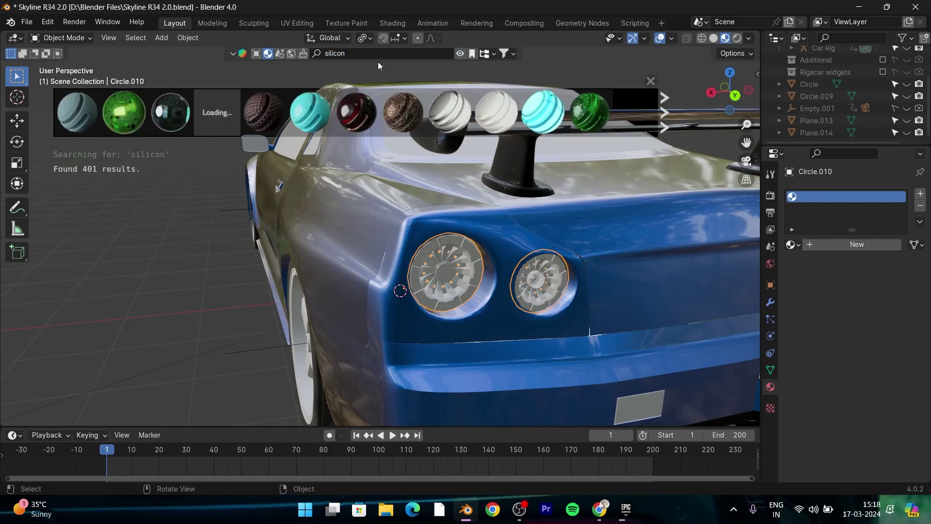
click(366, 57)
text(reflection)
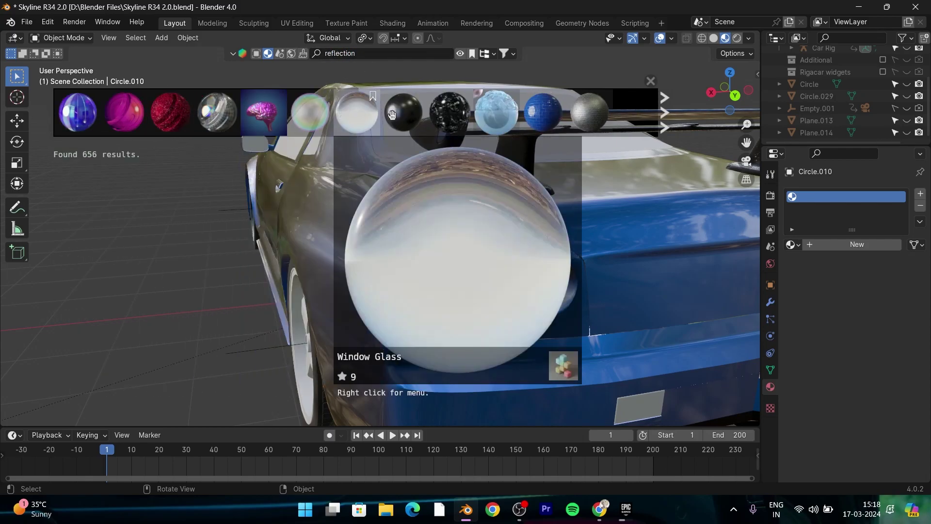
click(411, 55)
text(polished steel)
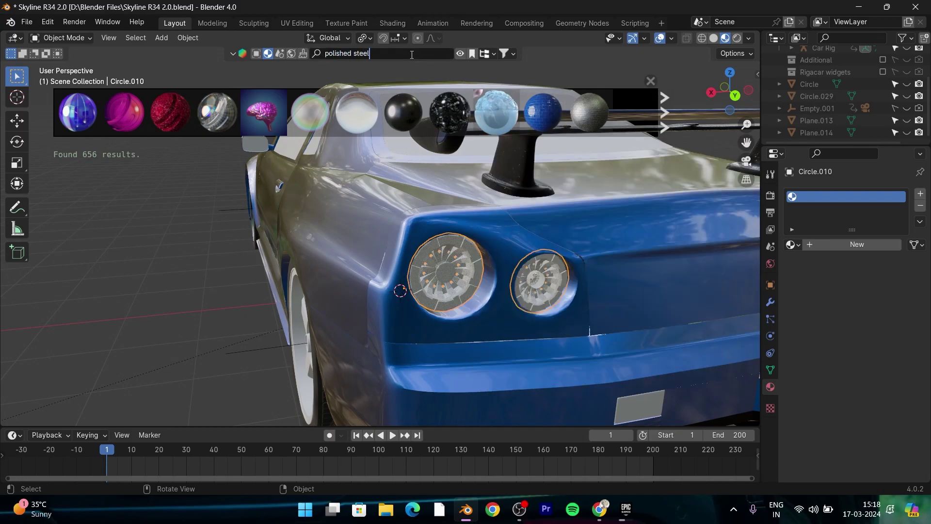
key(Return)
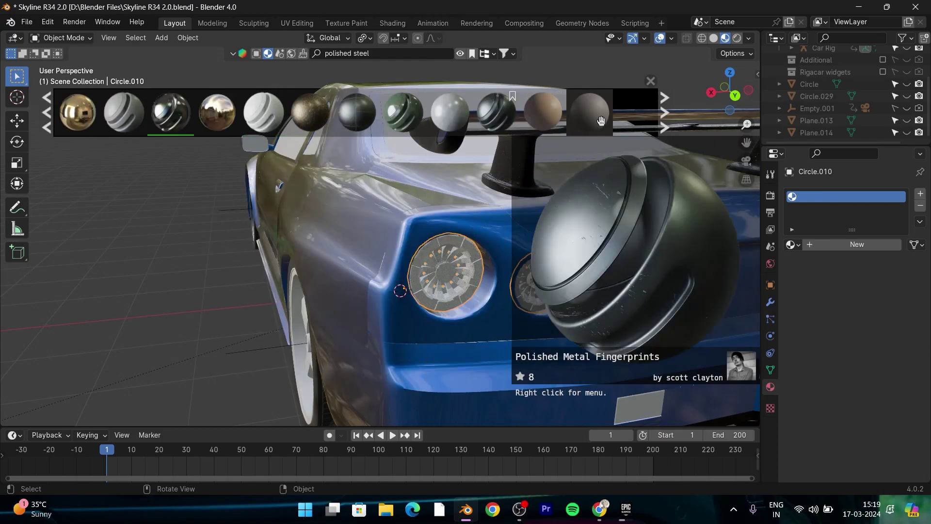
scroll(532, 118, down, 3)
scroll(503, 117, down, 2)
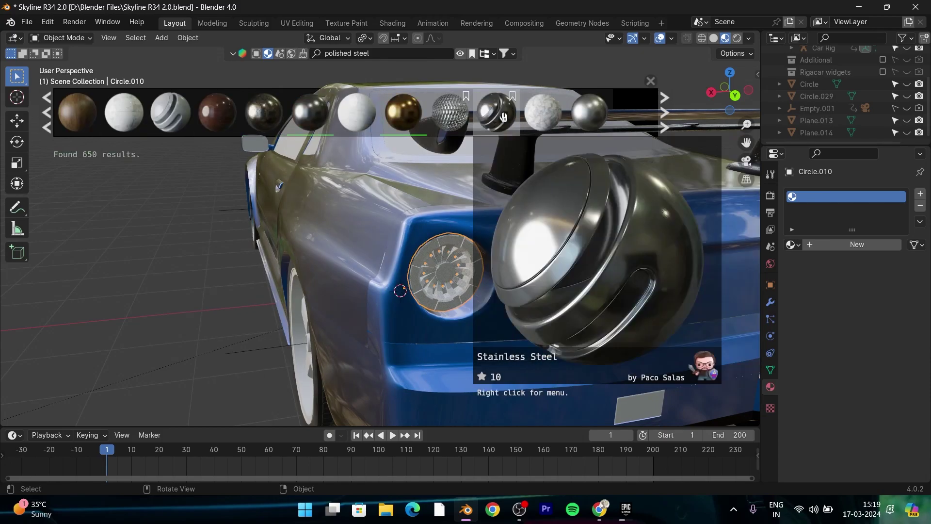
scroll(543, 119, down, 2)
scroll(543, 119, down, 2)
scroll(551, 123, down, 2)
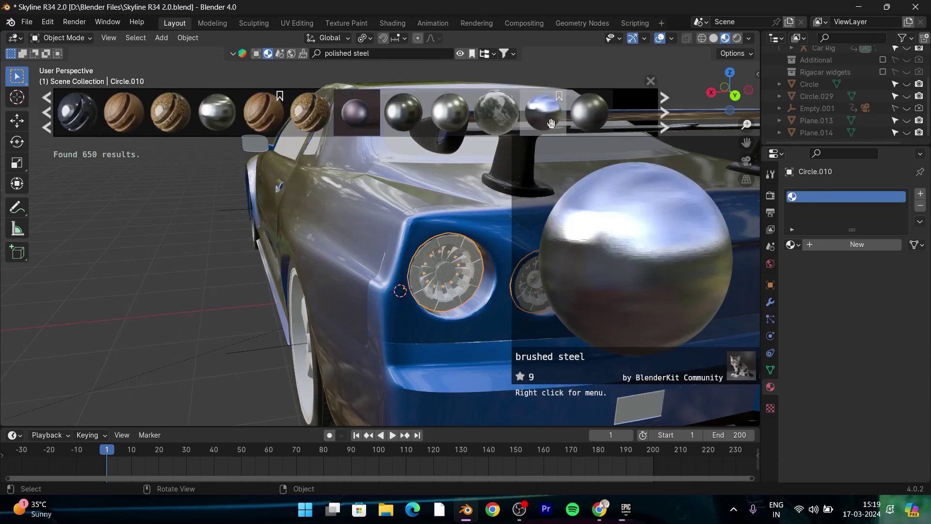
scroll(402, 117, down, 2)
scroll(357, 116, down, 2)
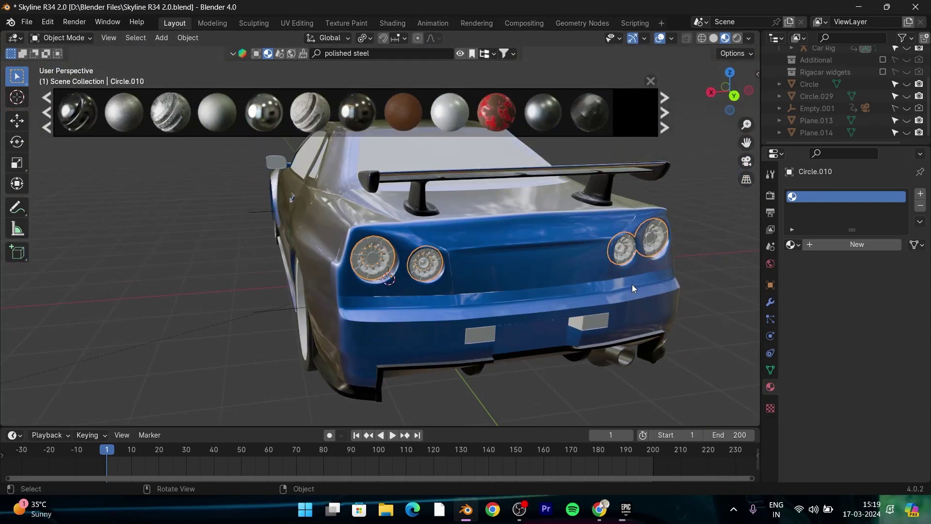
- Create Material.001 with Metallic 1.000 and Roughness 0.000 for a mirror-chrome housing
click(857, 244)
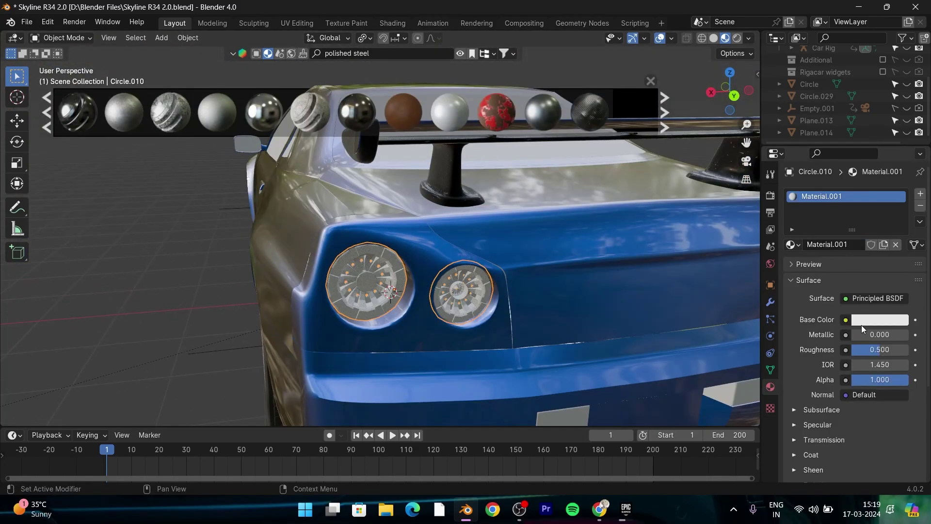
mouse_move(861, 335)
mouse_down()
mouse_move(883, 339)
mouse_move(759, 344)
mouse_up()
scroll(574, 328, up, 5)
middle_drag(575, 329, 617, 316)
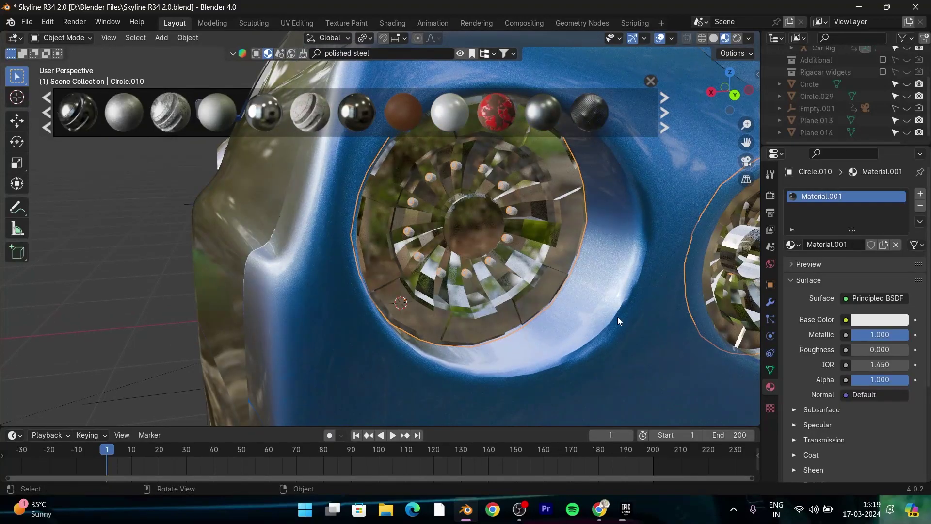
scroll(822, 342, down, 2)
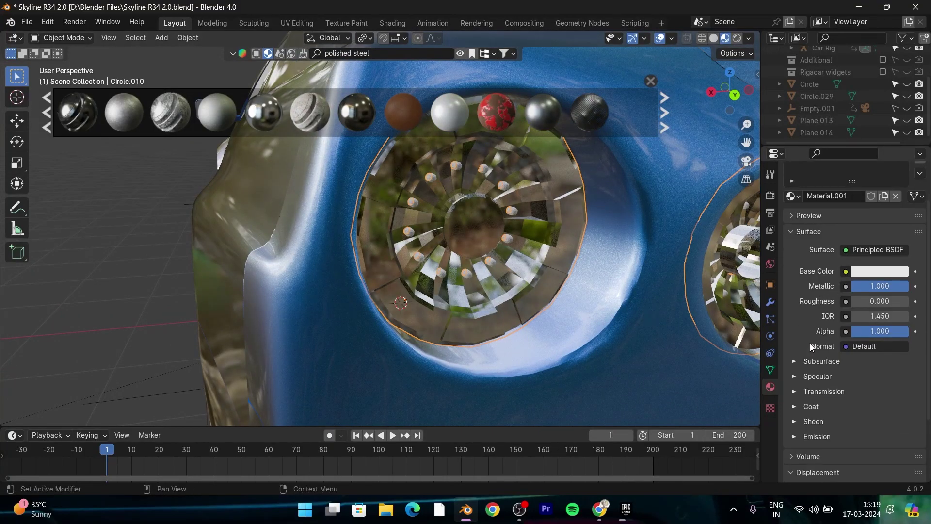
scroll(810, 343, up, 2)
scroll(521, 295, down, 6)
scroll(434, 264, up, 5)
- Give the Sphere.002 taillight bulbs a new dark red Emission material, Material.002
click(507, 238)
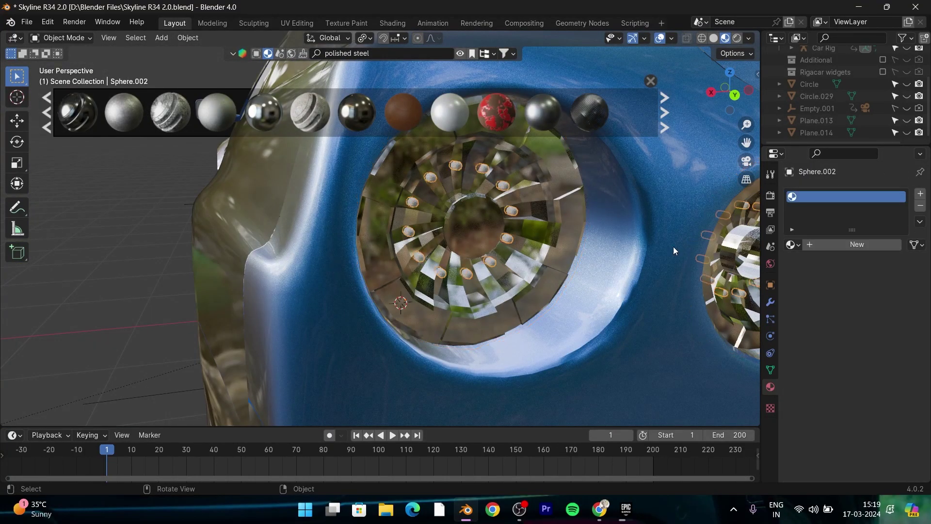
click(813, 245)
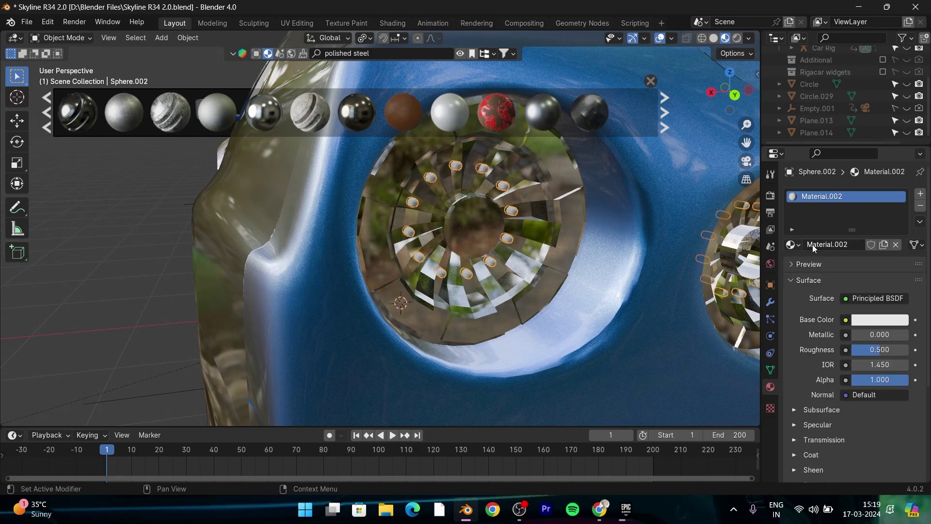
click(858, 298)
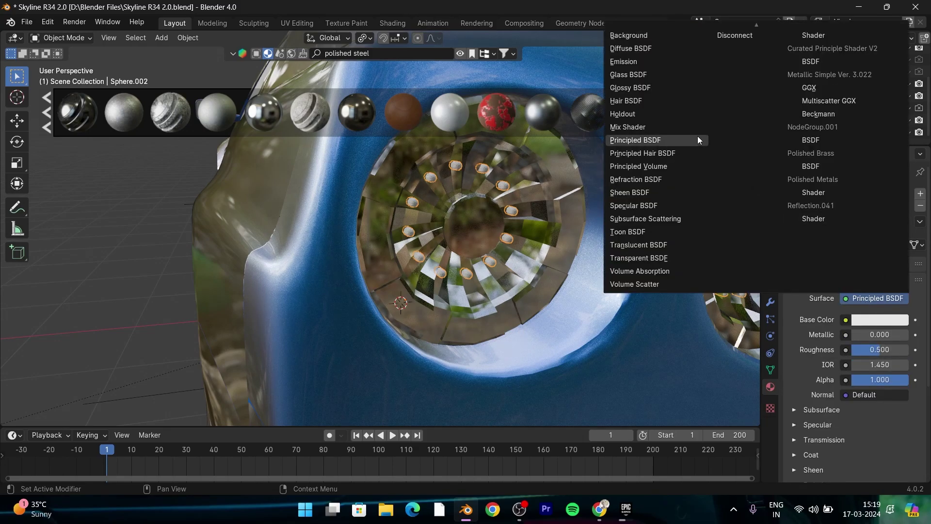
click(662, 61)
click(878, 320)
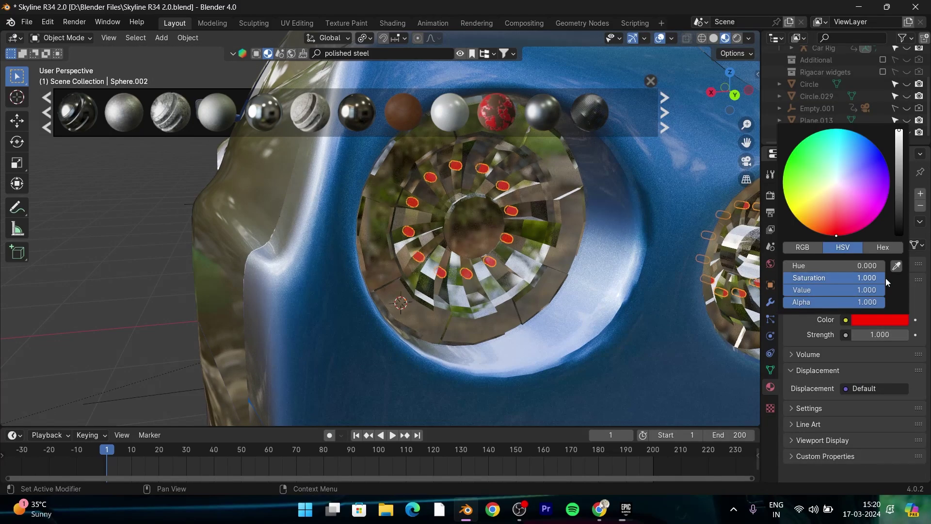
click(881, 318)
drag(829, 289, 805, 289)
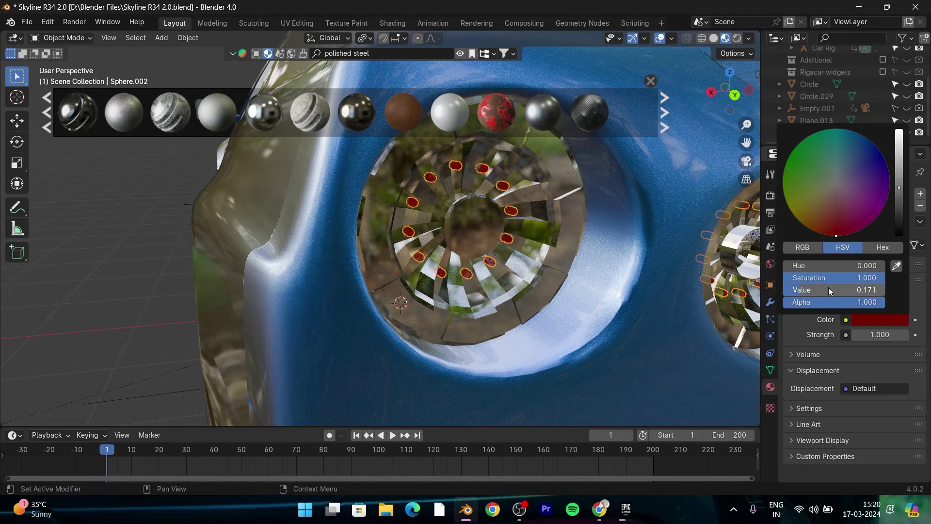
- Raise the bulbs' emission strength to 100, then to 1000
click(879, 335)
text(100)
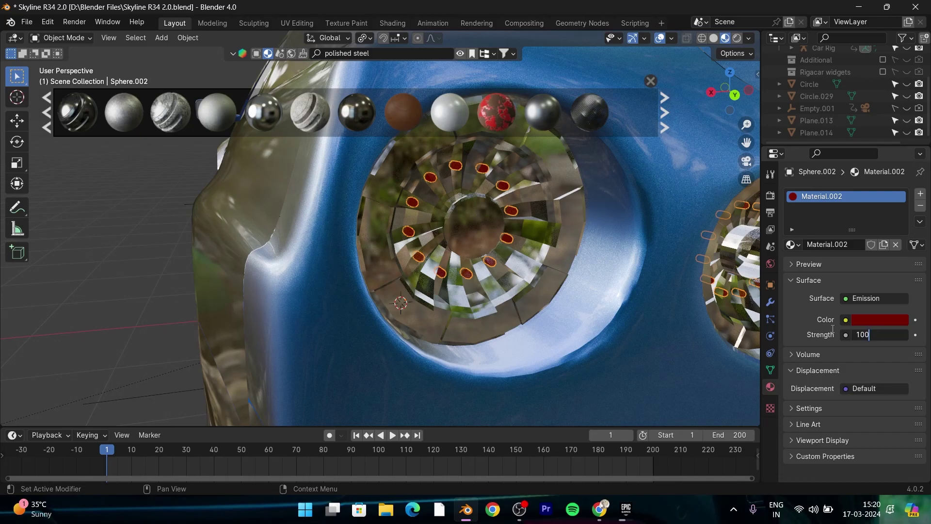
key(Return)
click(469, 275)
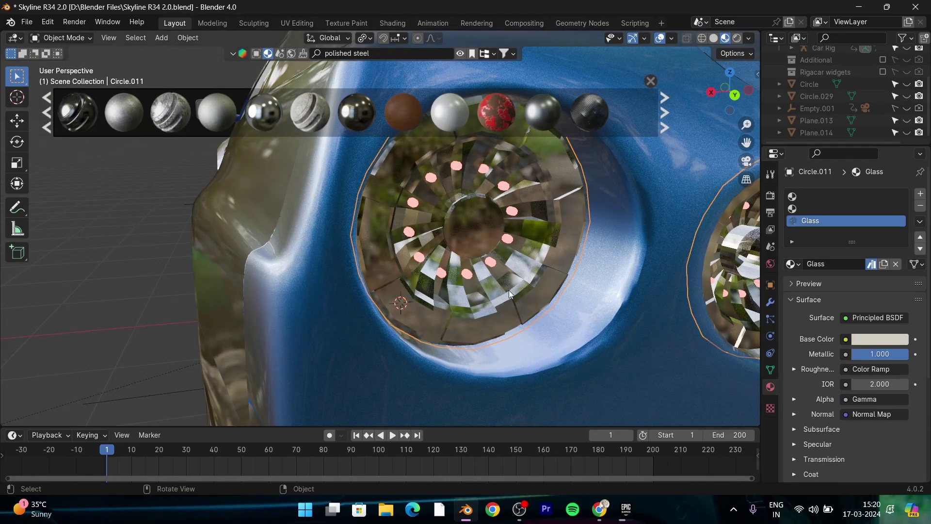
click(468, 274)
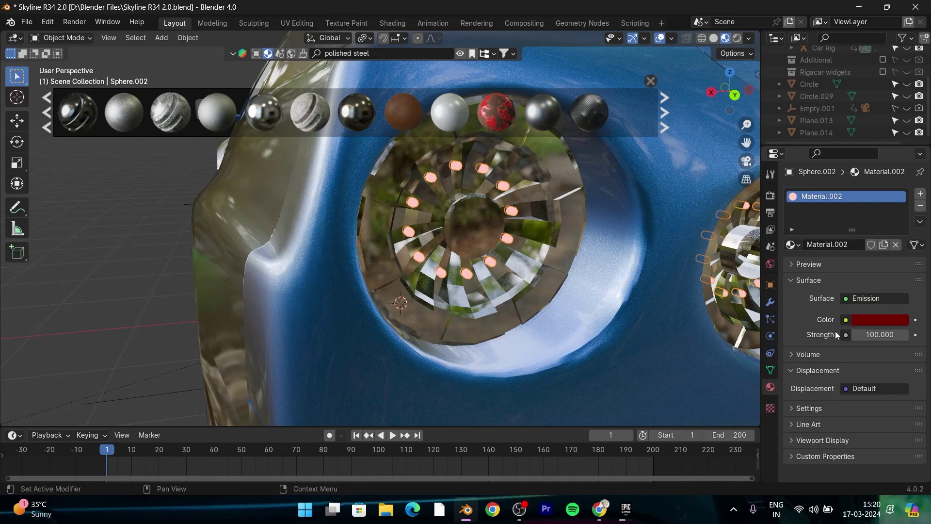
key(Return)
scroll(505, 346, down, 5)
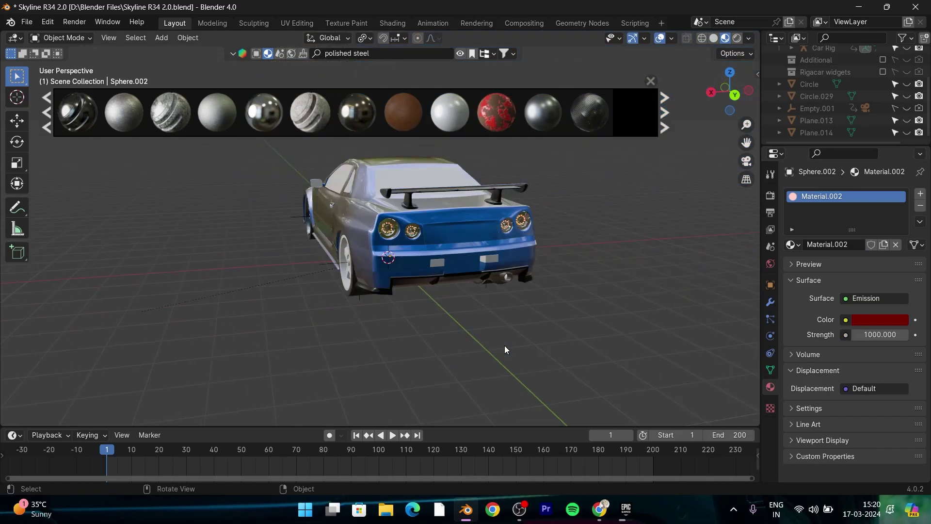
scroll(458, 353, up, 5)
middle_drag(459, 354, 726, 307)
click(874, 297)
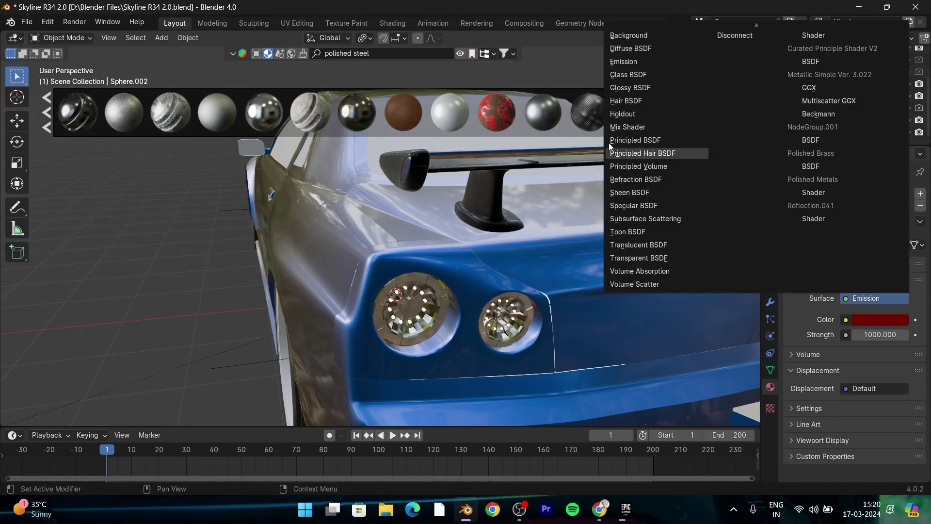
- Try Glossy and Hair shaders, then set the bulb material to Principled BSDF
click(626, 88)
middle_drag(492, 236, 727, 315)
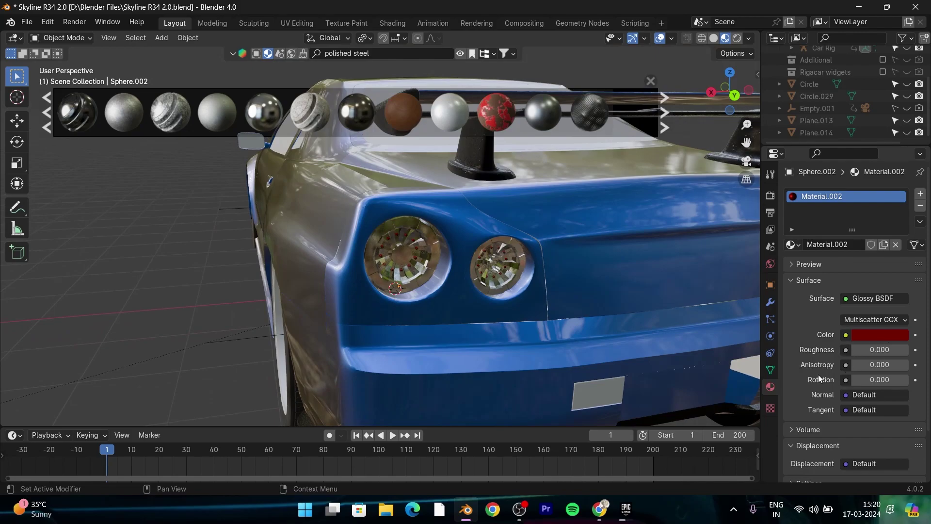
scroll(818, 376, down, 3)
click(848, 266)
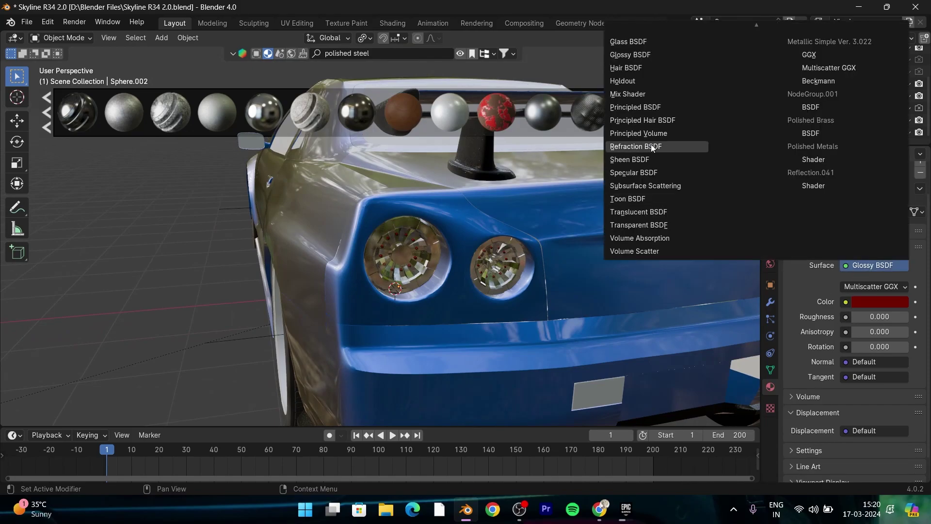
click(655, 121)
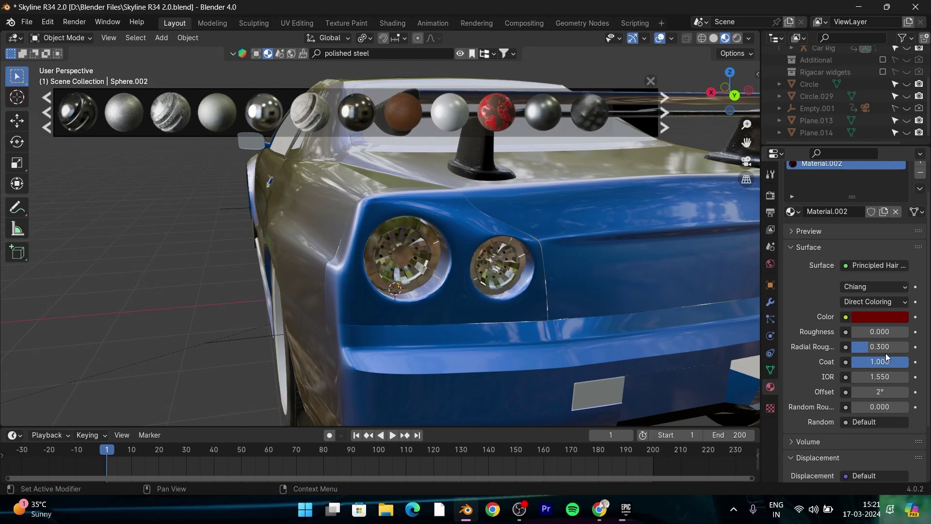
click(868, 267)
click(643, 121)
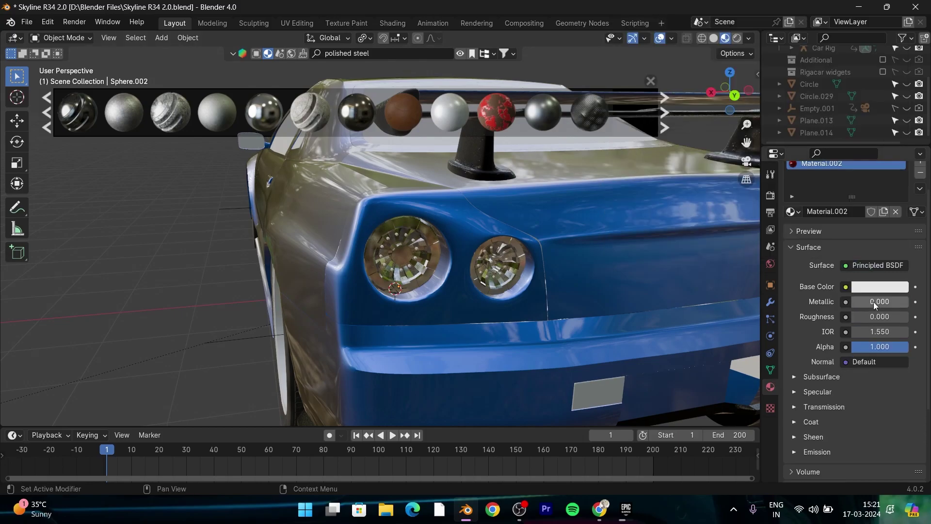
- Give the bulb material a dark red base colour
click(878, 287)
click(881, 287)
drag(853, 257, 808, 257)
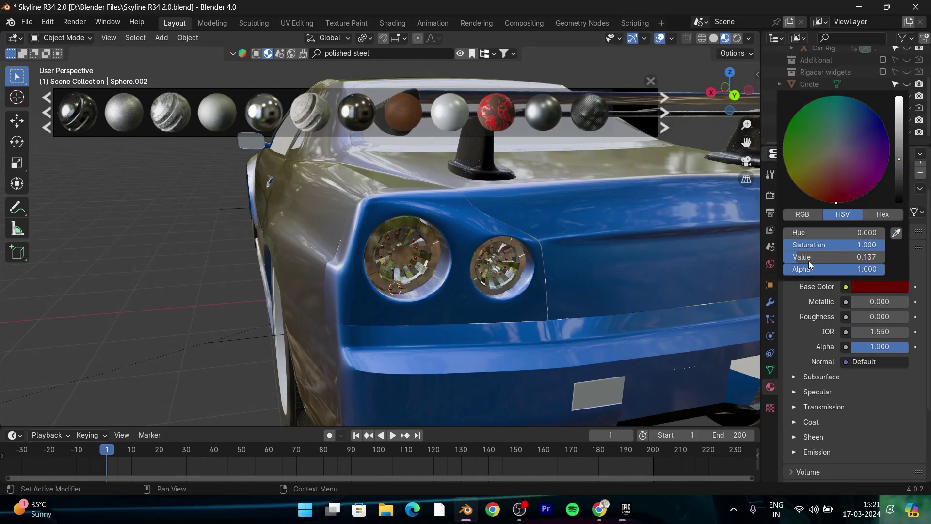
scroll(848, 194, up, 3)
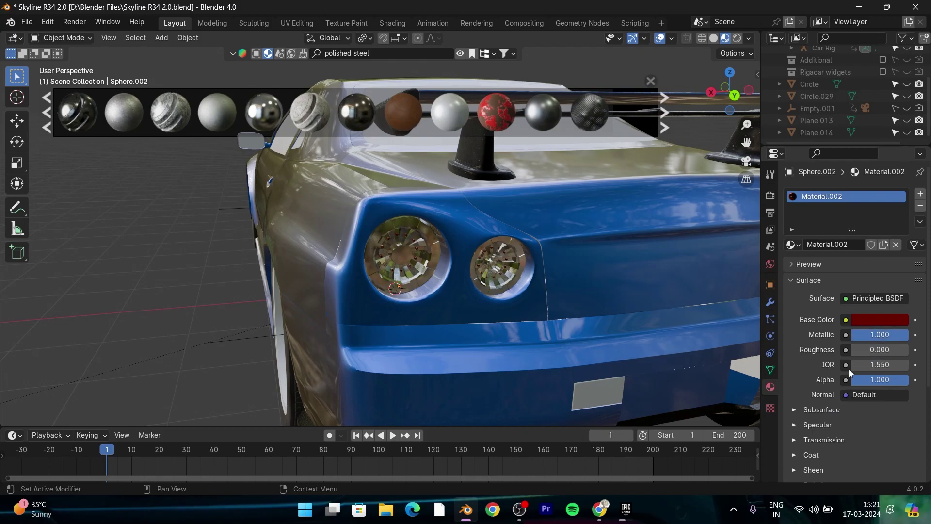
scroll(816, 380, down, 3)
scroll(805, 373, down, 3)
- Set the bulb emission colour to red with strength 2000
click(794, 364)
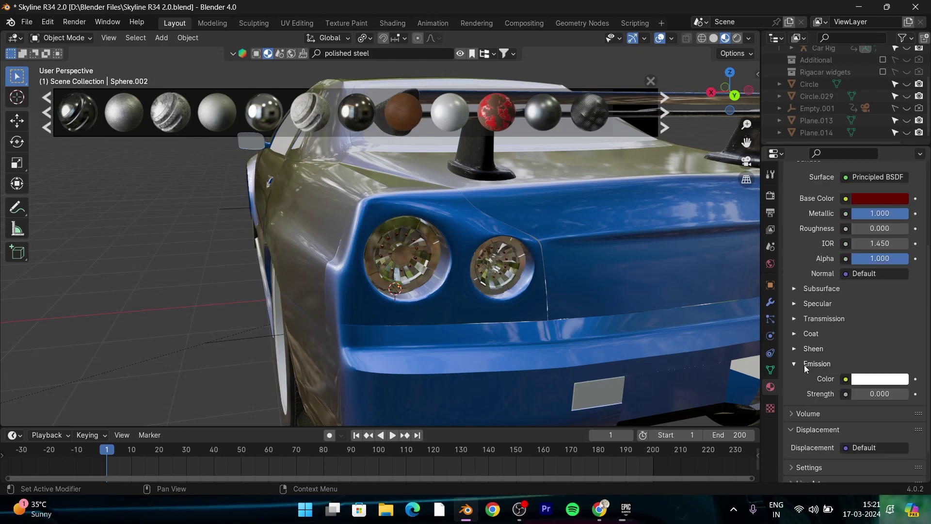
click(863, 379)
drag(828, 336, 801, 338)
text(2000)
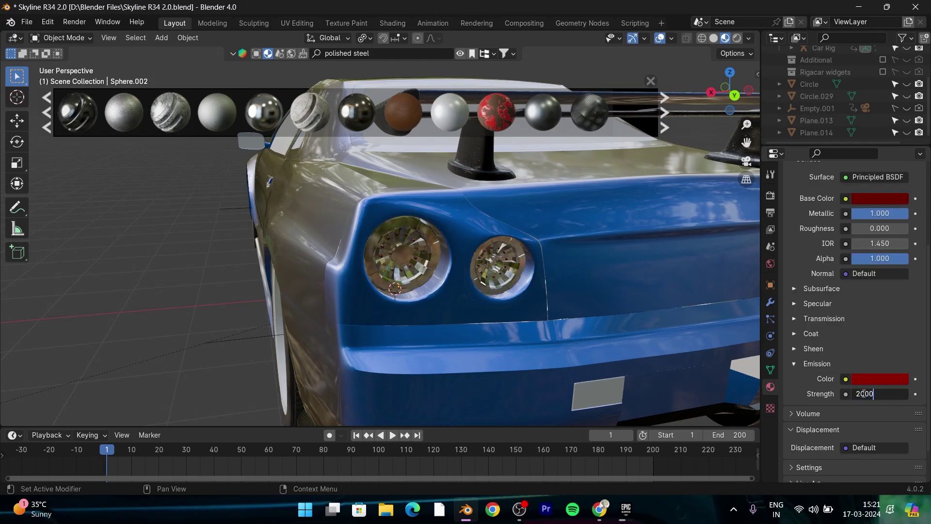
key(Return)
scroll(467, 353, down, 5)
- Switch the viewport to Rendered preview and inspect the glowing taillights
key(Tab)
key(z)
click(343, 409)
mouse_move(343, 409)
middle_down()
mouse_move(369, 243)
mouse_move(384, 285)
mouse_move(418, 281)
middle_up()
scroll(376, 286, down, 3)
scroll(397, 293, up, 5)
key(Tab)
scroll(398, 293, down, 3)
- Set the Circle.011 taillight Glass material to IOR 1.400 and Metallic 0.000
click(465, 269)
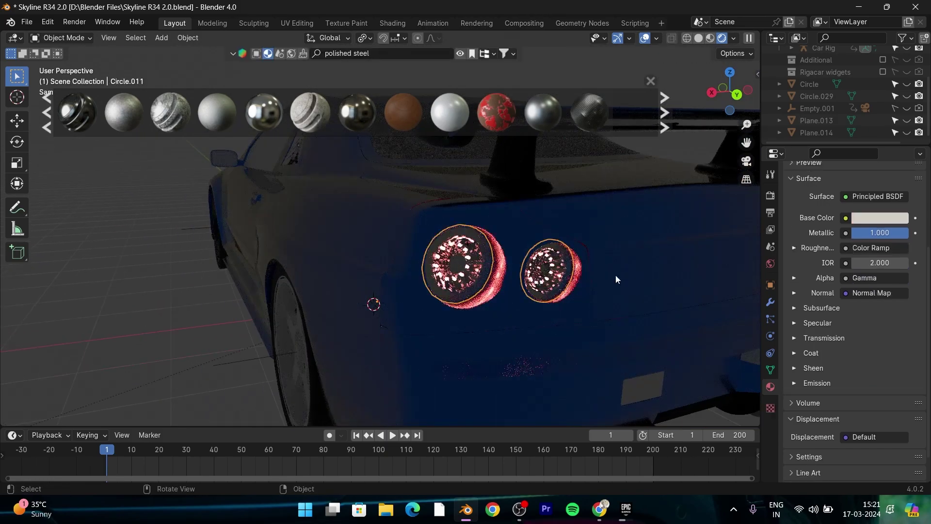
scroll(814, 299, up, 3)
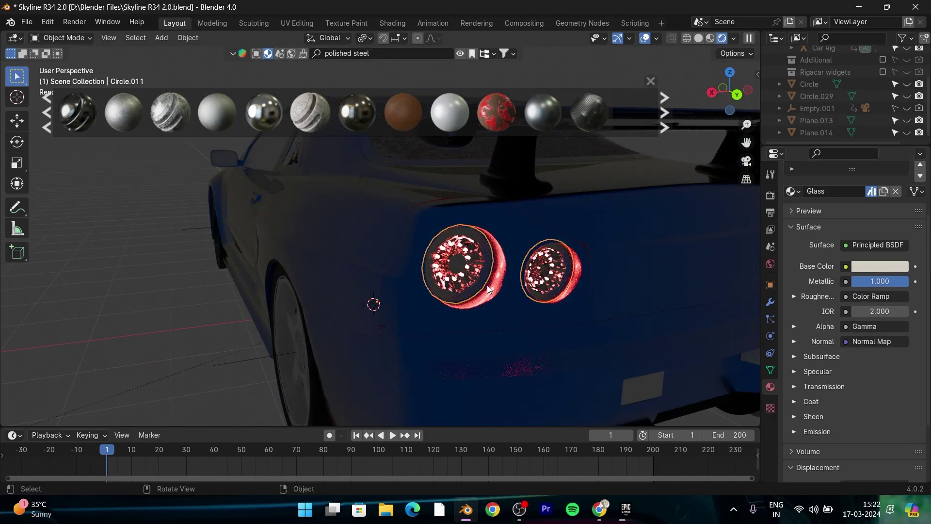
scroll(687, 304, down, 3)
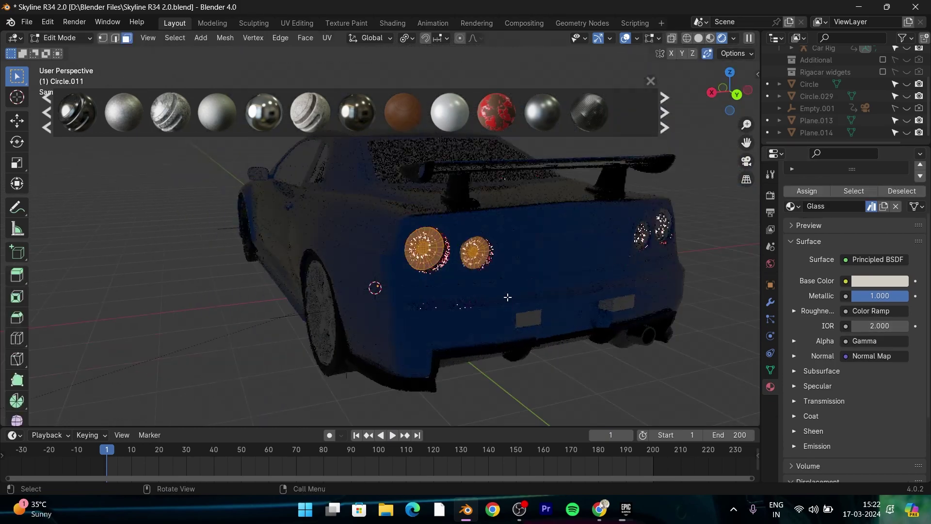
scroll(688, 304, up, 3)
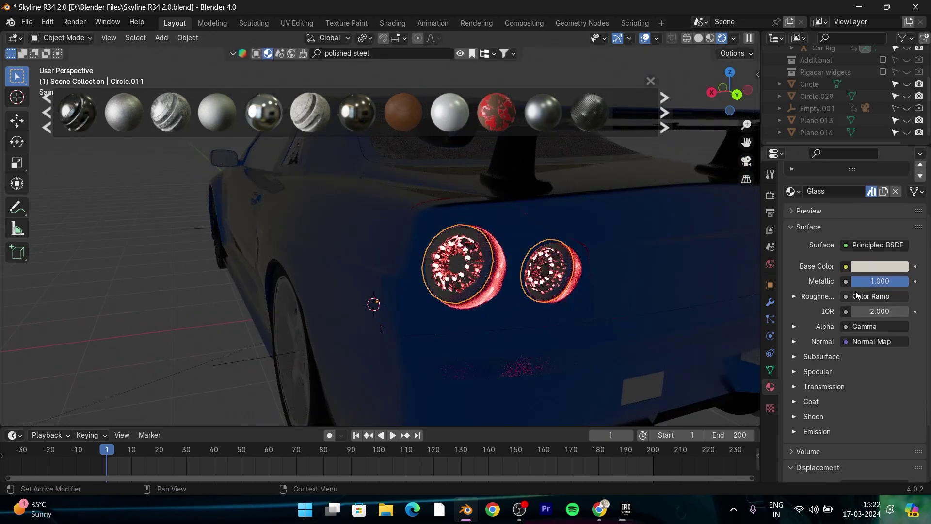
drag(863, 308, 855, 313)
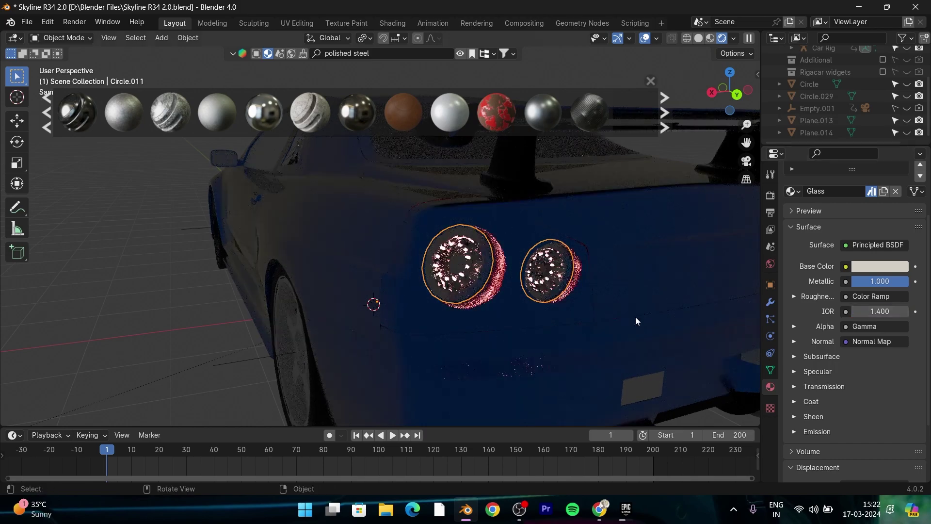
scroll(631, 317, up, 5)
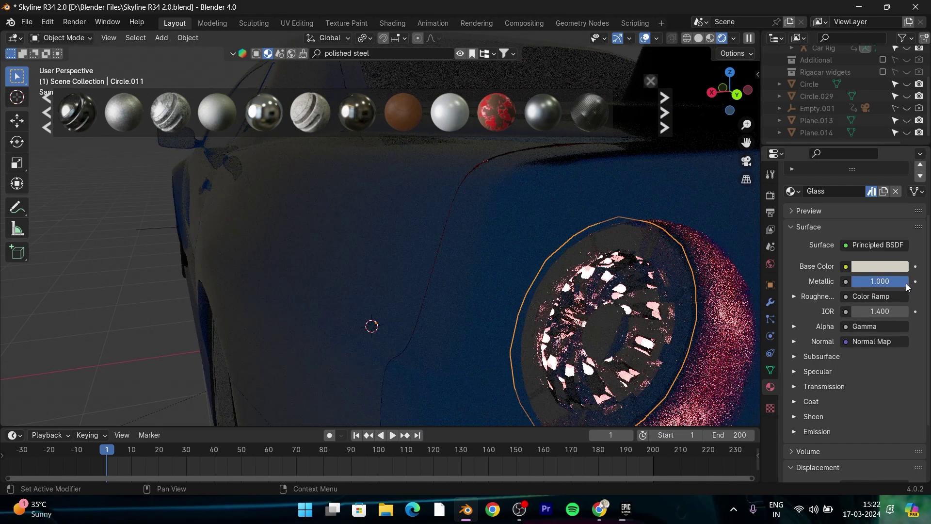
drag(880, 281, 825, 282)
scroll(677, 337, down, 5)
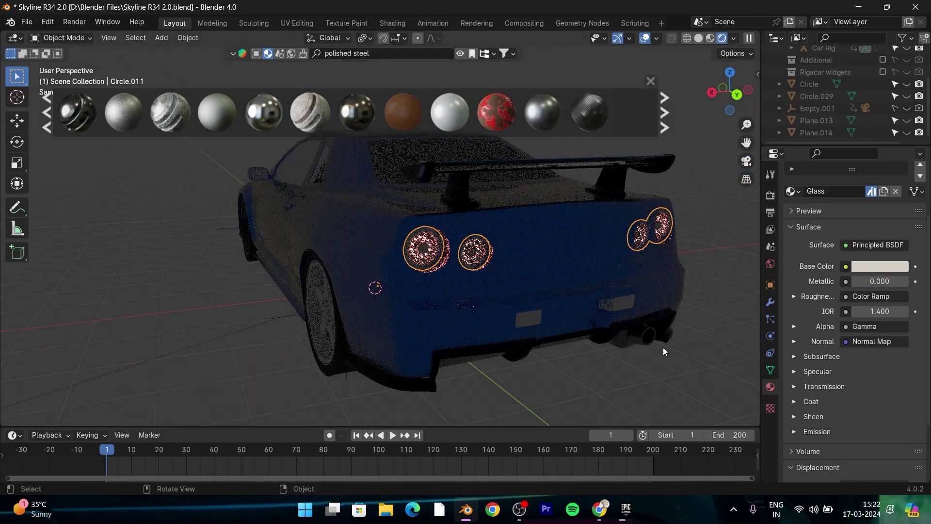
key(Tab)
key(KP_Decimal)
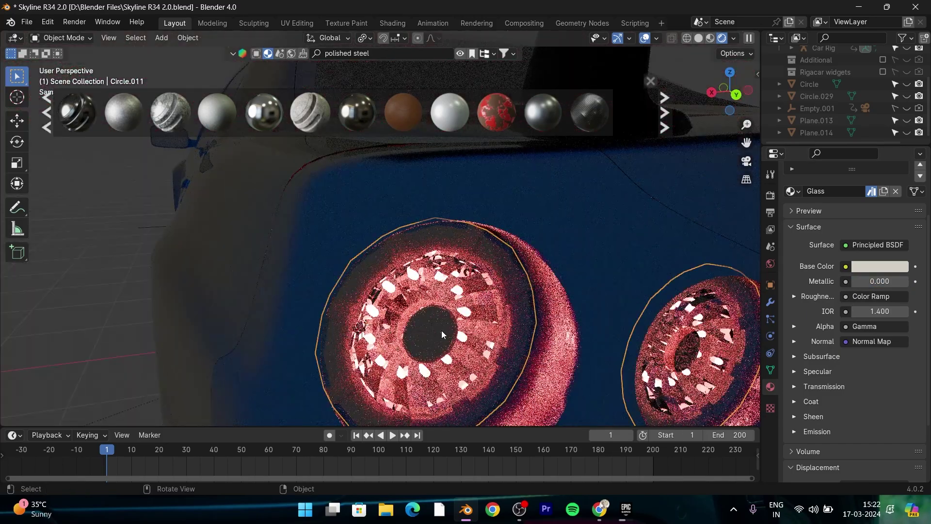
- Select the faces of the left taillight's centre disc
key(1)
click(433, 335)
key(ctrl+KP_Add)
key(ctrl+KP_Add)
key(ctrl+KP_Add)
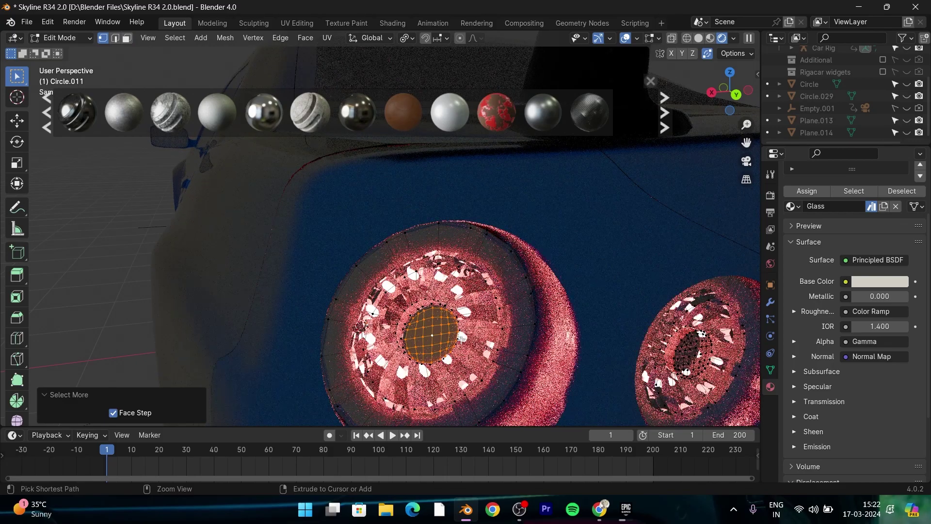
scroll(828, 248, up, 3)
- Add a new material slot with a glossy red Material.003, Roughness 0.000
click(822, 207)
click(828, 275)
click(873, 354)
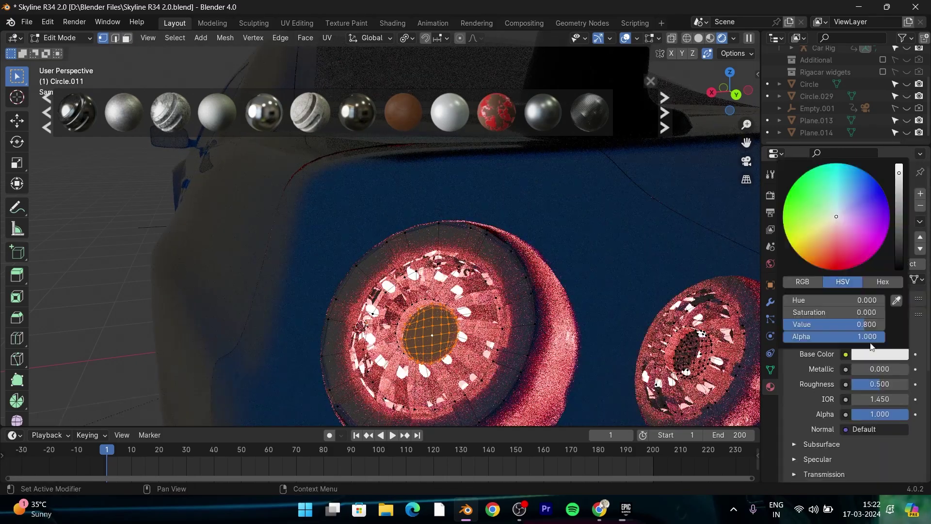
mouse_move(796, 313)
mouse_down()
mouse_move(804, 314)
mouse_move(776, 324)
mouse_move(787, 301)
mouse_up()
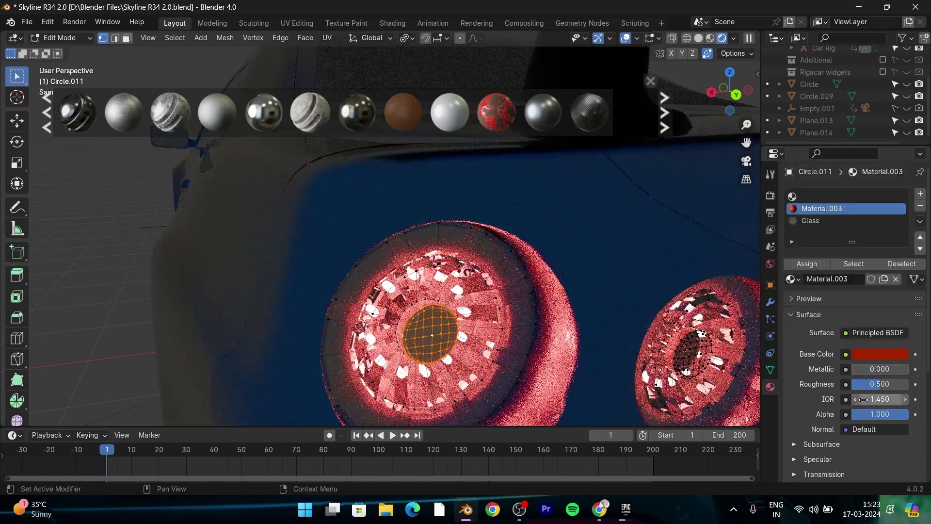
drag(881, 382, 831, 385)
scroll(839, 406, down, 3)
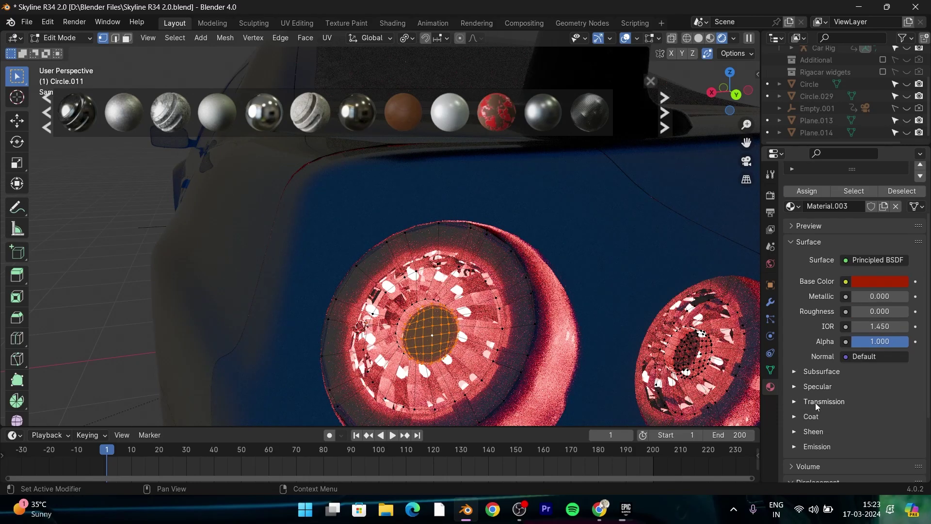
scroll(816, 354, up, 3)
- Check the result from a rear view in Object Mode, then return to Edit Mode
key(Tab)
scroll(630, 340, down, 5)
scroll(525, 361, up, 4)
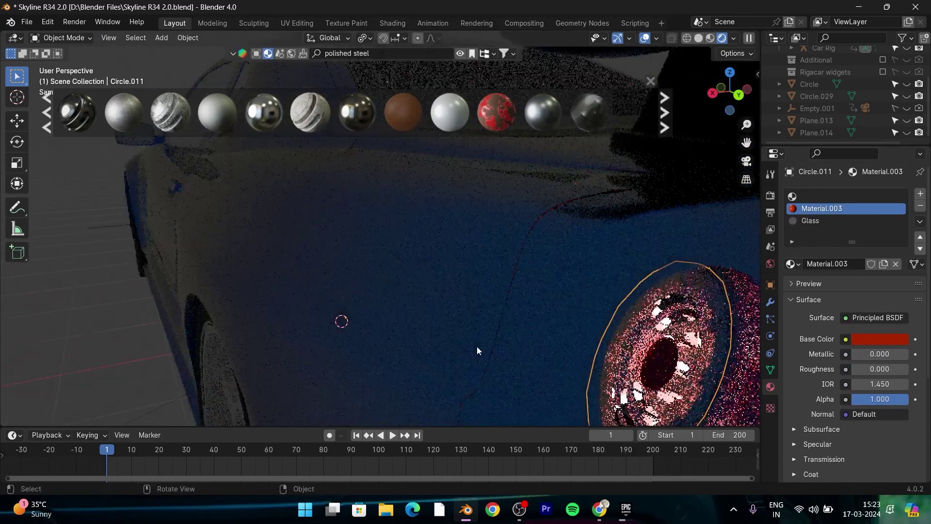
mouse_move(476, 346)
middle_down()
mouse_move(406, 303)
mouse_move(437, 296)
middle_up()
key(Tab)
scroll(436, 301, up, 4)
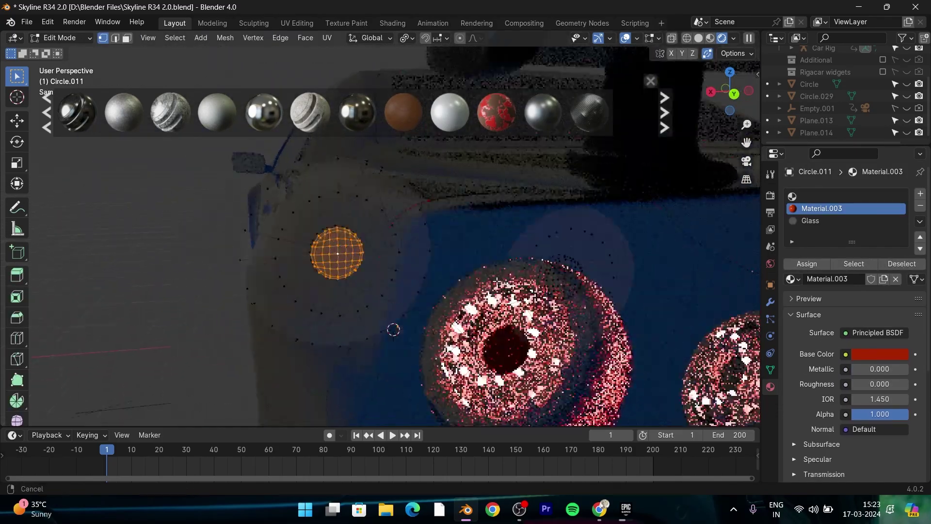
scroll(546, 274, up, 2)
- Select the right taillight's centre disc faces
click(545, 274)
key(ctrl+KP_Add)
key(ctrl+KP_Add)
key(ctrl+KP_Add)
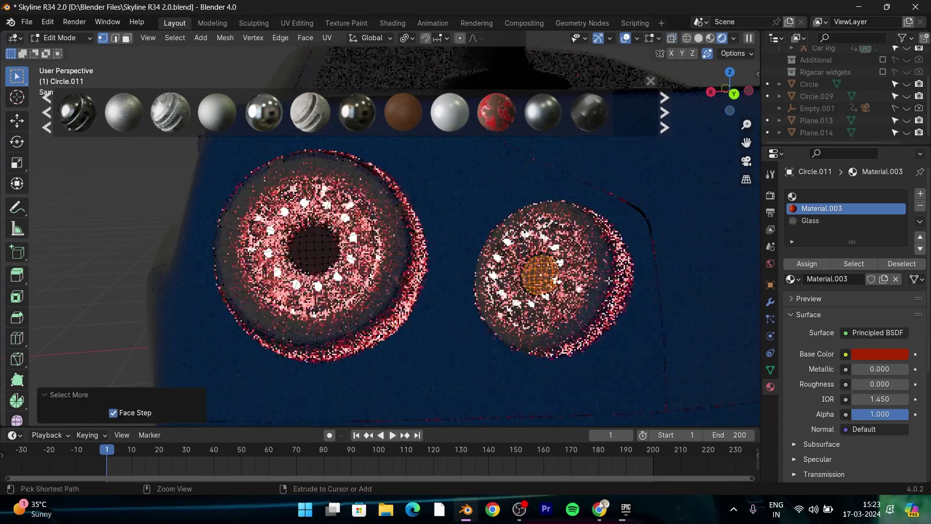
key(ctrl+KP_Add)
key(ctrl+KP_Subtract)
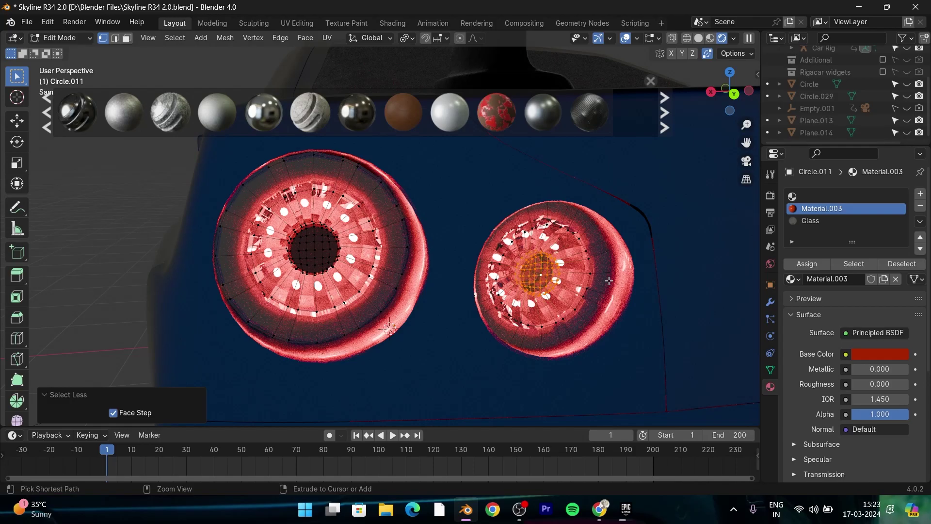
scroll(608, 281, down, 5)
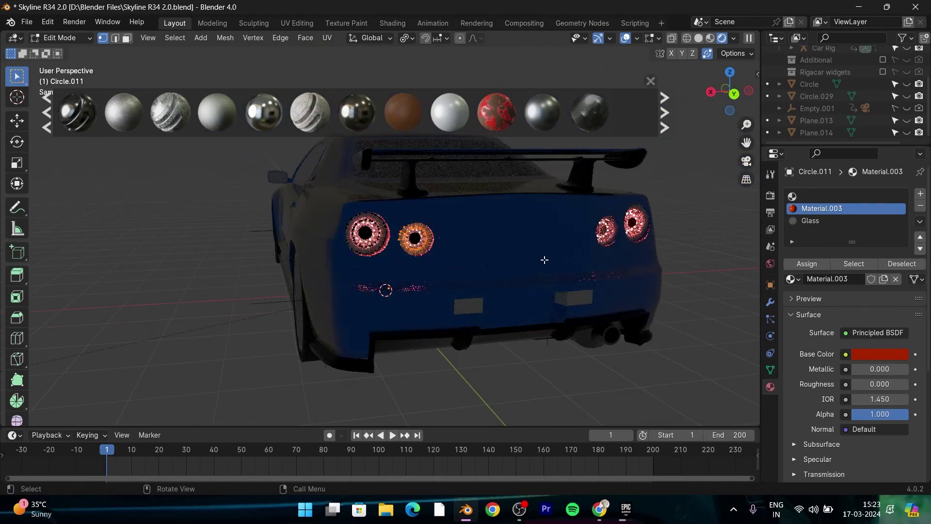
drag(315, 204, 396, 305)
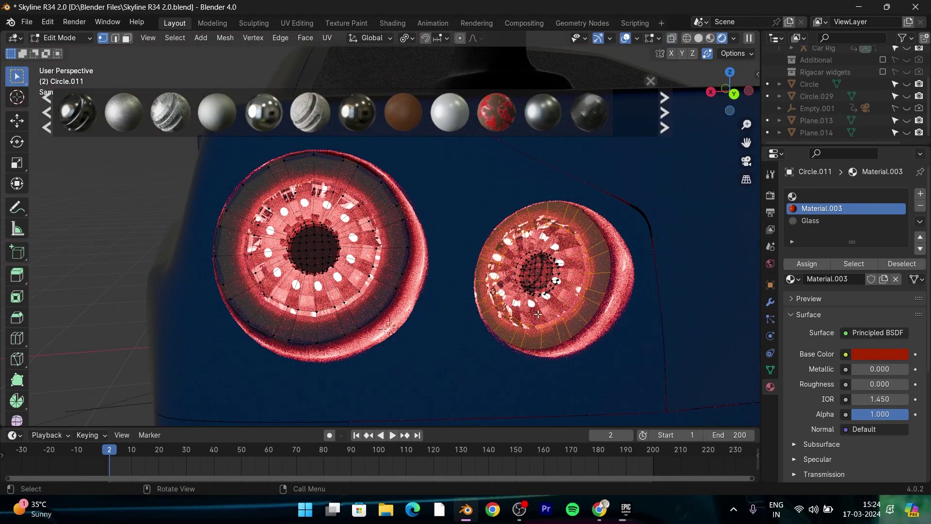
- Assign the empty material slot to the right light's outer ring
click(814, 197)
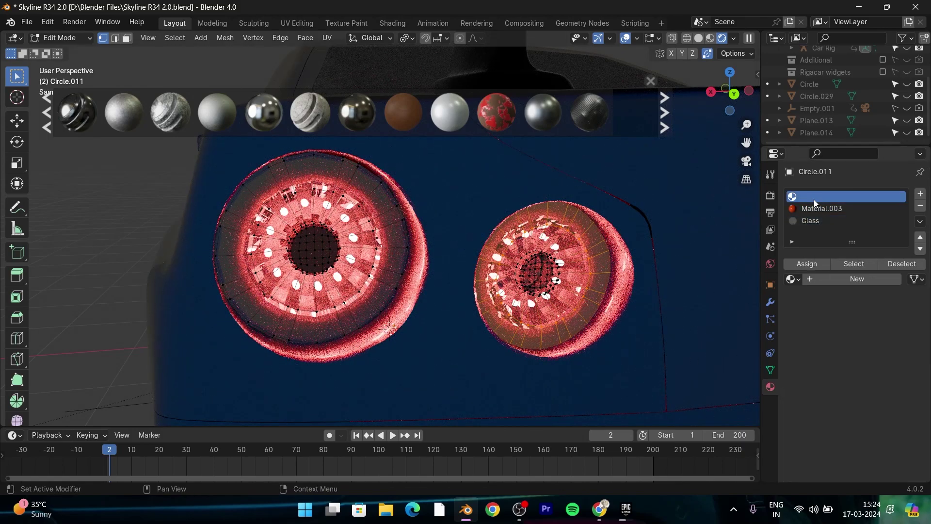
click(808, 269)
right_click(829, 224)
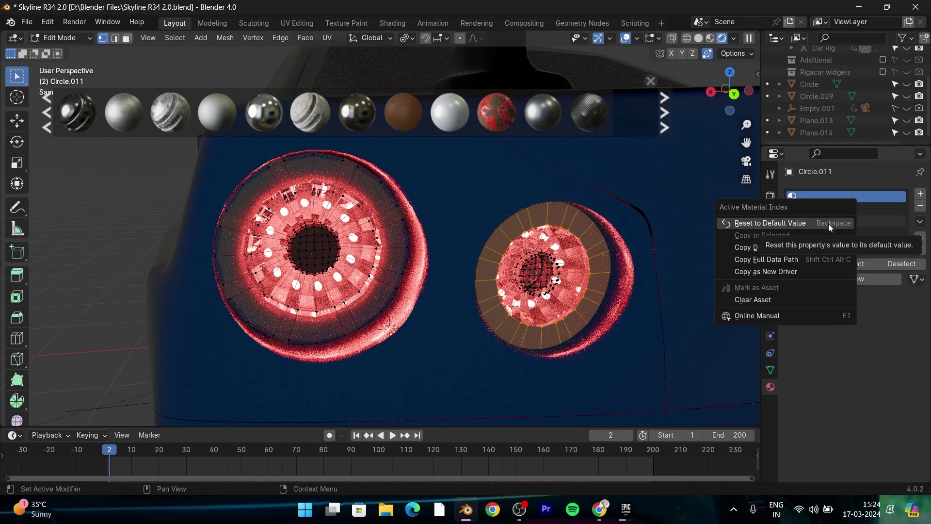
click(816, 247)
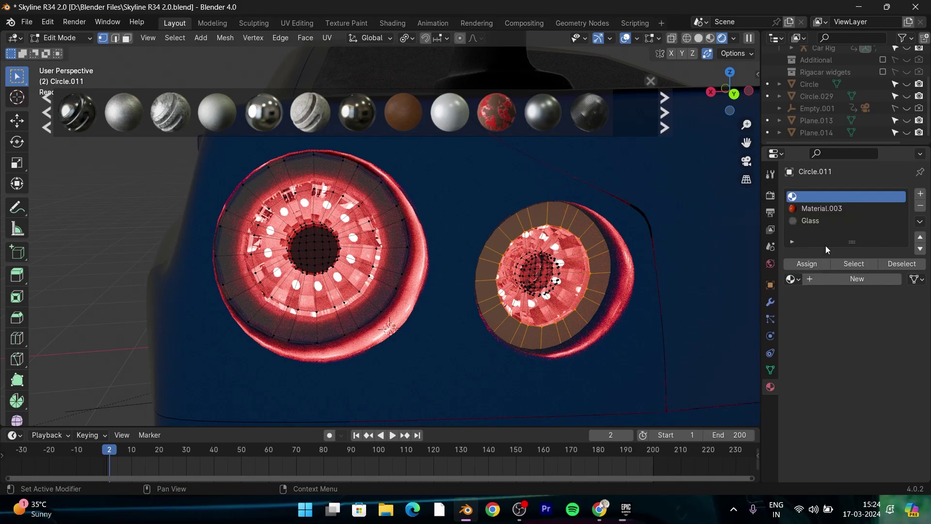
ctrl+scroll(817, 284, down, 1)
ctrl+scroll(817, 277, up, 1)
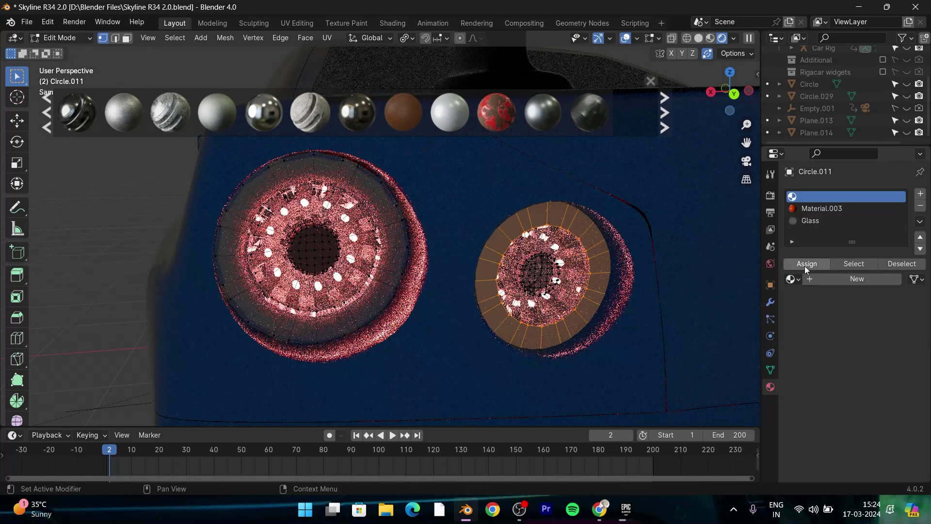
- Link the Glass material into the empty slot
click(793, 279)
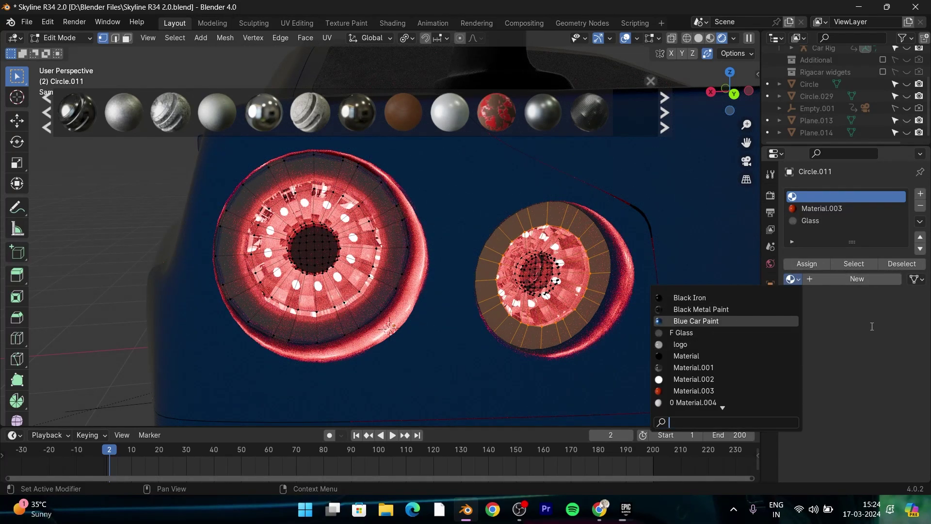
scroll(720, 331, down, 6)
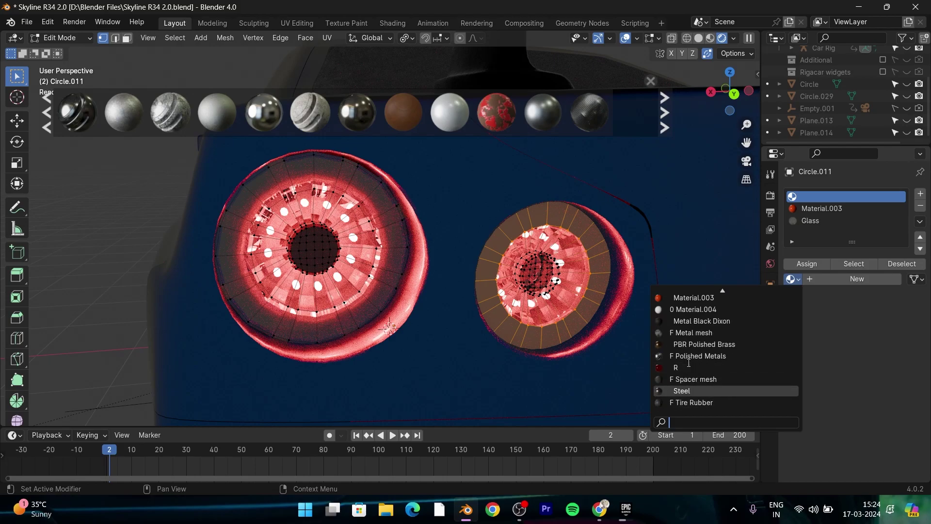
scroll(688, 362, up, 2)
scroll(693, 354, up, 3)
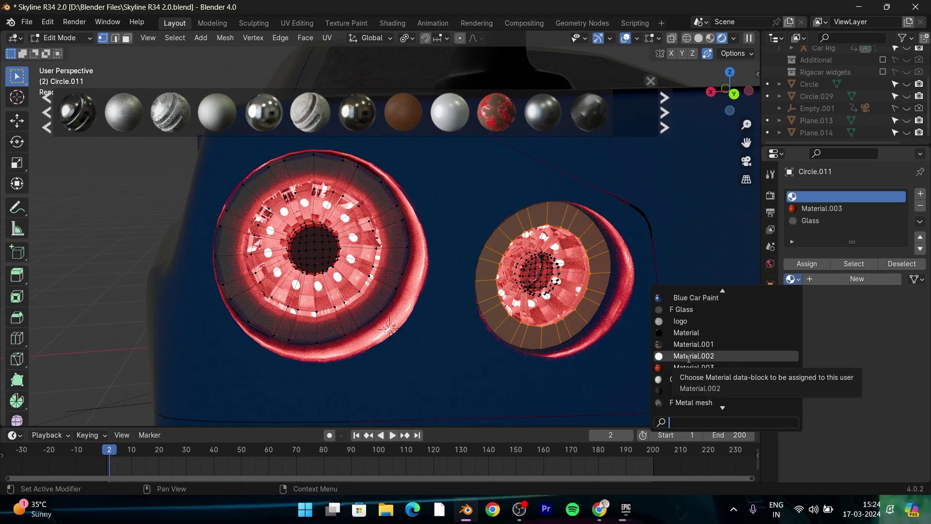
click(711, 314)
- Make the Glass base colour red and remove the extra material slot
click(872, 353)
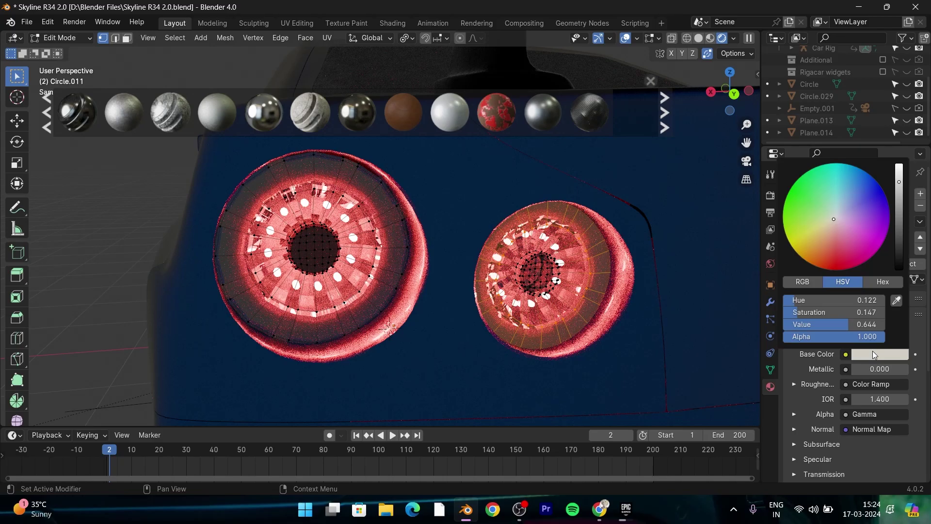
key(ctrl+v)
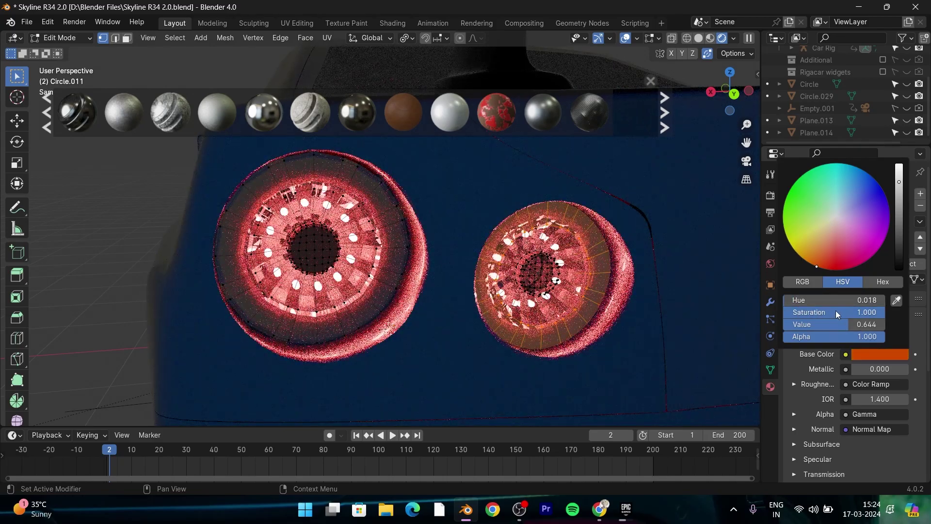
drag(837, 303, 820, 303)
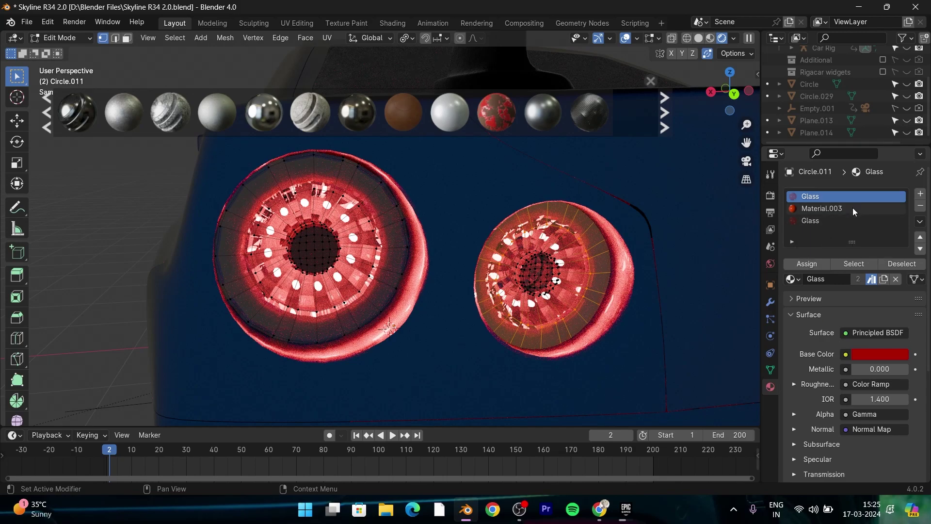
click(921, 206)
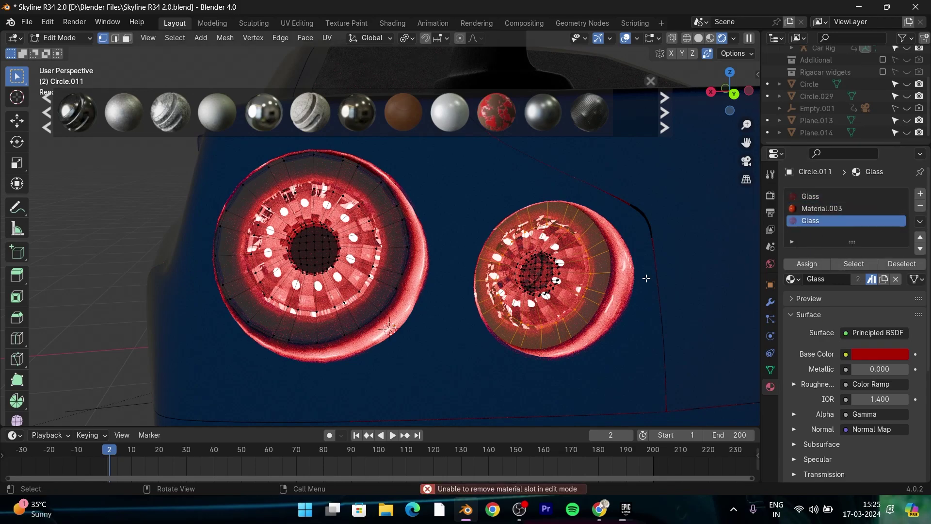
- Refine the tail-light face selection with linked select, invert and grow
scroll(387, 307, down, 5)
scroll(475, 301, up, 5)
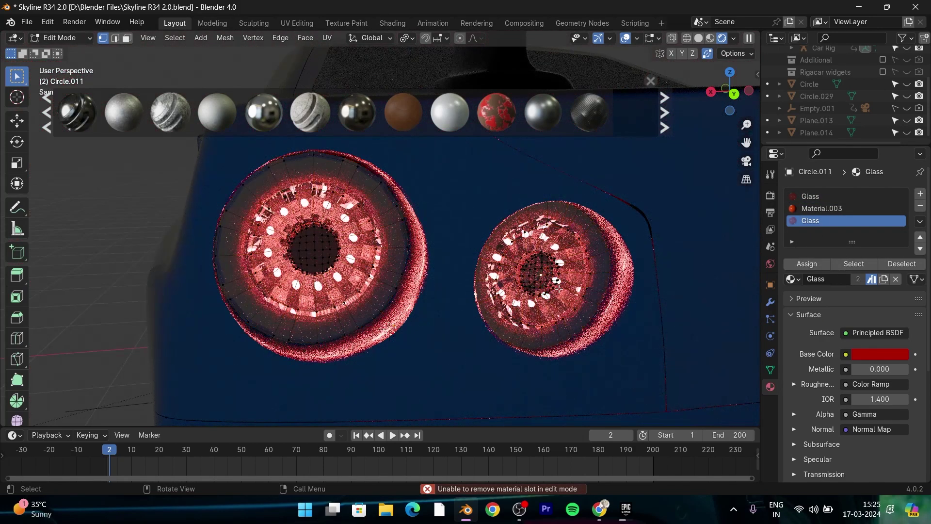
key(l)
key(ctrl+i)
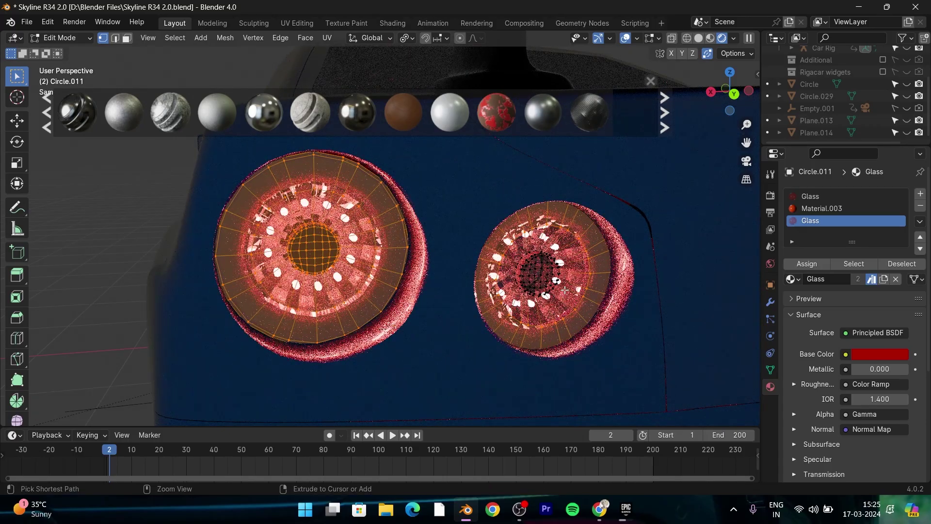
key(ctrl+i)
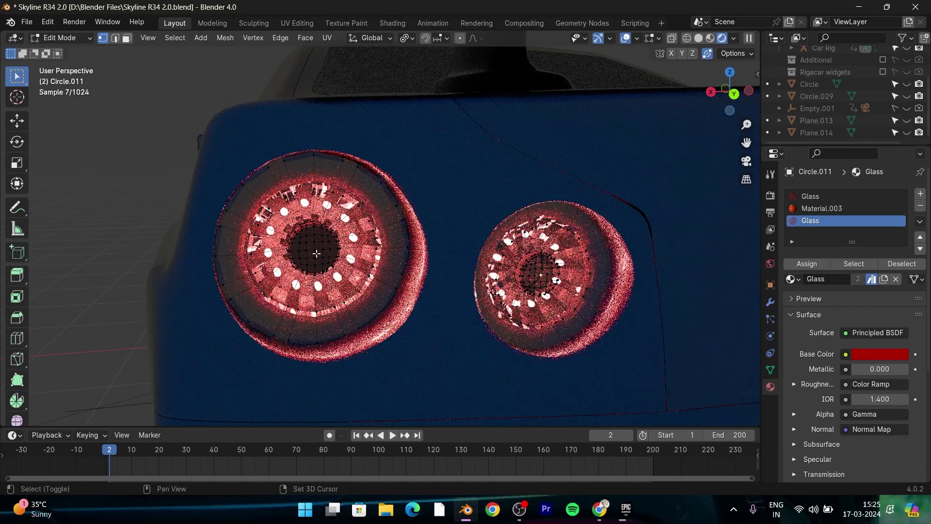
key(ctrl+KP_Add)
middle_drag(541, 273, 412, 246)
key(Escape)
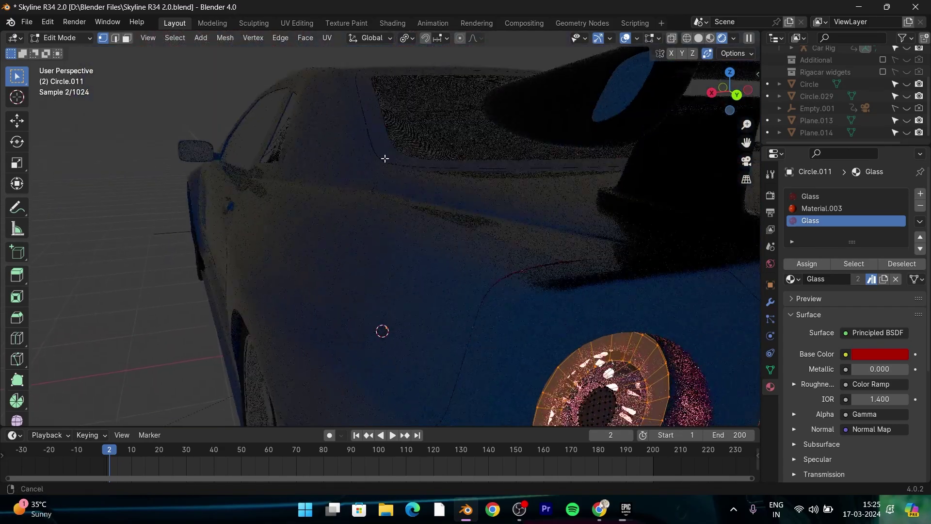
- Toggle X-ray off and return the viewport to Rendered shading
middle_drag(271, 159, 370, 283)
key(z)
key(alt+z)
scroll(653, 221, up, 4)
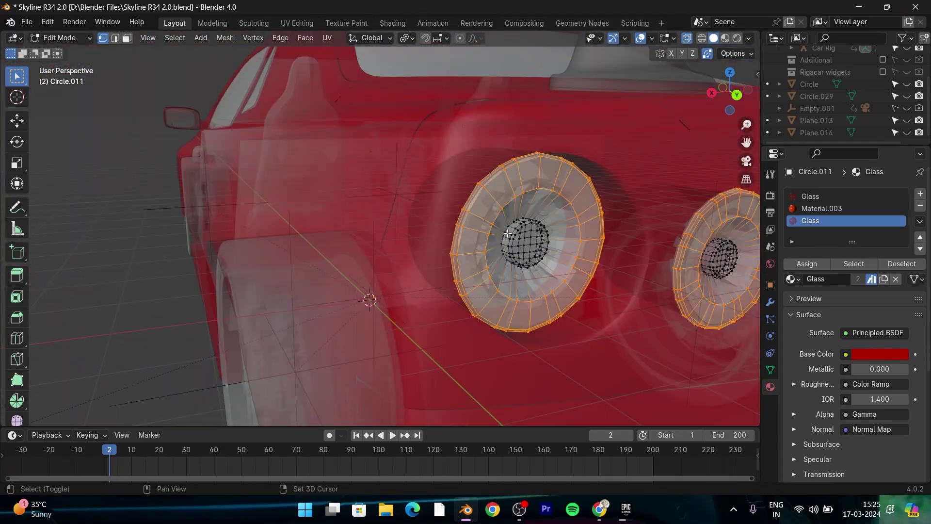
mouse_move(503, 240)
shift+middle_down()
mouse_move(457, 279)
mouse_move(334, 263)
shift+middle_up()
key(z)
click(320, 152)
scroll(378, 187, up, 2)
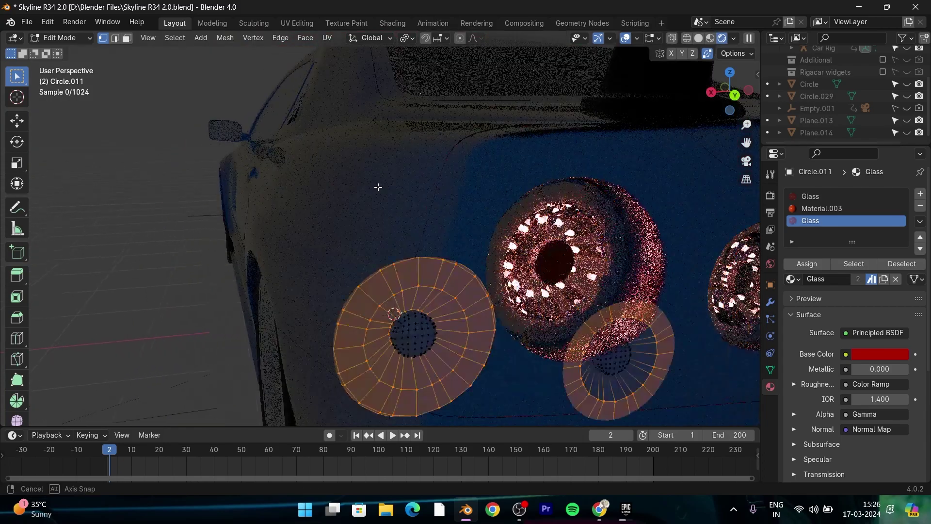
- In Object Mode, set the taillight Glass material's Metallic back to 0.000
click(879, 354)
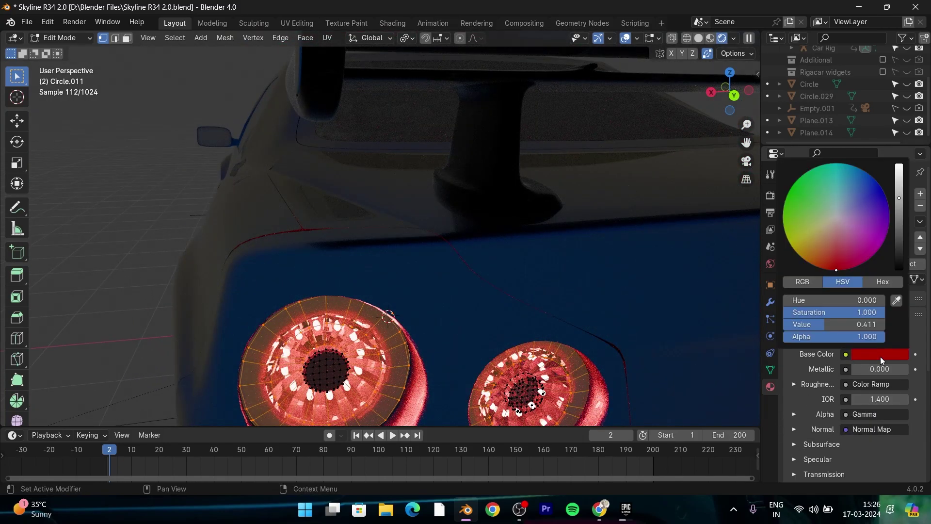
scroll(577, 364, down, 5)
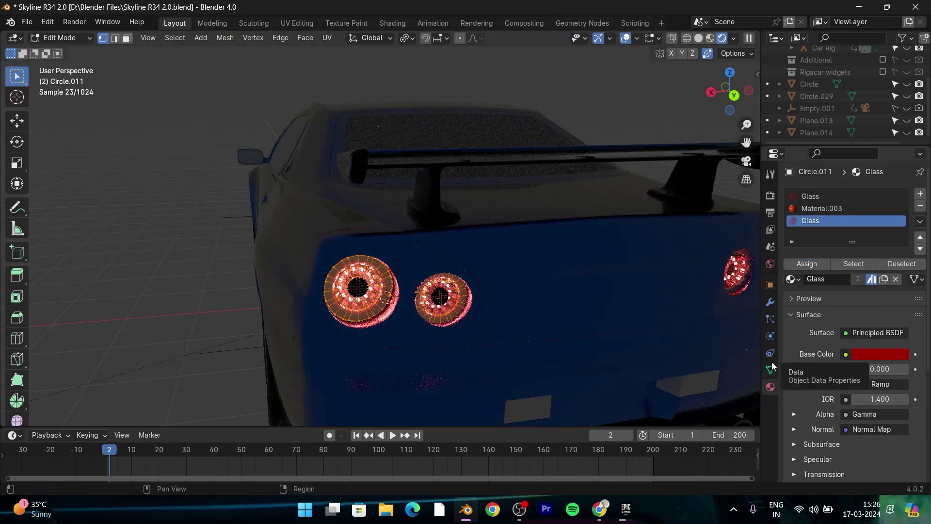
key(Tab)
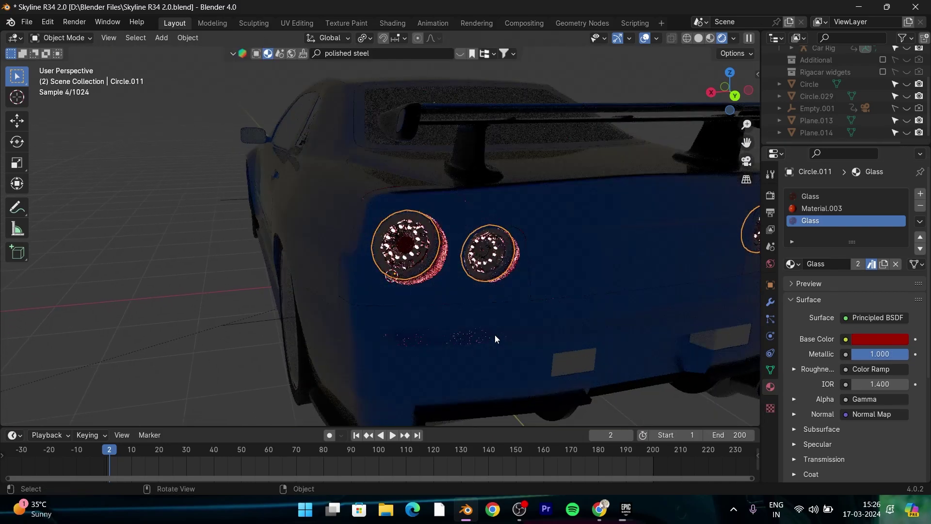
scroll(495, 335, up, 4)
drag(879, 354, 842, 362)
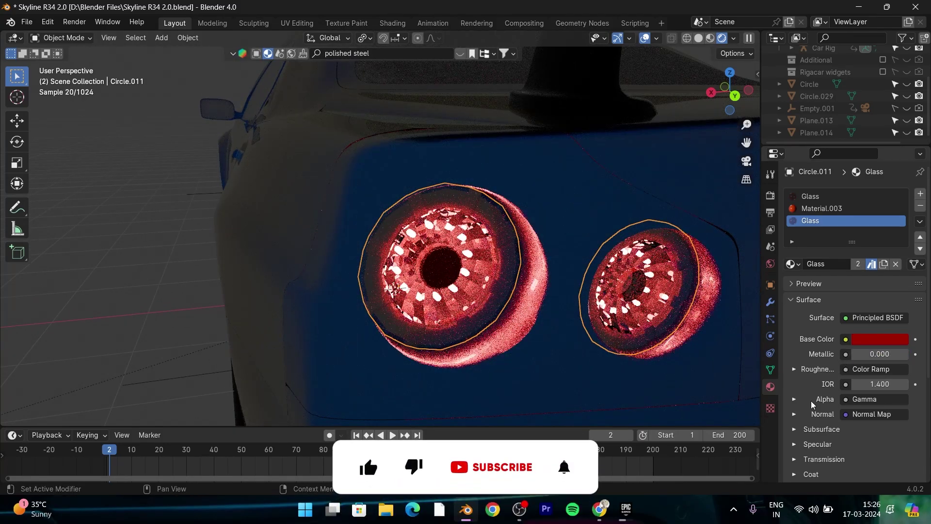
scroll(853, 364, down, 5)
scroll(569, 388, down, 6)
scroll(567, 379, up, 2)
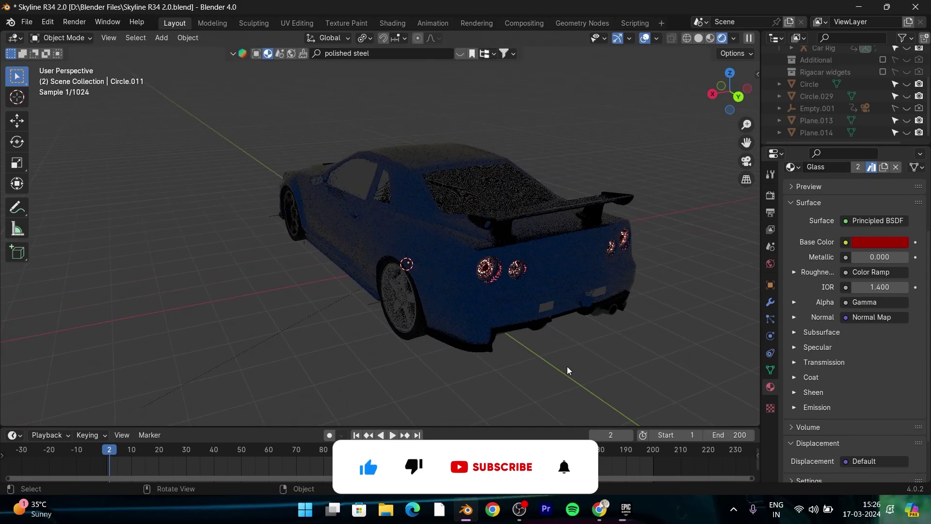
- Create the Orange material on reflector Circle.012 and select its faces
click(522, 367)
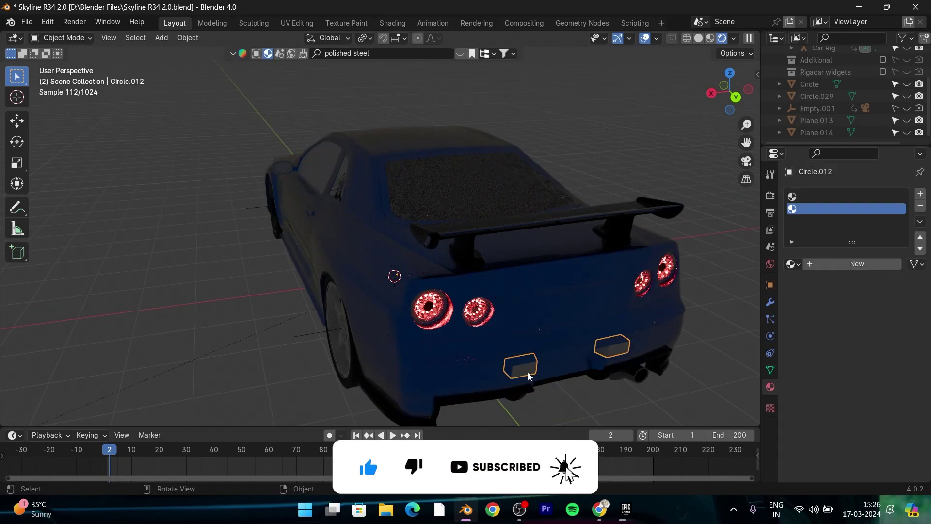
middle_drag(545, 359, 771, 278)
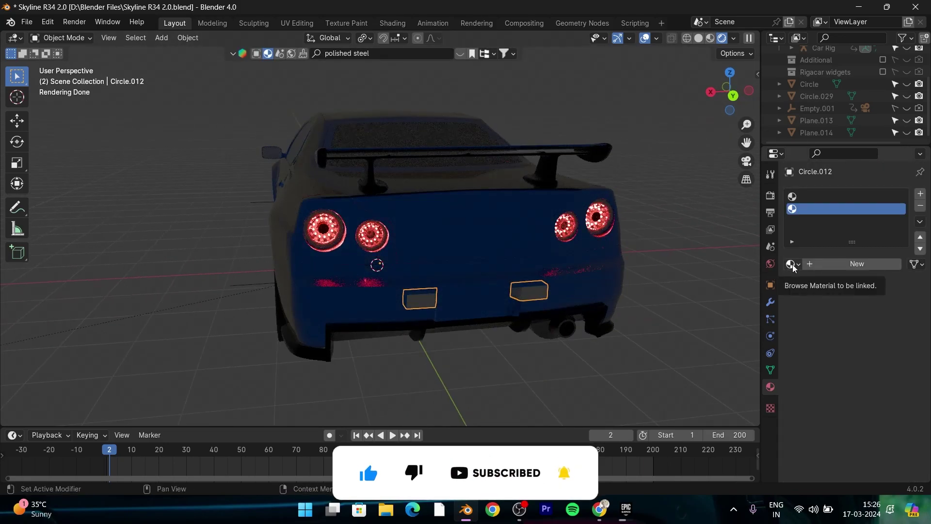
click(857, 264)
text(Orange)
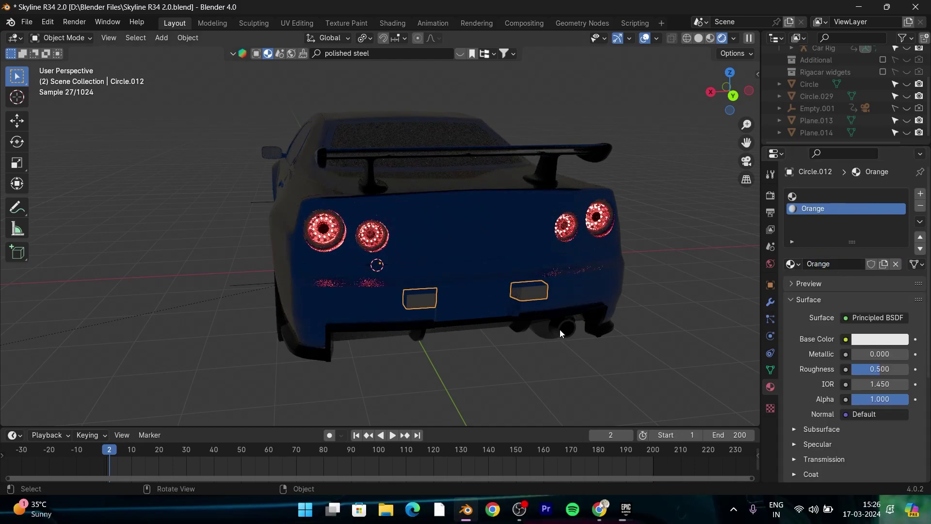
key(Tab)
scroll(453, 346, up, 3)
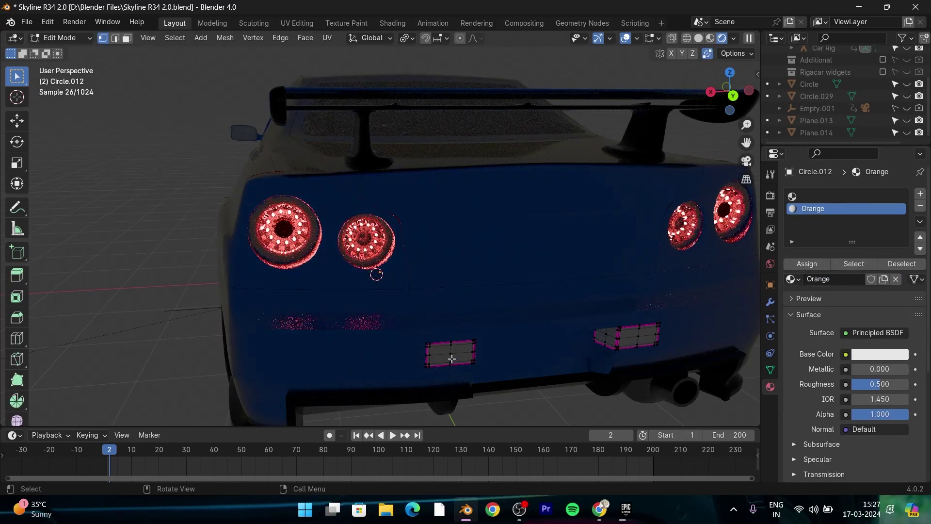
key(l)
click(893, 355)
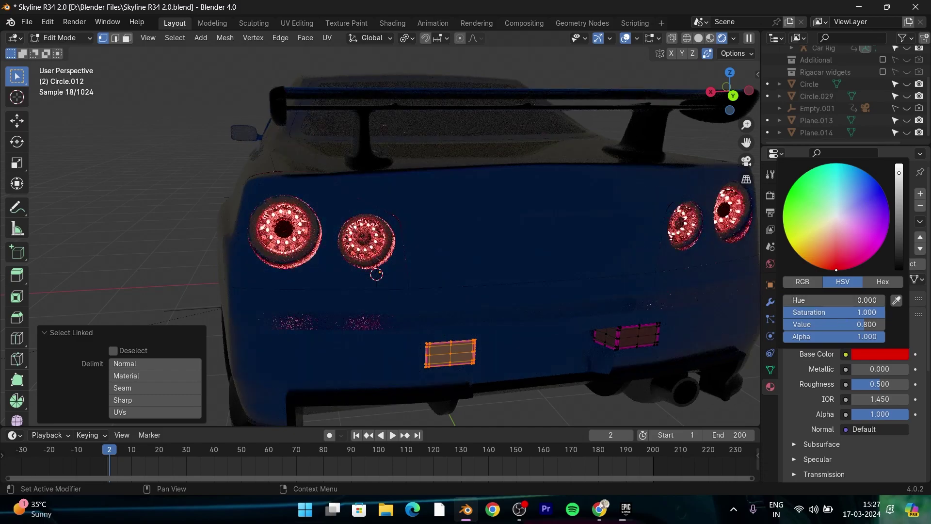
drag(788, 312, 674, 367)
- Give the Orange material a red-orange base colour and Roughness 0.000
click(624, 333)
key(l)
click(879, 355)
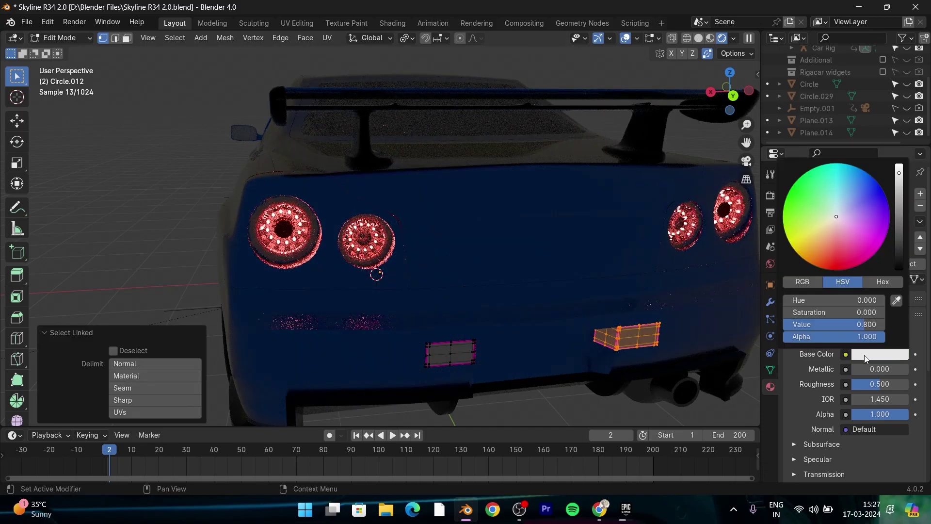
drag(788, 312, 883, 312)
drag(880, 383, 838, 384)
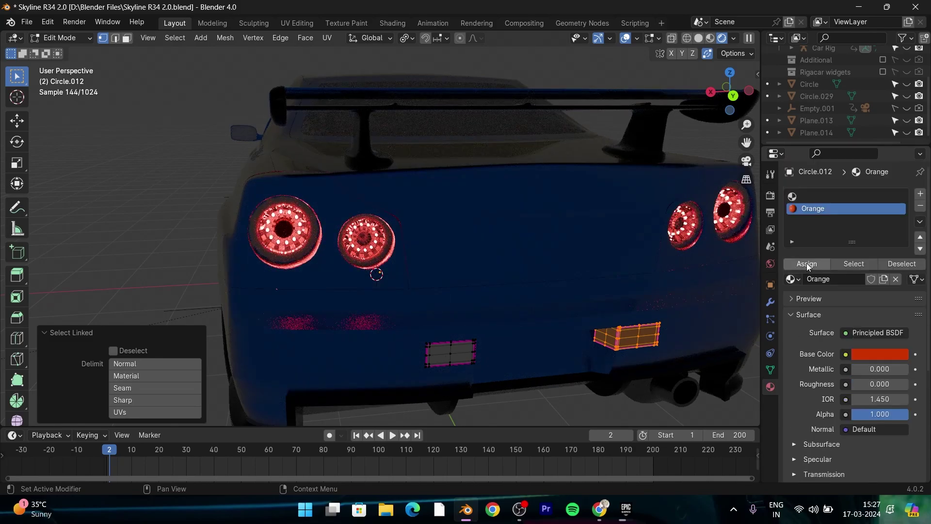
- Add a second material slot with a new white material, Material.005
click(452, 351)
key(l)
click(863, 356)
click(920, 193)
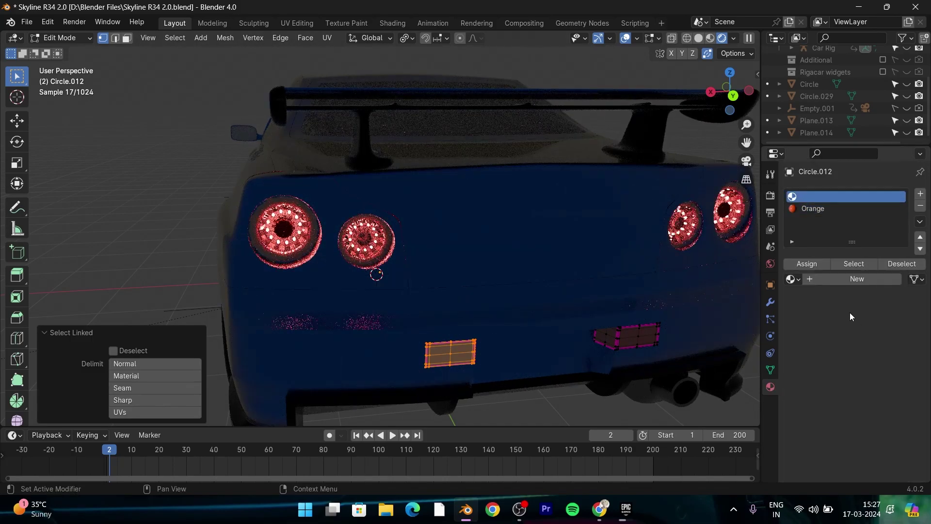
click(844, 279)
click(878, 355)
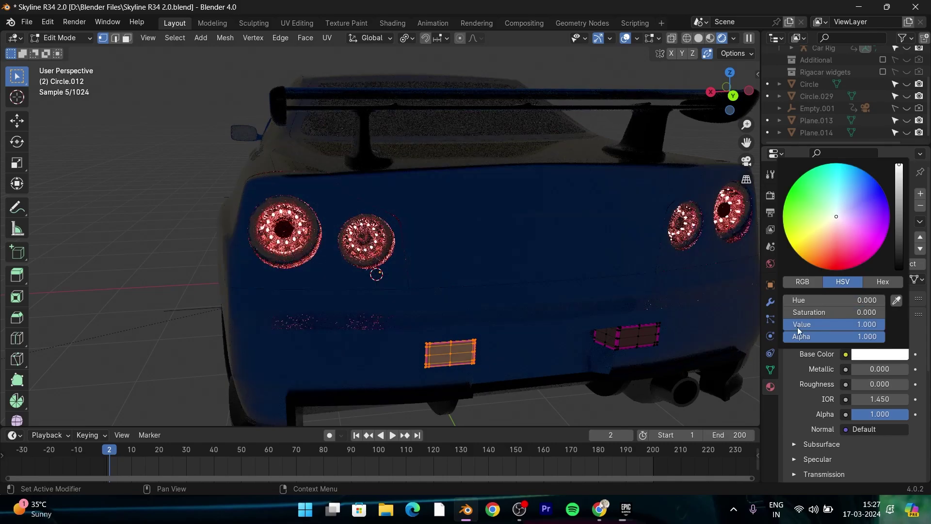
key(Tab)
- Orbit to a high front-left view and select the car's windows object
mouse_move(531, 414)
middle_down()
mouse_move(685, 374)
mouse_move(552, 337)
middle_up()
mouse_move(622, 309)
middle_down()
mouse_move(482, 330)
mouse_move(487, 306)
middle_up()
click(504, 214)
mouse_move(504, 214)
middle_down()
mouse_move(510, 207)
mouse_move(460, 296)
mouse_move(476, 328)
middle_up()
scroll(459, 294, up, 2)
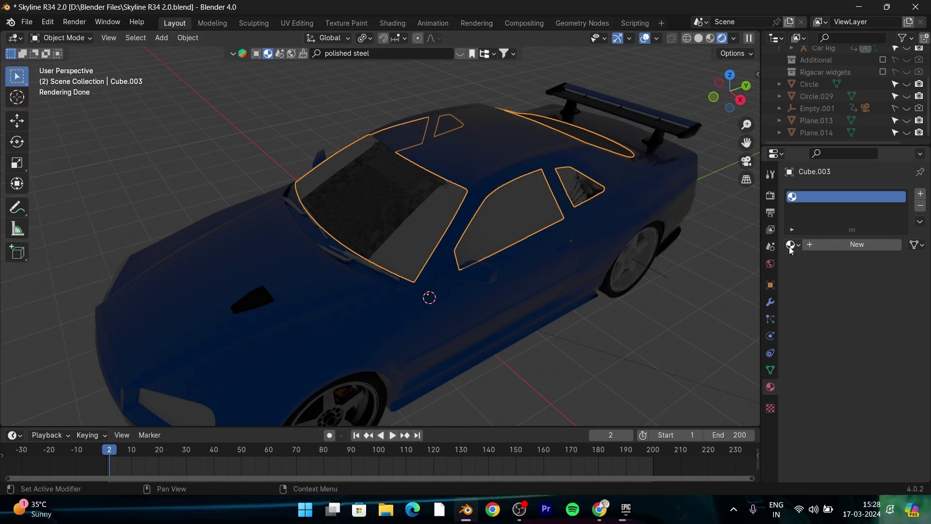
- Try the BlenderKit 'Glass Without Black Spots v2' material on the windshield, then undo it
click(458, 50)
text(window)
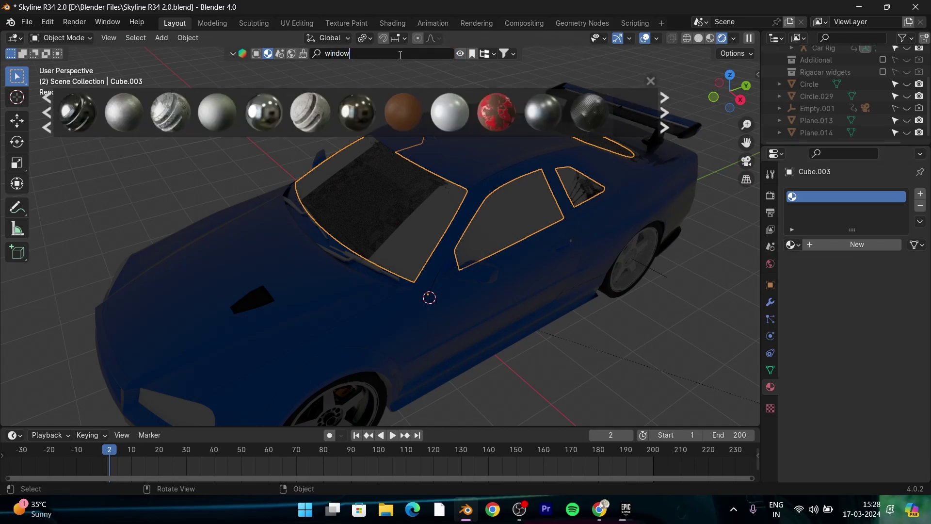
key(Return)
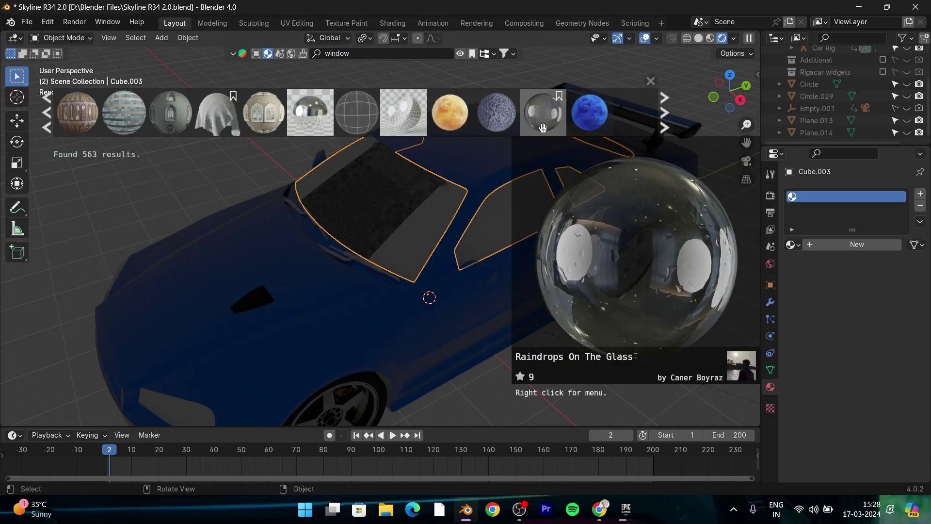
scroll(543, 127, down, 2)
scroll(534, 124, down, 2)
scroll(519, 119, down, 2)
scroll(497, 114, down, 2)
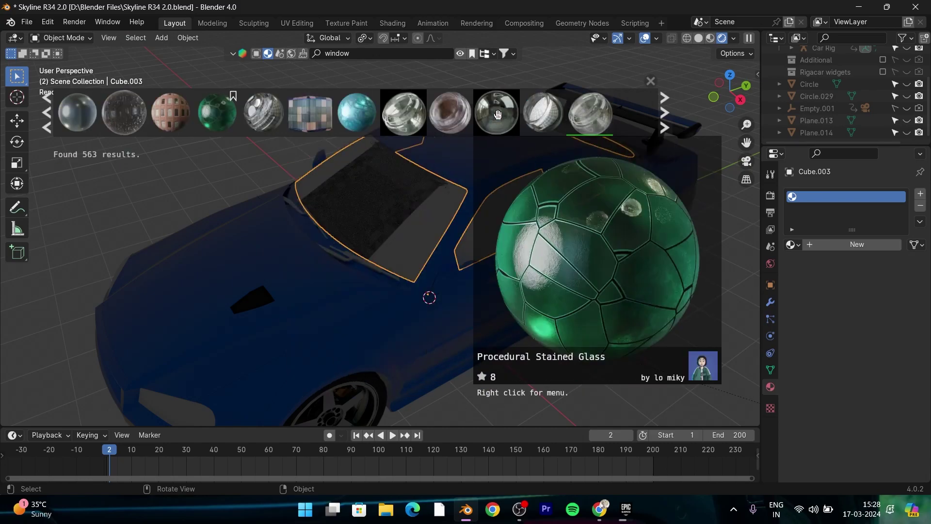
mouse_move(542, 113)
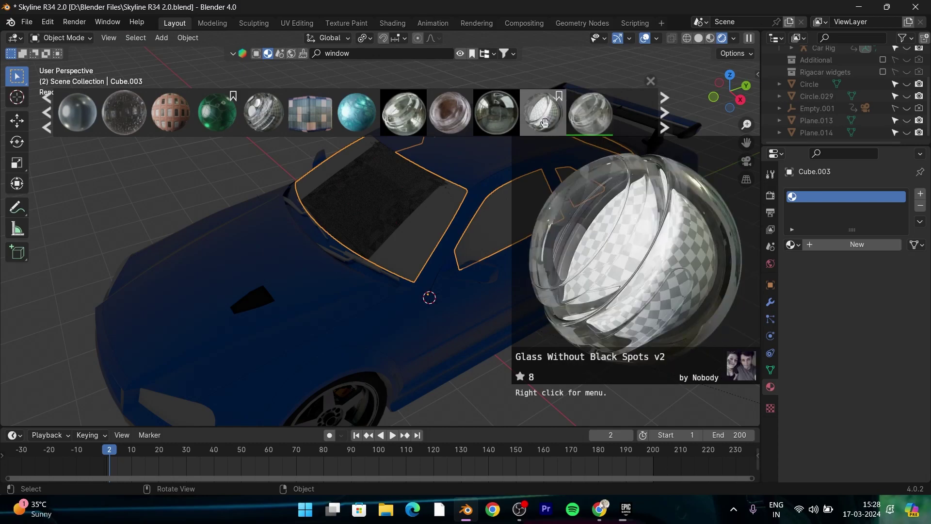
drag(543, 113, 415, 221)
key(ctrl+z)
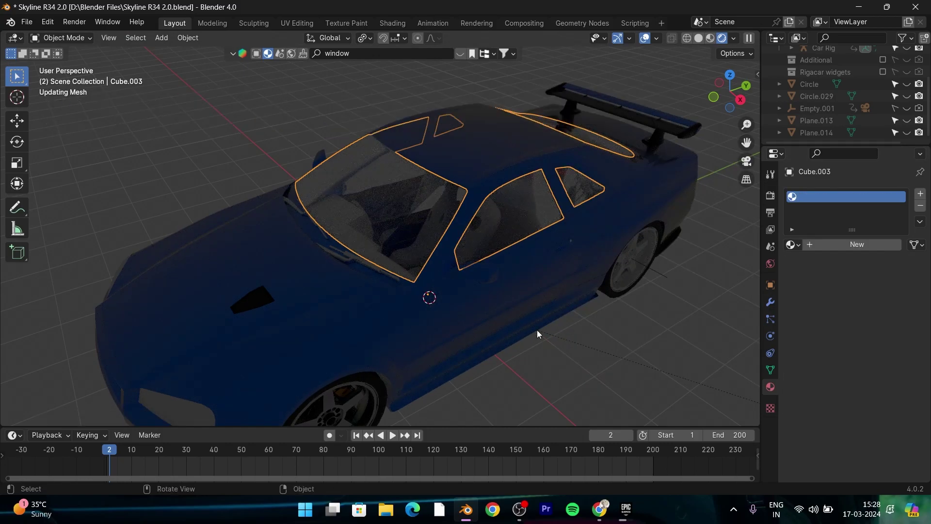
- Give the windows a new Glass BSDF material, Material.006, with roughness 0 and IOR 1.75
click(815, 247)
click(873, 298)
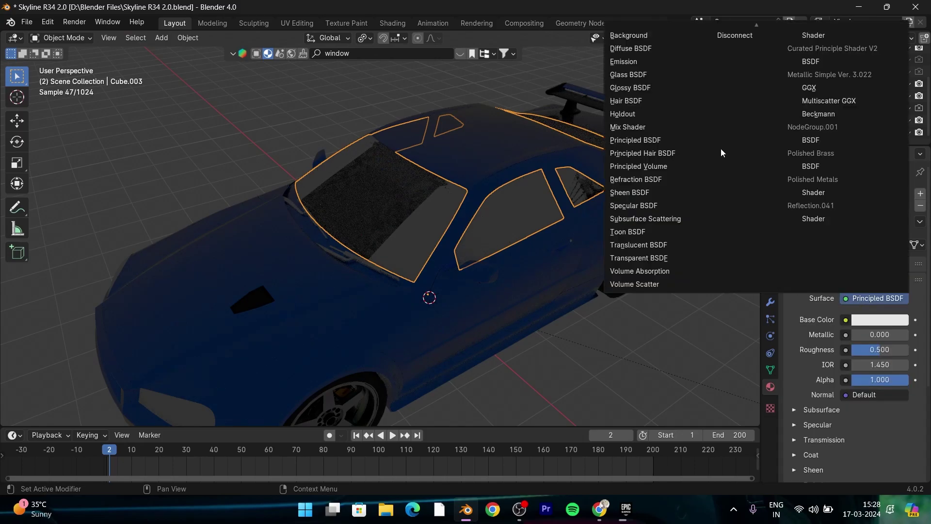
click(636, 86)
scroll(713, 198, up, 1)
scroll(795, 314, down, 1)
scroll(795, 314, up, 1)
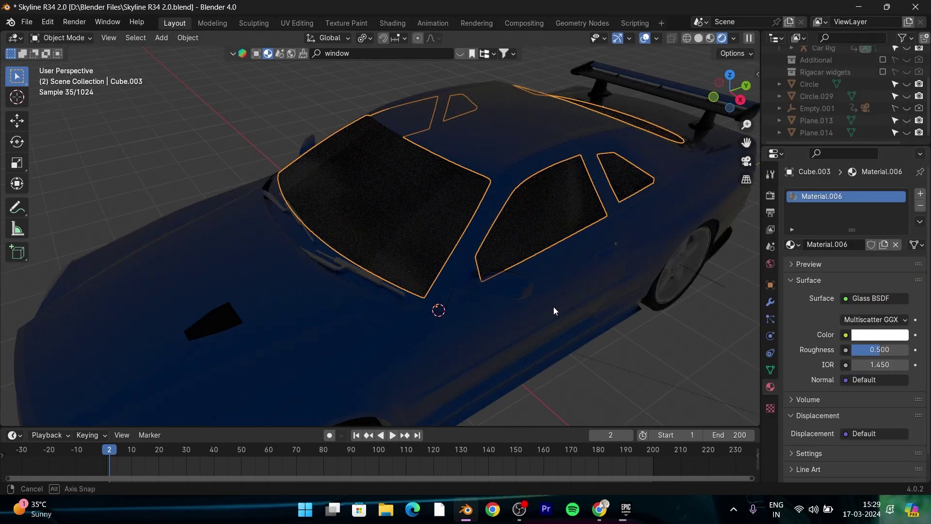
middle_drag(555, 312, 558, 299)
drag(880, 349, 848, 349)
scroll(622, 323, up, 1)
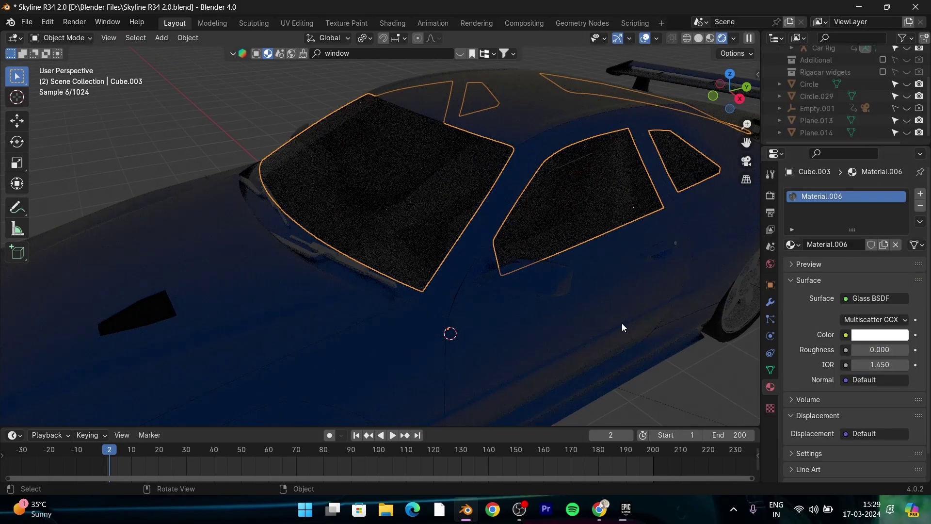
scroll(622, 323, up, 2)
click(905, 365)
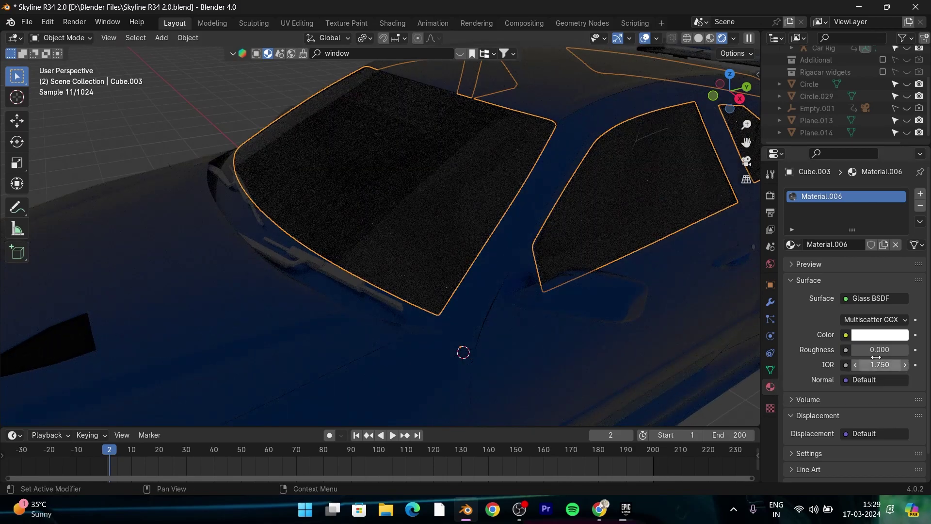
- From a side view, select the seat and the door panel inside the car
middle_drag(630, 320, 598, 311)
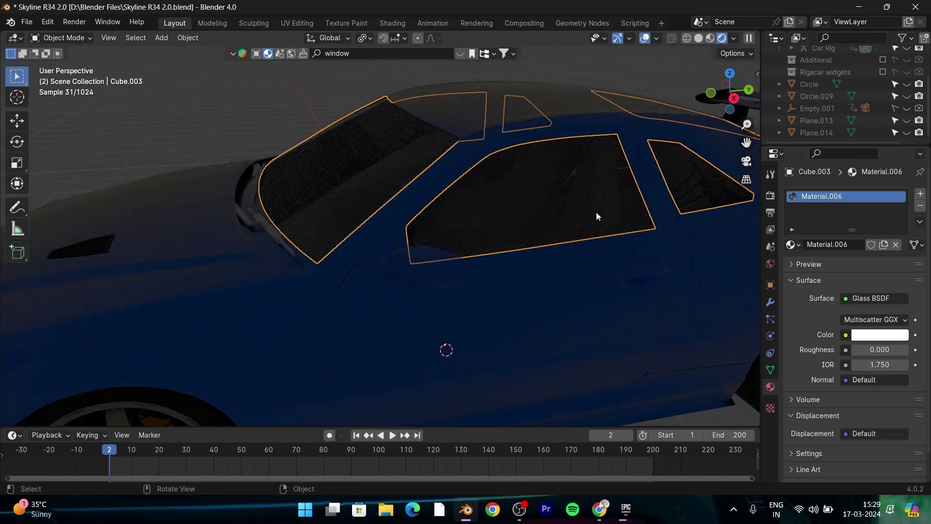
click(596, 212)
shift+click(307, 221)
- In solid shading, select the steering wheel and add a new material named 'interior'
scroll(369, 237, up, 2)
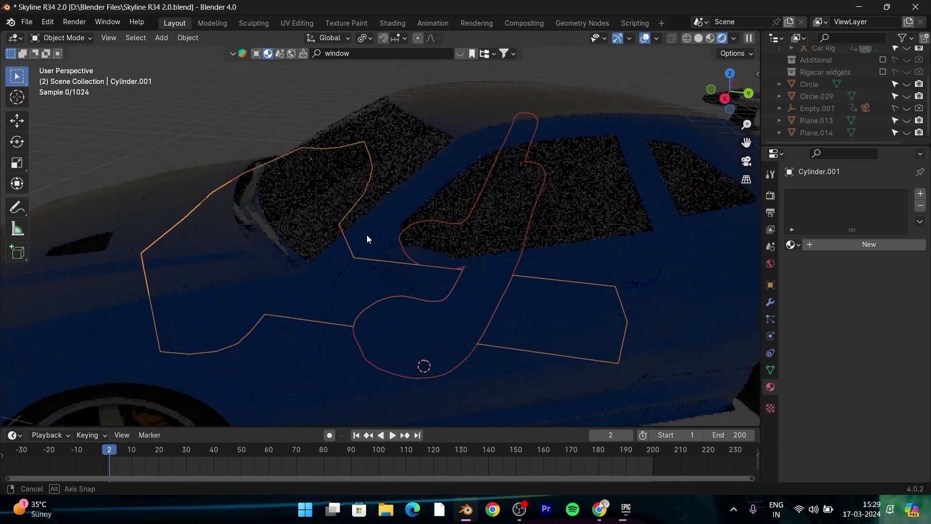
scroll(332, 193, up, 3)
key(z)
click(462, 152)
shift+click(372, 158)
scroll(372, 159, down, 5)
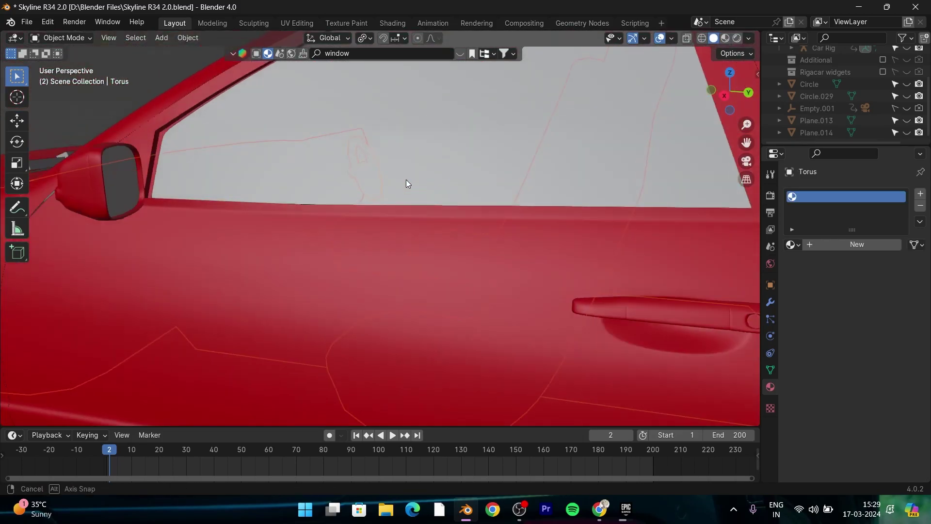
scroll(406, 179, down, 3)
click(817, 244)
text(interior)
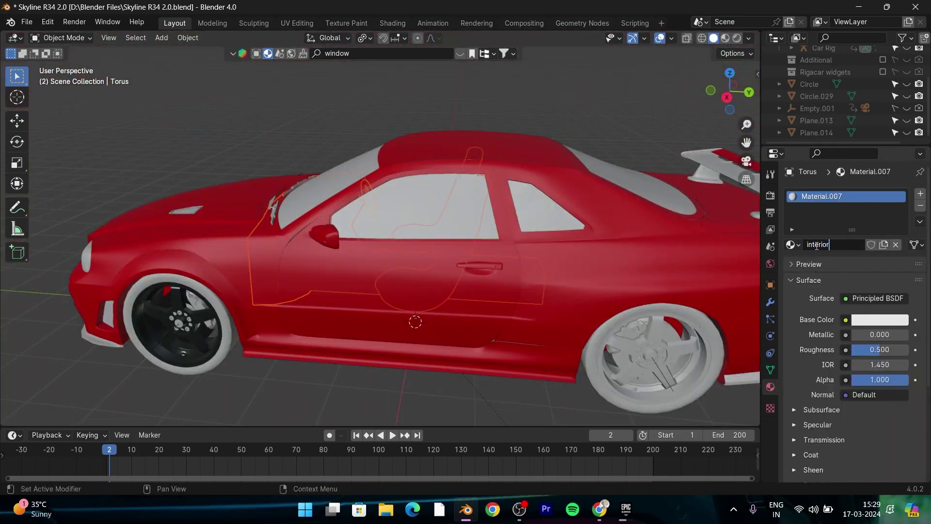
- In Rendered view, make the interior material black, then select the windscreen wipers
key(z)
click(540, 220)
click(871, 319)
drag(887, 287, 851, 287)
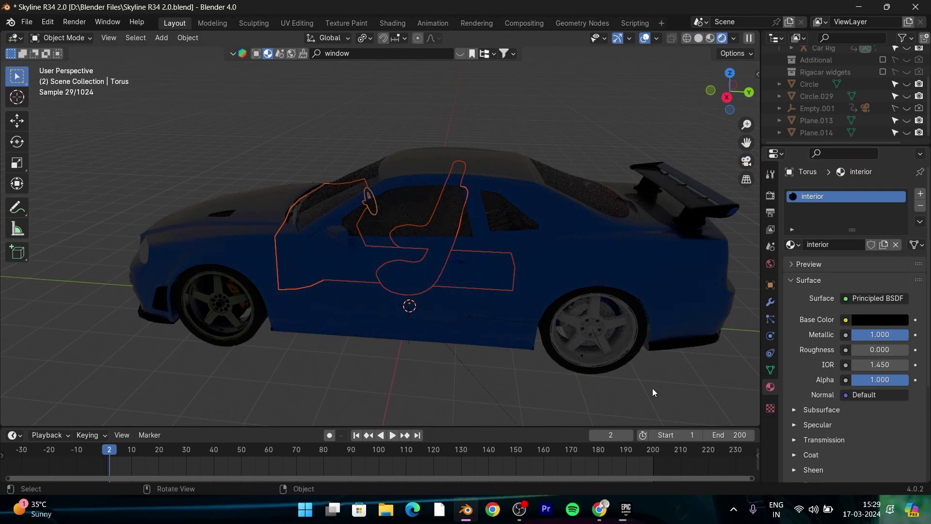
middle_drag(689, 391, 426, 302)
scroll(427, 301, up, 4)
click(329, 247)
- Assign the existing 'interior' material to the windscreen wipers
click(791, 245)
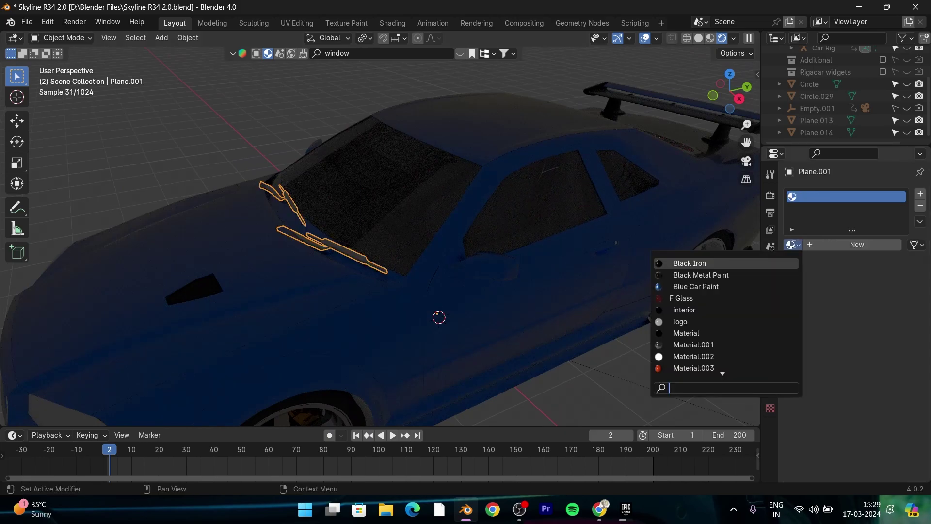
text(i)
key(Return)
scroll(684, 371, down, 5)
middle_drag(691, 351, 591, 316)
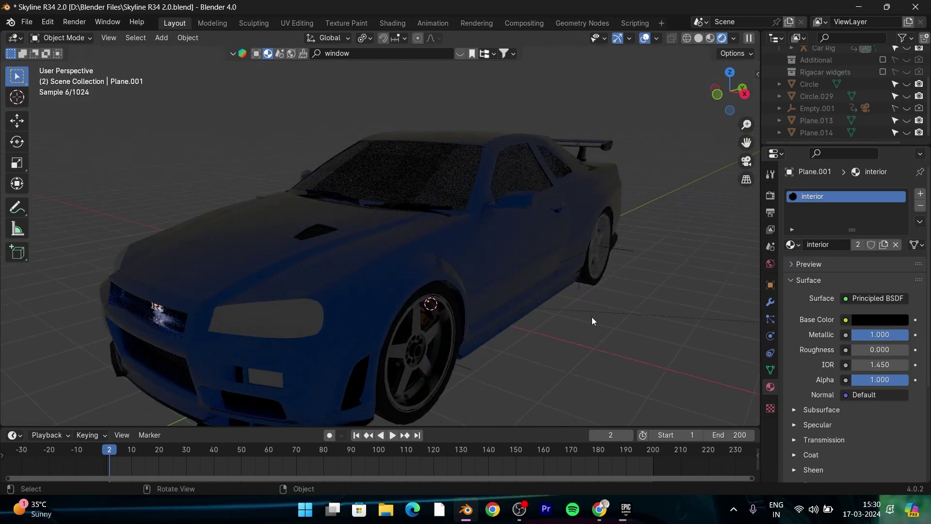
- Give the small front bumper lamps the Orange material, found by searching 'or'
click(272, 320)
click(792, 245)
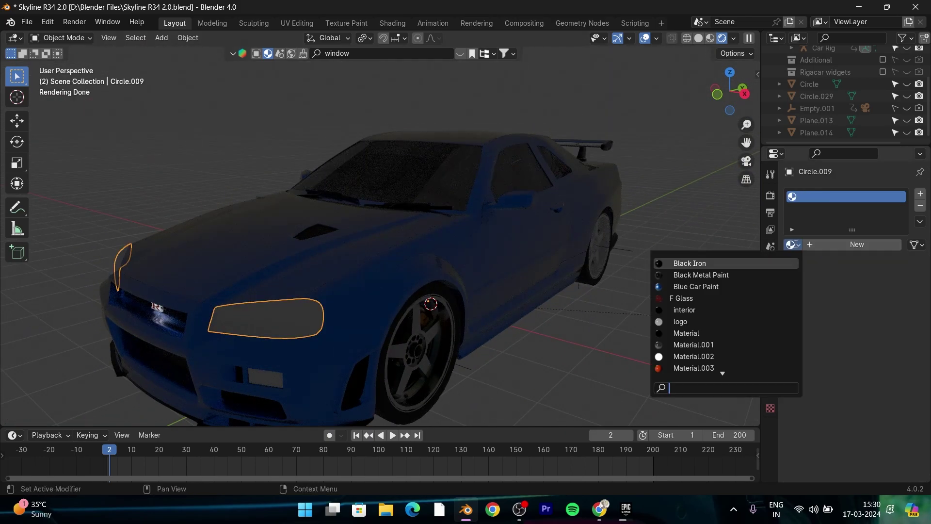
click(796, 244)
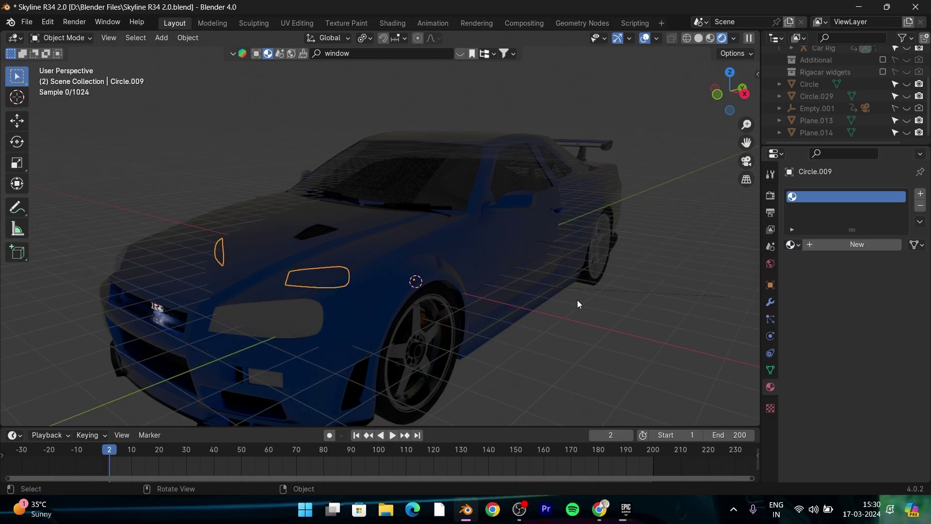
click(795, 245)
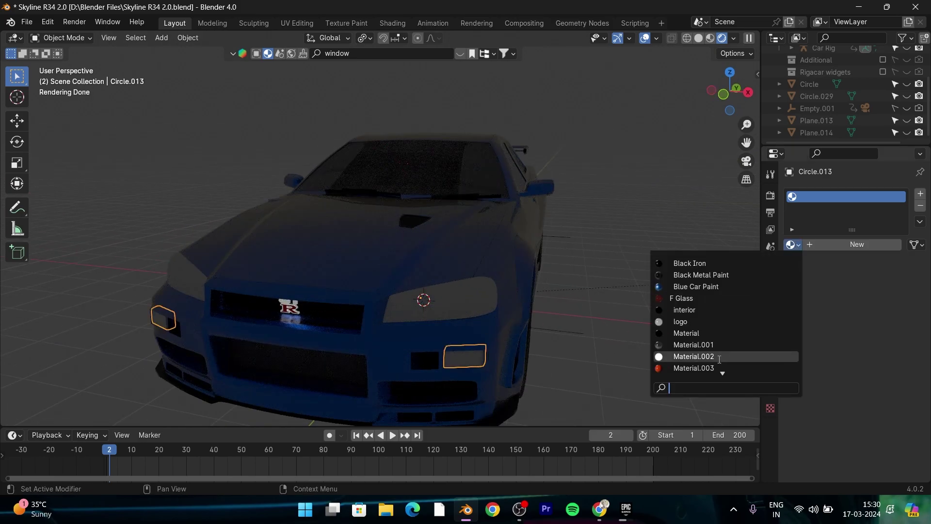
scroll(721, 368, down, 2)
scroll(689, 348, down, 1)
text(or)
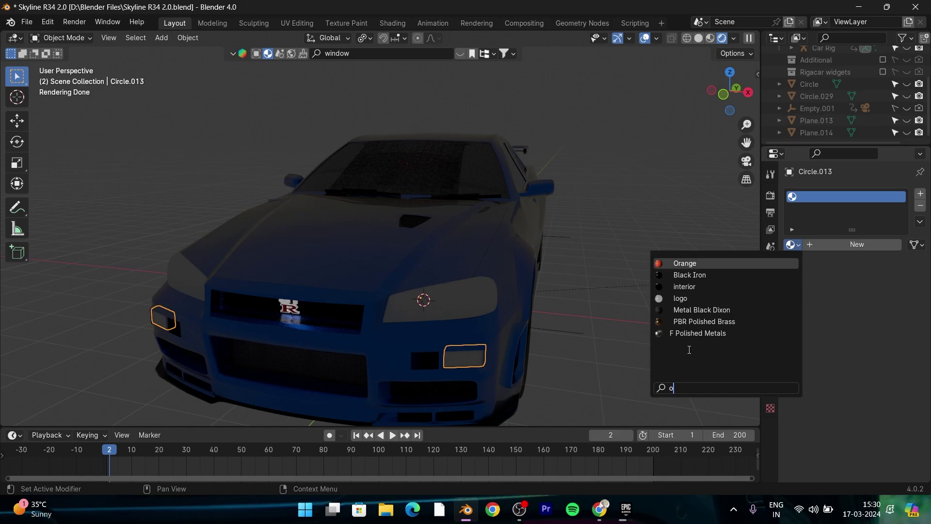
key(Return)
middle_drag(668, 295, 400, 293)
click(360, 313)
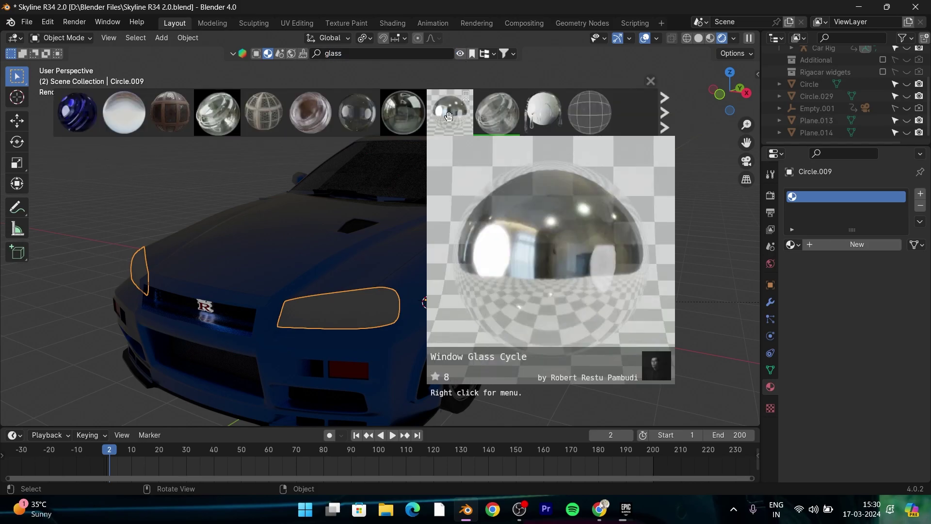
mouse_move(310, 113)
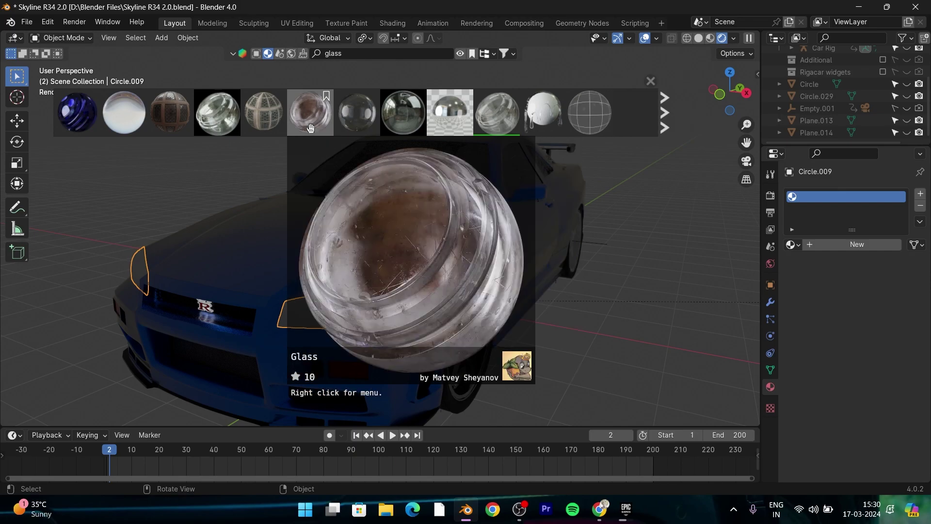
- Apply the BlenderKit Glass material (Glass.001) to the headlight cover, then select both headlight housings
drag(403, 112, 364, 250)
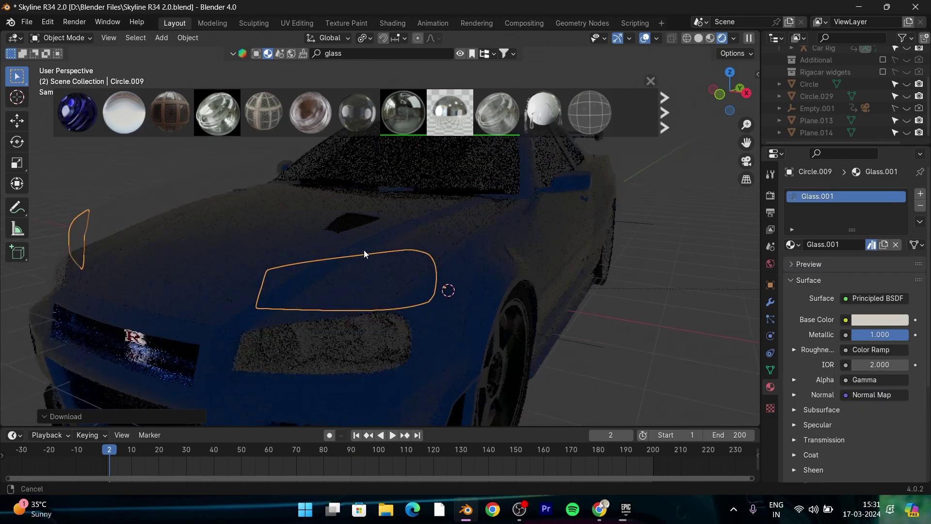
scroll(360, 249, down, 10)
middle_drag(272, 316, 350, 273)
scroll(350, 273, up, 5)
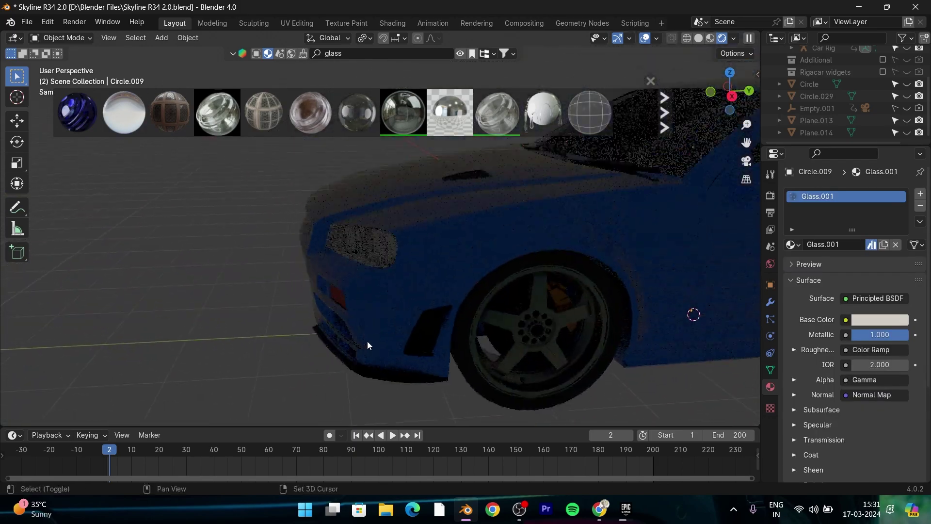
middle_drag(368, 341, 442, 315)
click(443, 314)
- Give the headlight housings a new black material named 'headlight cover'
click(791, 245)
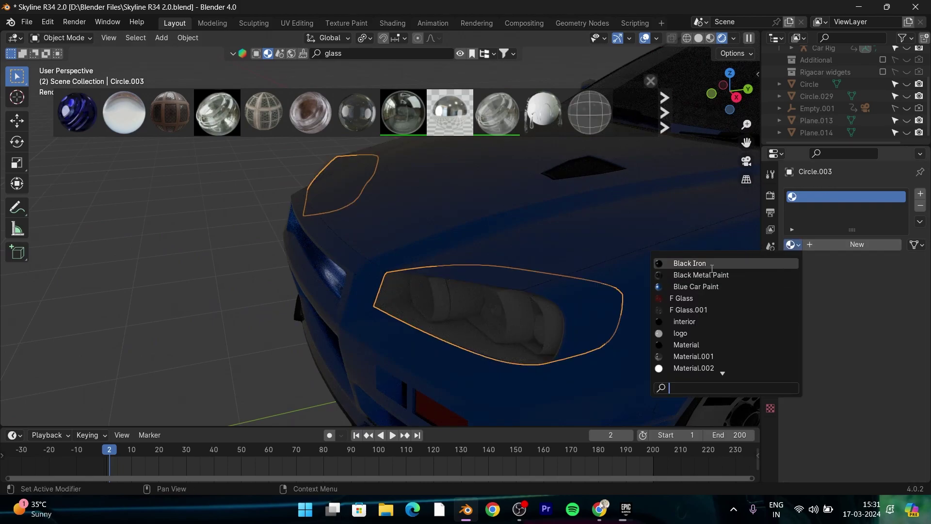
click(856, 246)
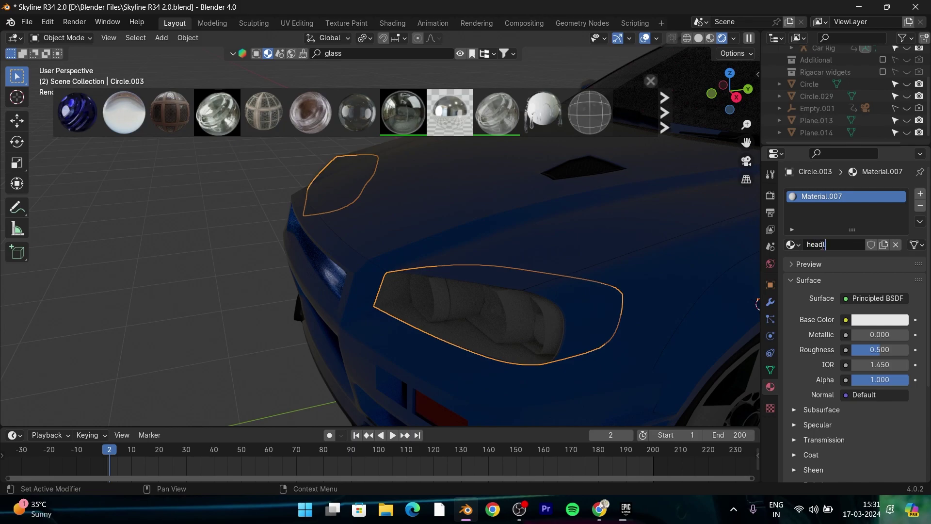
click(858, 320)
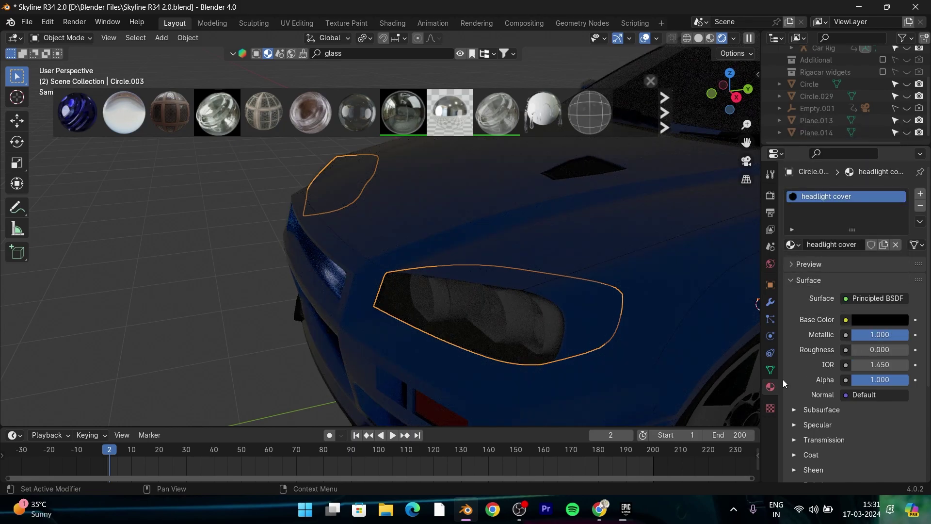
scroll(805, 454, down, 3)
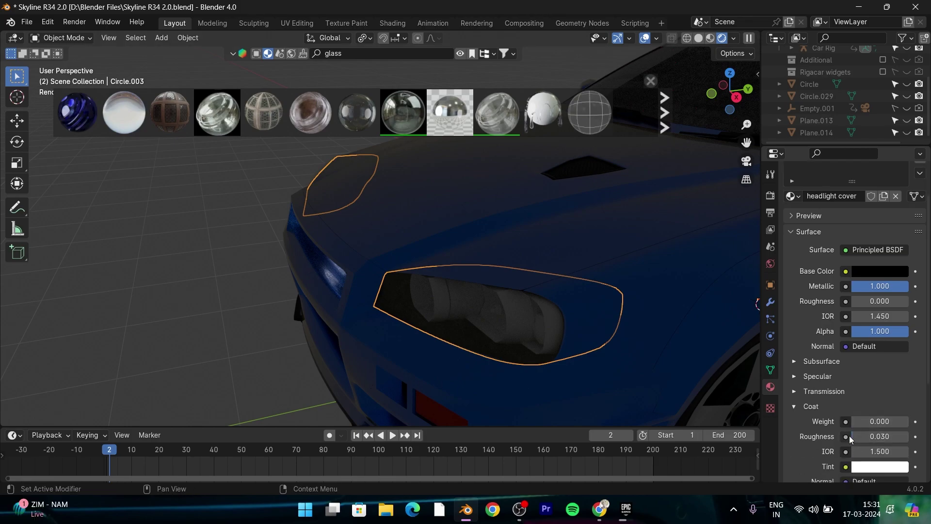
scroll(849, 436, down, 2)
- Apply the BlenderKit 'Procedural car paint' material to the inner headlight pieces
click(224, 401)
scroll(228, 365, up, 2)
scroll(299, 337, up, 3)
click(299, 341)
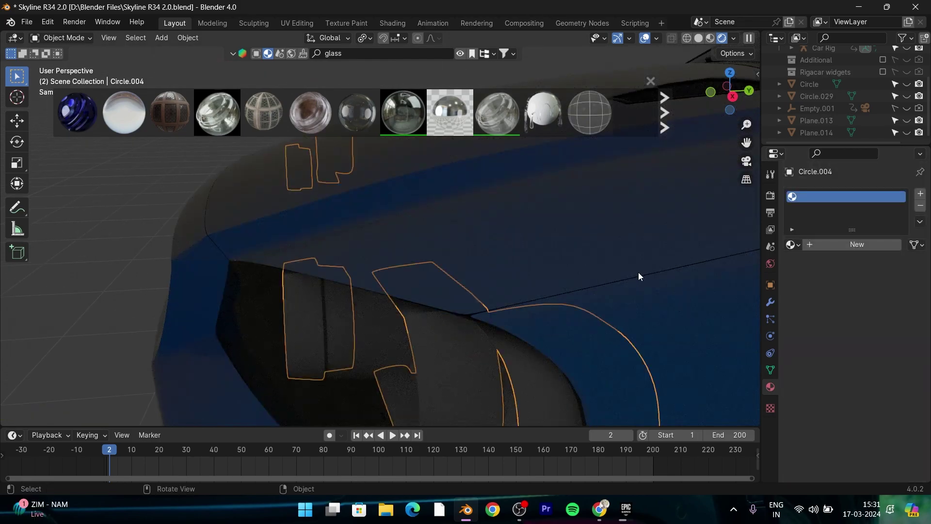
click(796, 245)
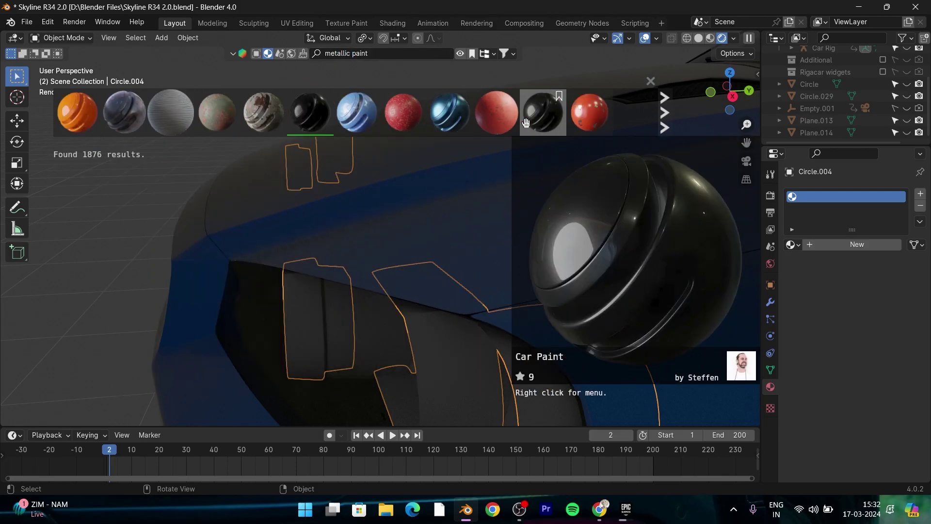
scroll(485, 114, down, 3)
scroll(451, 114, down, 5)
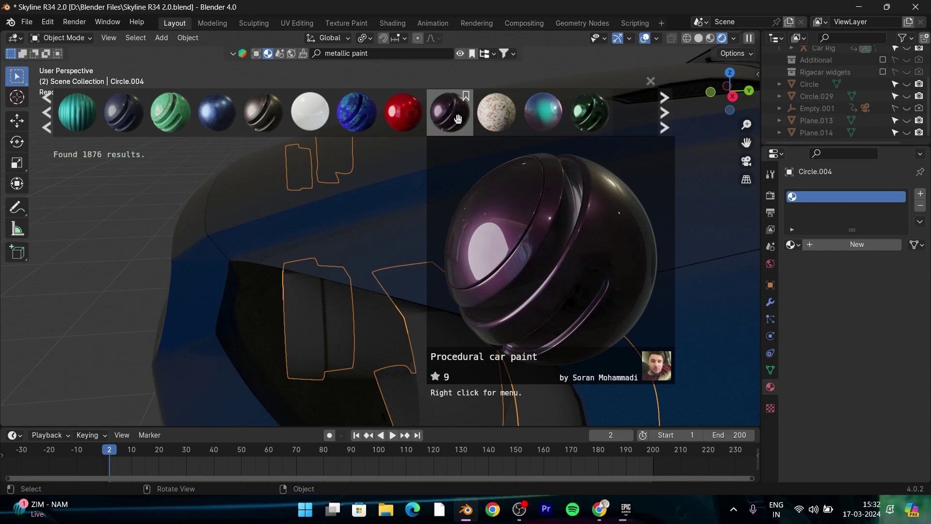
click(458, 119)
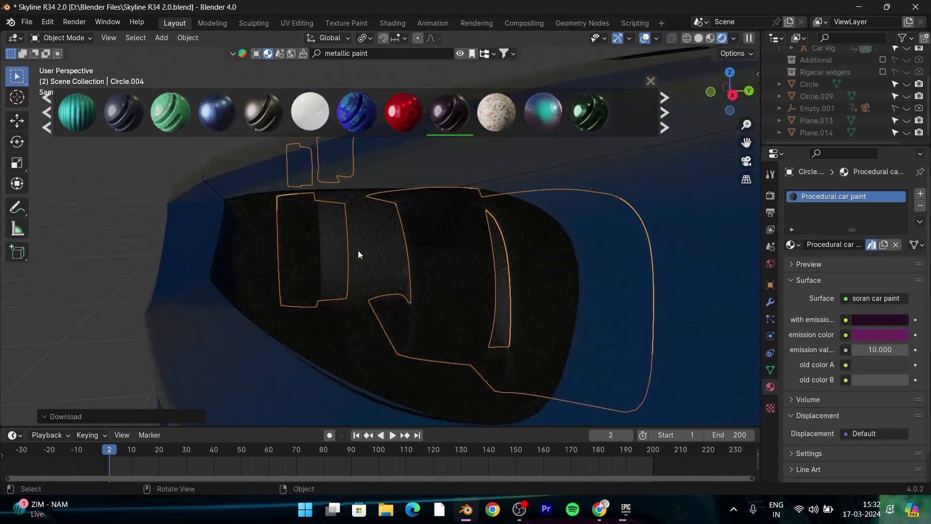
- Assign the Procedural car paint material to the next headlight piece
click(358, 250)
click(792, 244)
text(p)
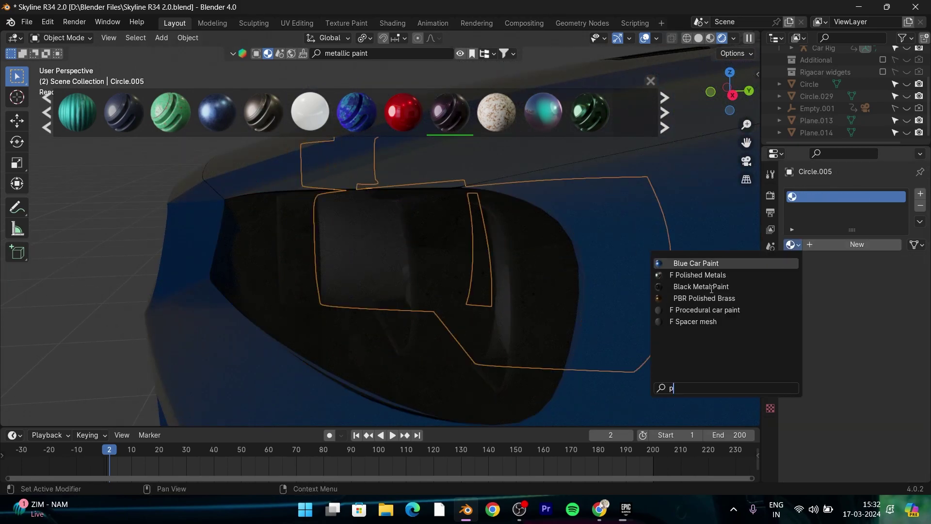
click(704, 310)
- Select the headlight housing together with its lamp shapes at the car's front
mouse_move(173, 306)
middle_down()
mouse_move(555, 322)
mouse_move(542, 287)
mouse_move(444, 286)
mouse_move(371, 265)
middle_up()
click(542, 287)
click(371, 266)
shift+click(562, 318)
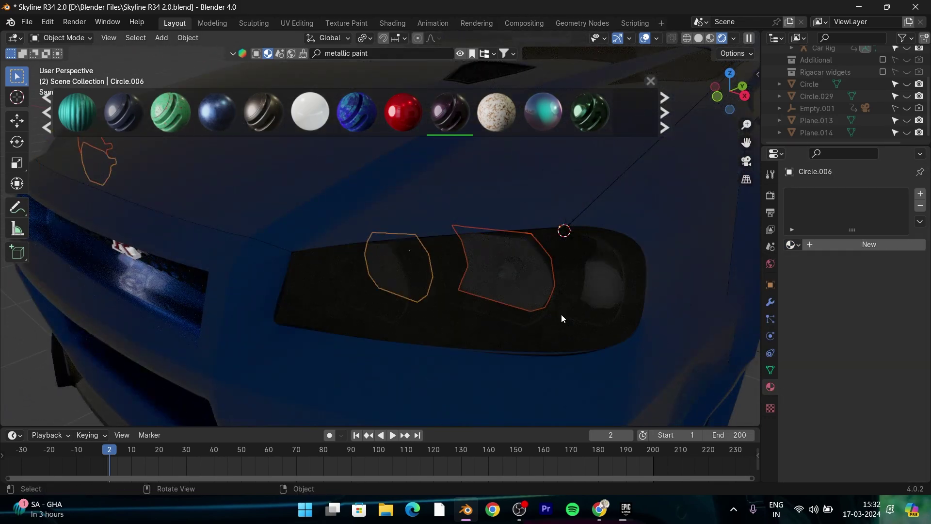
shift+click(605, 254)
scroll(594, 285, up, 3)
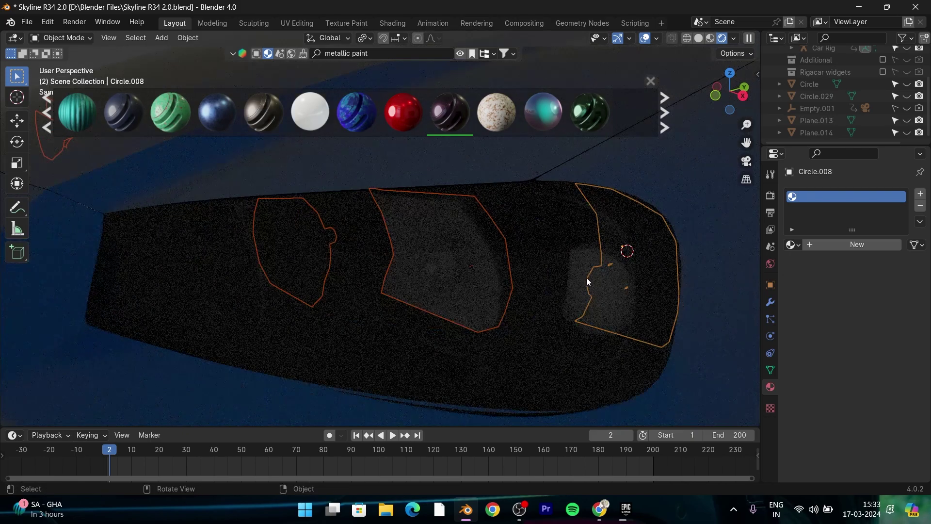
- Frame the headlight in solid shading, then return to rendered shading
key(z)
click(680, 279)
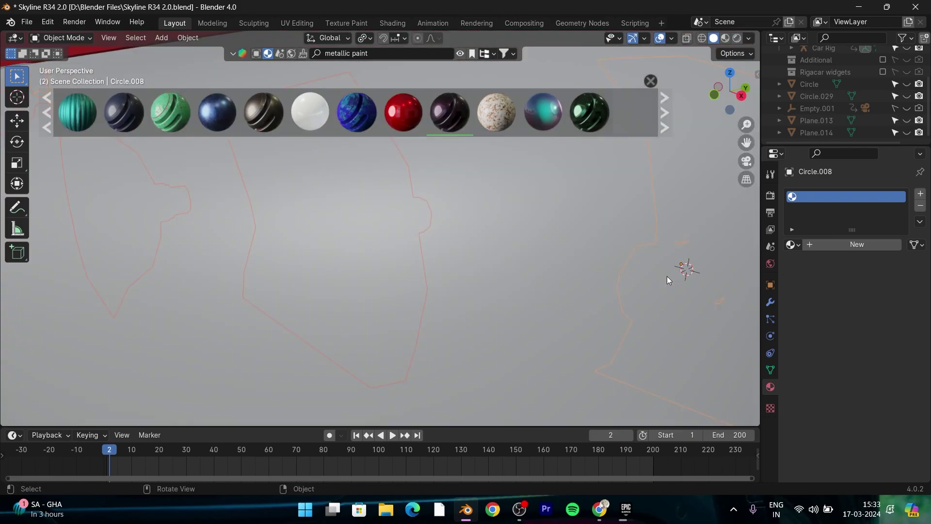
ctrl+middle_drag(677, 280, 282, 280)
scroll(281, 280, down, 3)
scroll(479, 259, down, 4)
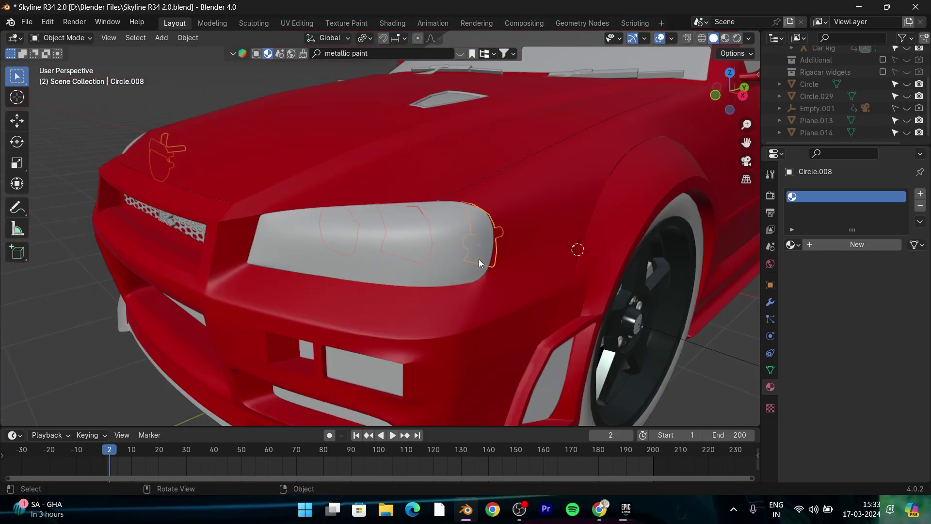
scroll(481, 262, down, 4)
key(z)
click(487, 167)
middle_drag(487, 169, 478, 191)
- Browse the existing materials list, then orbit round to the car's rear
click(792, 244)
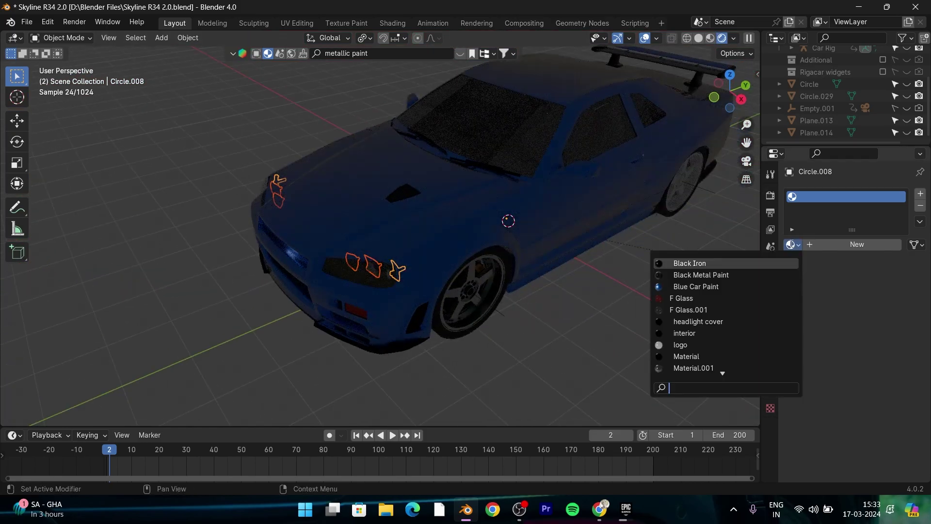
scroll(703, 320, down, 7)
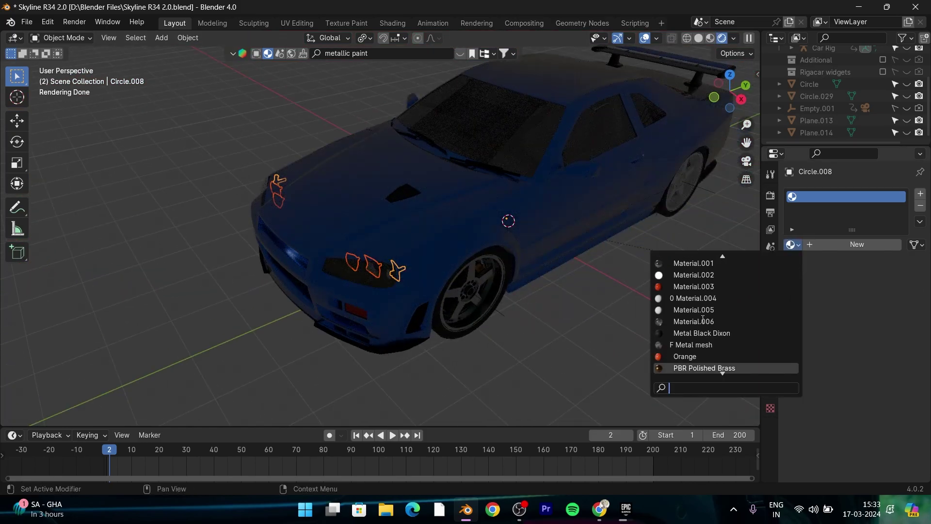
scroll(703, 321, down, 5)
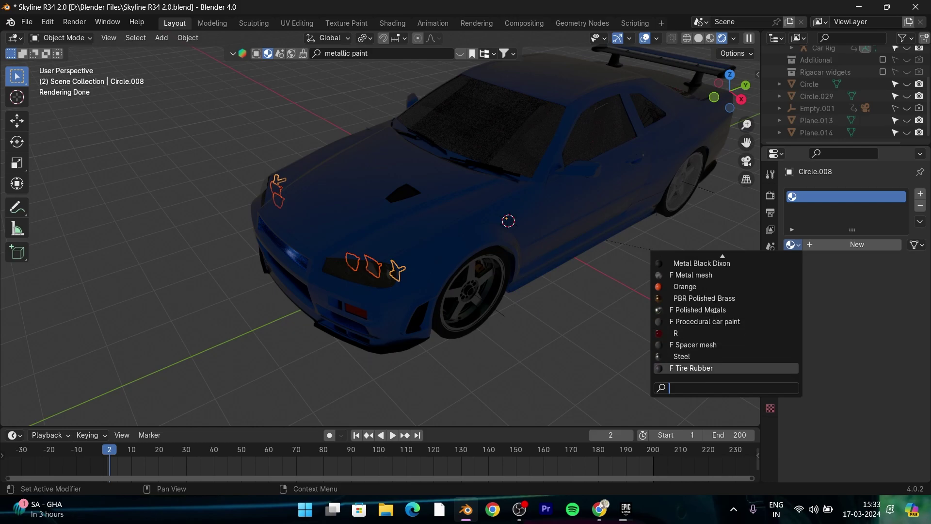
scroll(703, 321, up, 2)
middle_drag(572, 314, 391, 285)
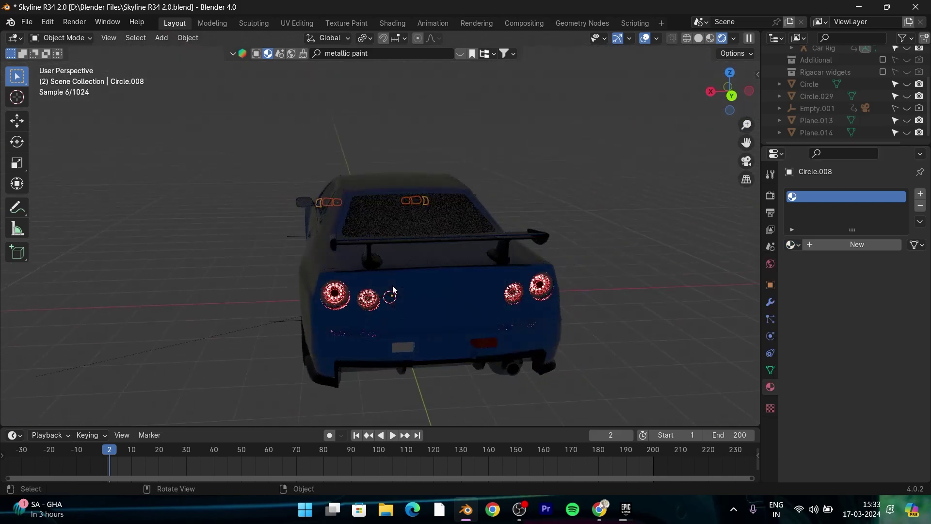
scroll(391, 286, up, 4)
- Check the tail light in edit mode and confirm the new material name 'reflector'
click(378, 156)
key(Tab)
mouse_move(377, 156)
middle_down()
mouse_move(596, 246)
mouse_move(562, 247)
middle_up()
key(Tab)
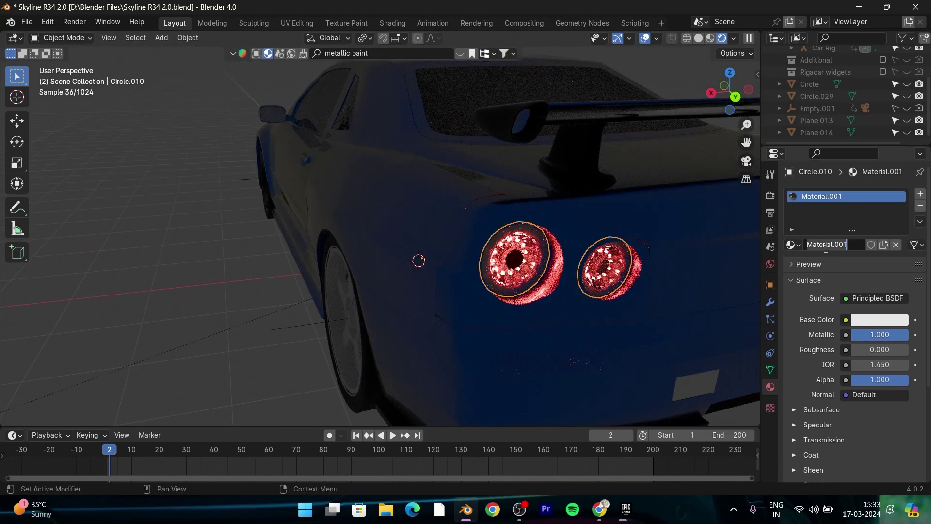
key(Return)
mouse_move(434, 262)
middle_down()
mouse_move(522, 232)
mouse_move(431, 223)
middle_up()
click(431, 224)
- Select the headlight glass and inner parts, then switch to a front-on view
click(486, 244)
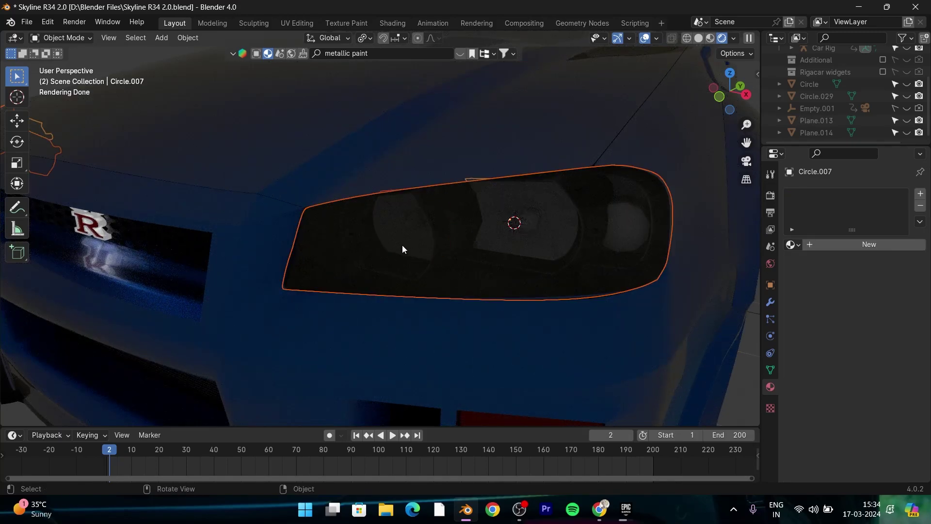
click(501, 243)
shift+click(408, 249)
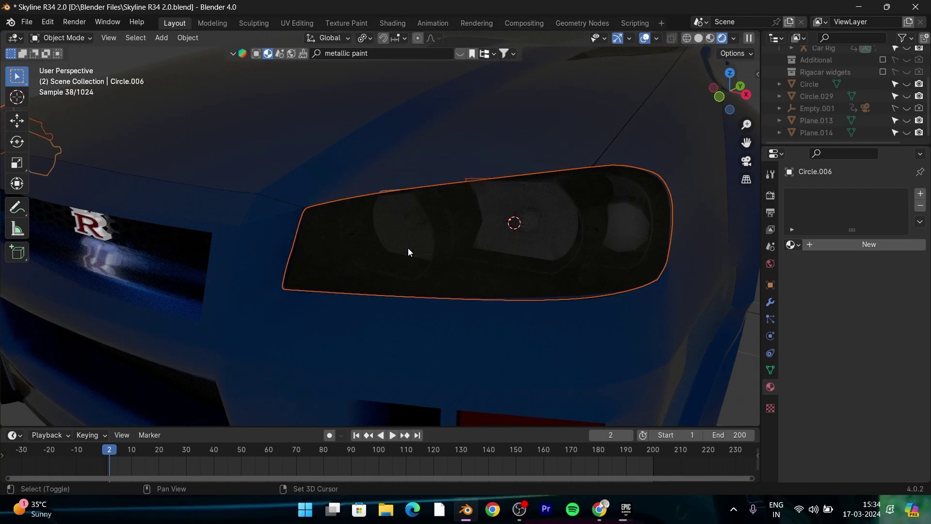
shift+click(387, 228)
click(396, 230)
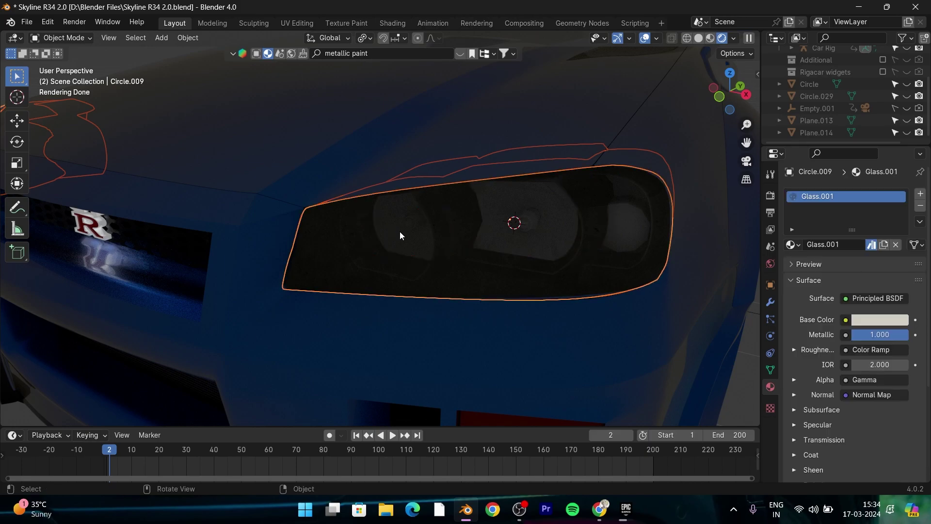
scroll(412, 238, down, 6)
key(KP_1)
scroll(372, 289, up, 5)
- Select the headlight glass plus the inner headlight parts
click(423, 230)
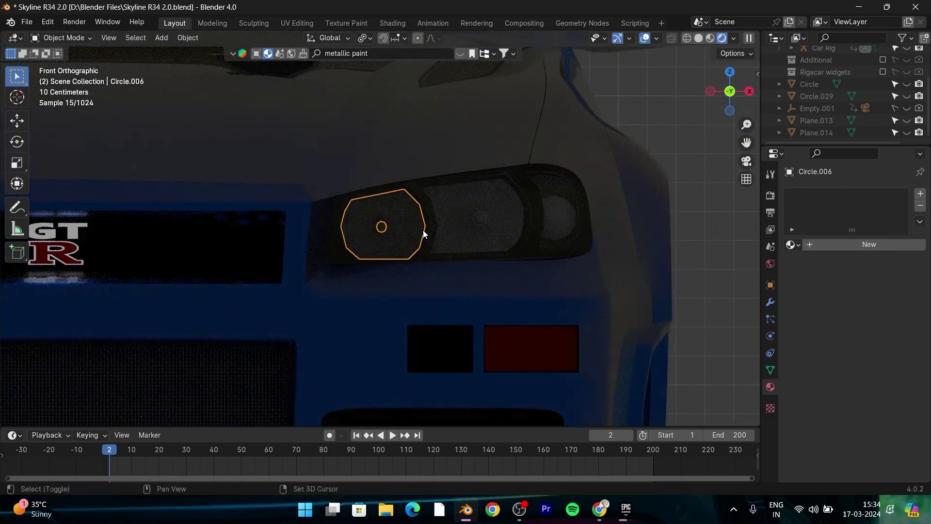
click(463, 240)
click(461, 241)
middle_drag(365, 240, 366, 255)
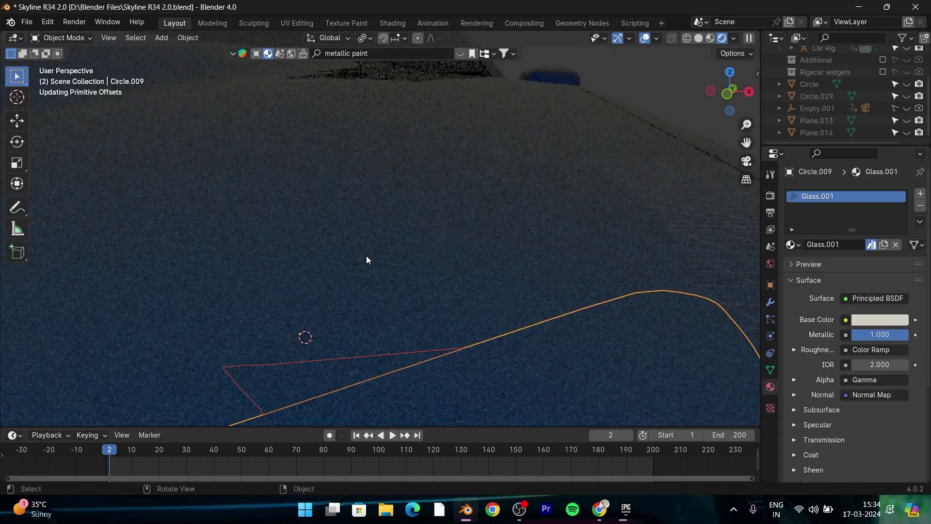
click(419, 316)
scroll(396, 365, down, 2)
scroll(396, 368, down, 2)
shift+click(403, 357)
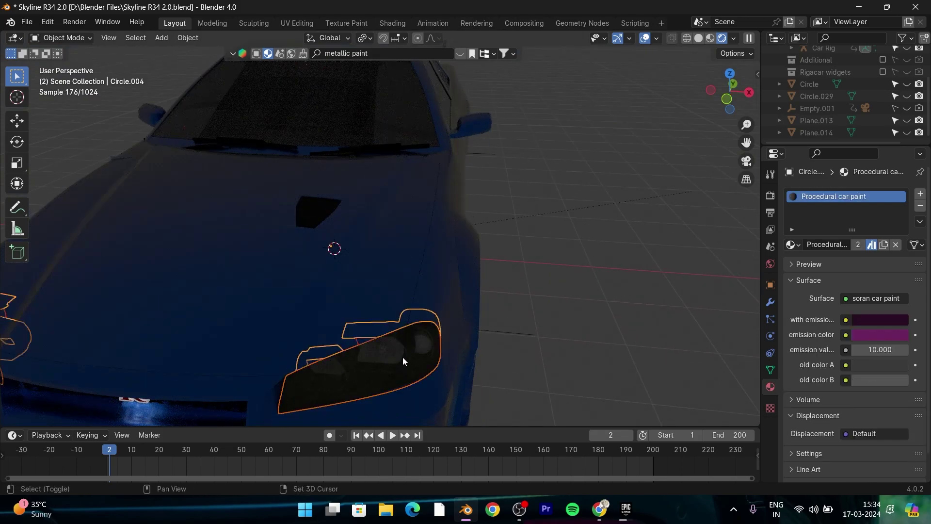
shift+click(326, 367)
- In Material Preview shading, select the Circle.008 reflector pieces inside the headlight
key(z)
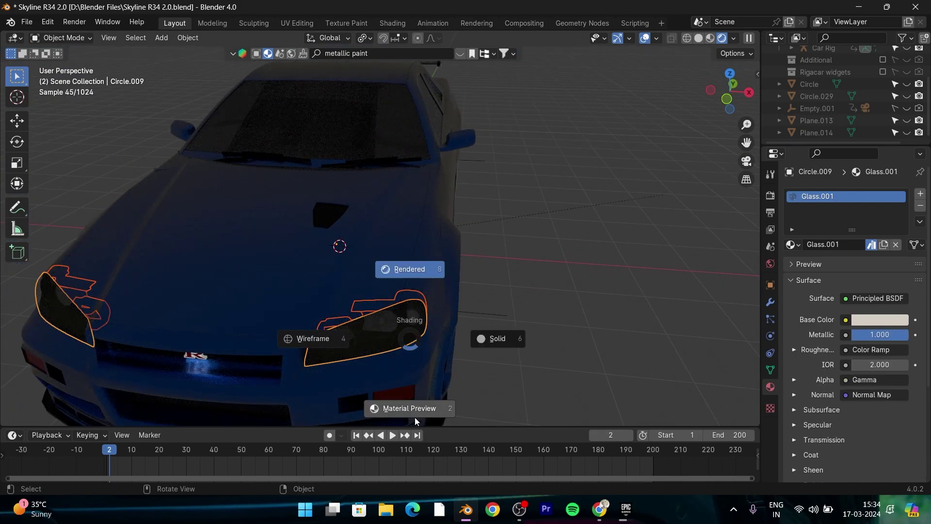
click(414, 417)
scroll(429, 313, up, 4)
scroll(461, 310, up, 2)
scroll(456, 298, down, 5)
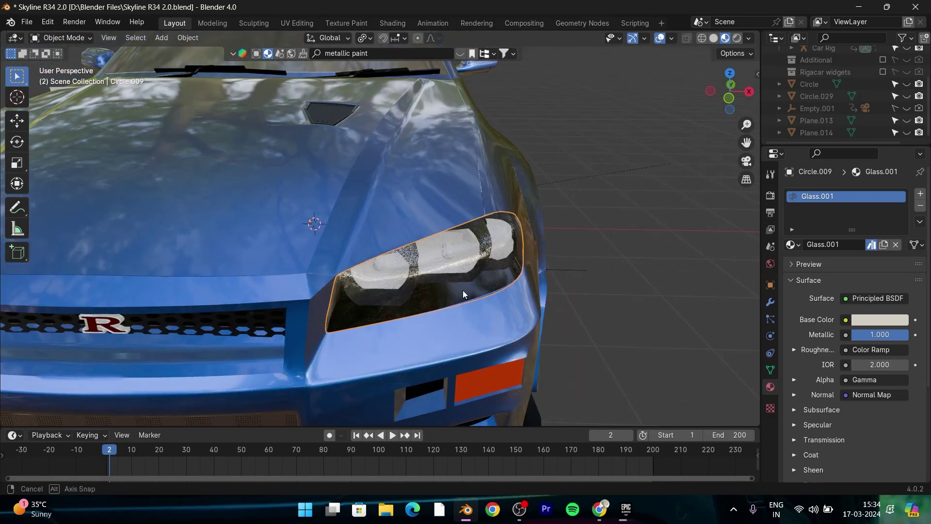
click(383, 268)
shift+click(491, 214)
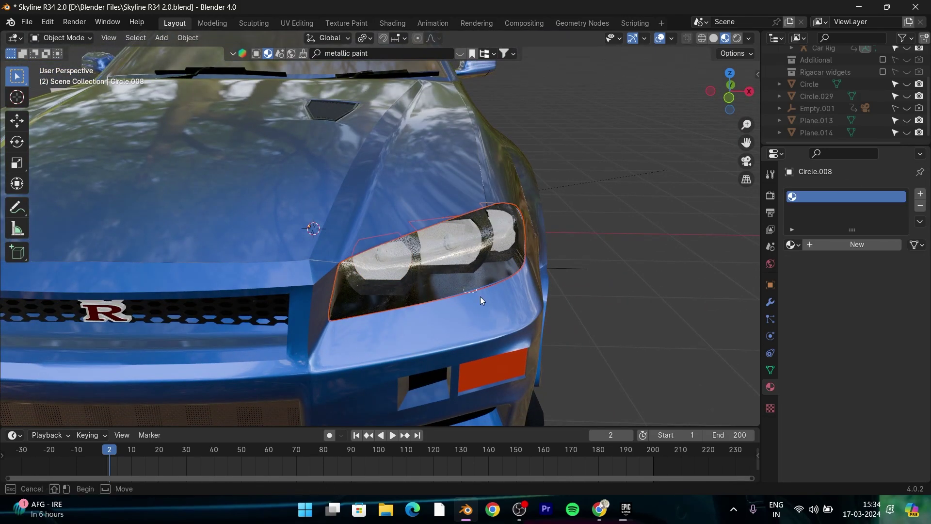
middle_drag(480, 296, 359, 297)
scroll(360, 301, down, 3)
scroll(361, 303, down, 2)
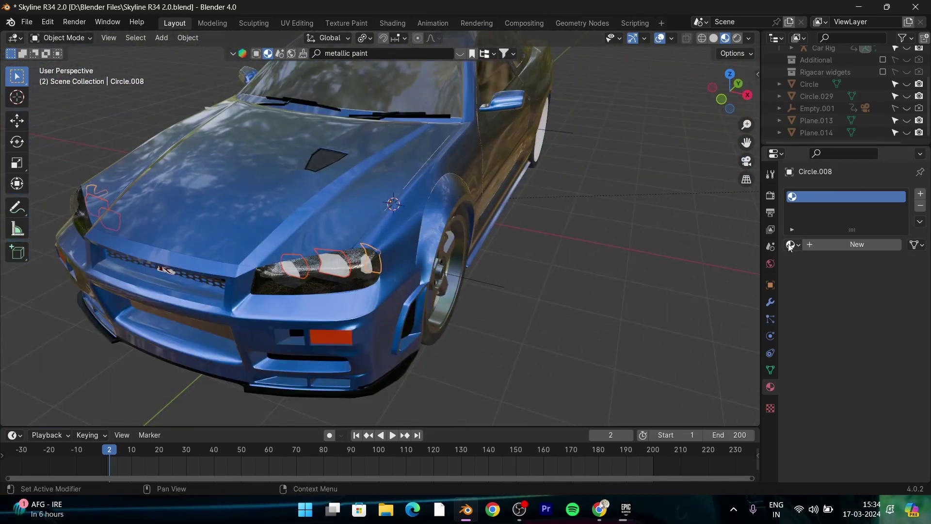
- Assign the white, Metallic 1, Roughness 0 'reflectors' material to Circle.008 and view it rendered
click(791, 245)
key(Return)
scroll(537, 320, up, 3)
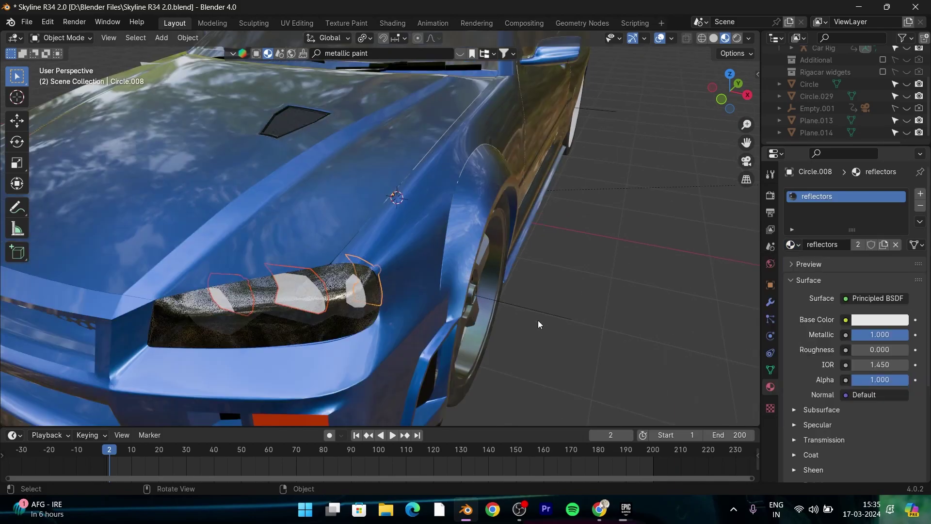
scroll(544, 292, up, 2)
key(z)
click(557, 238)
scroll(433, 257, up, 2)
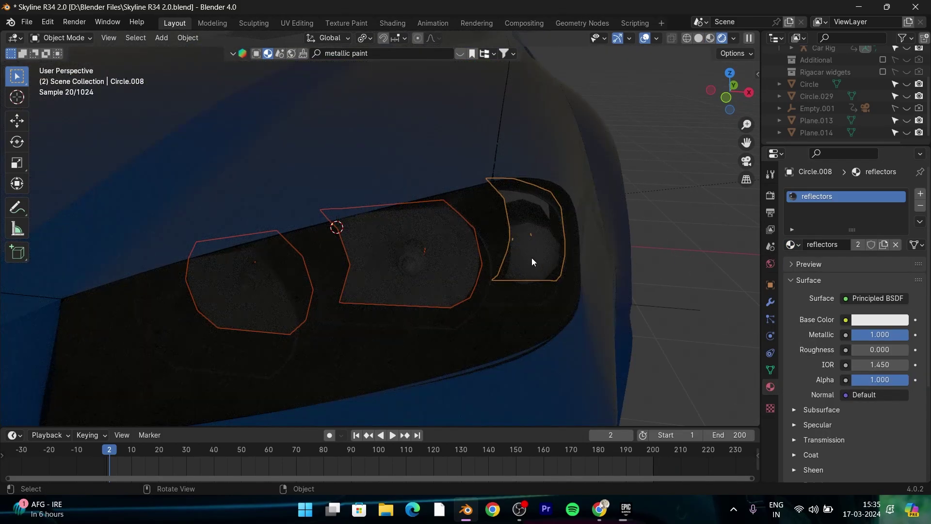
middle_drag(531, 257, 321, 256)
- Give the small Sphere.001 inside the headlight a glass material
click(321, 256)
click(791, 244)
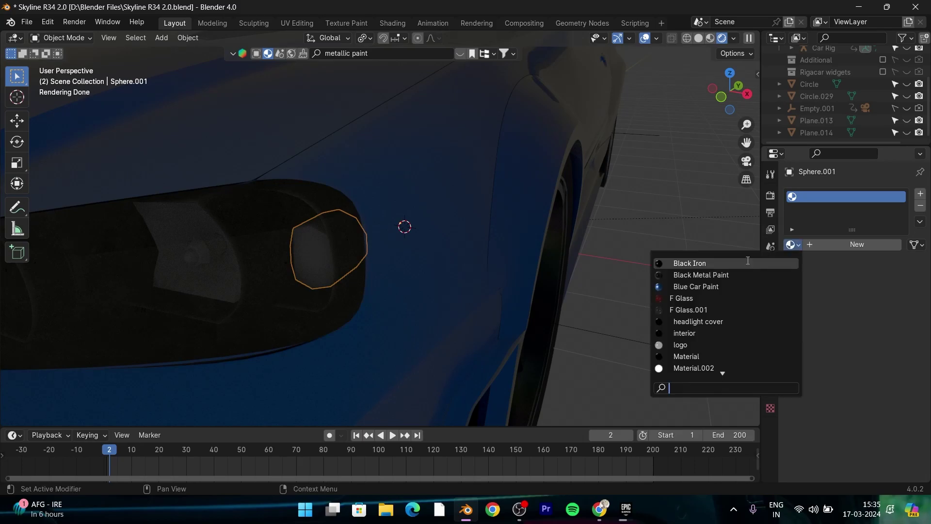
click(660, 305)
click(187, 260)
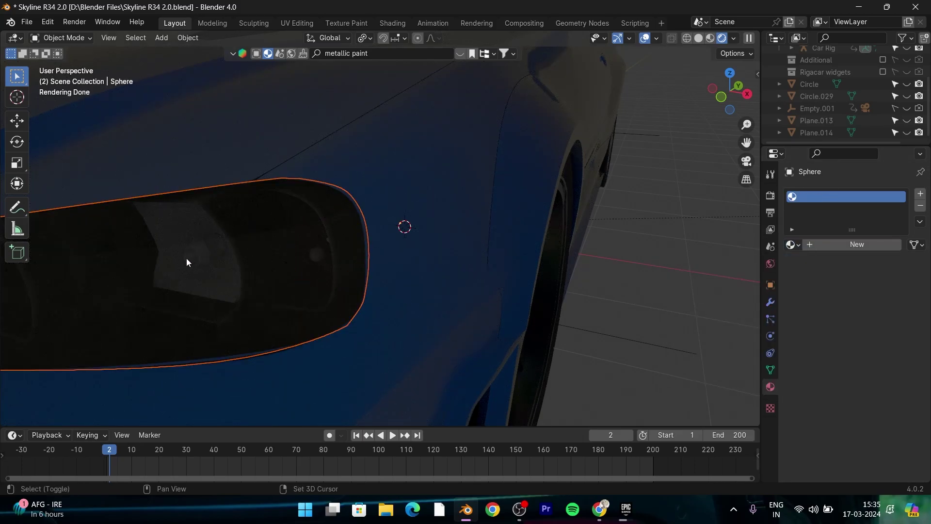
click(190, 264)
- Switch to an orthographic front view and select the headlight bulb sphere
mouse_move(287, 255)
middle_down()
mouse_move(345, 255)
mouse_move(240, 383)
middle_up()
key(KP_5)
click(196, 277)
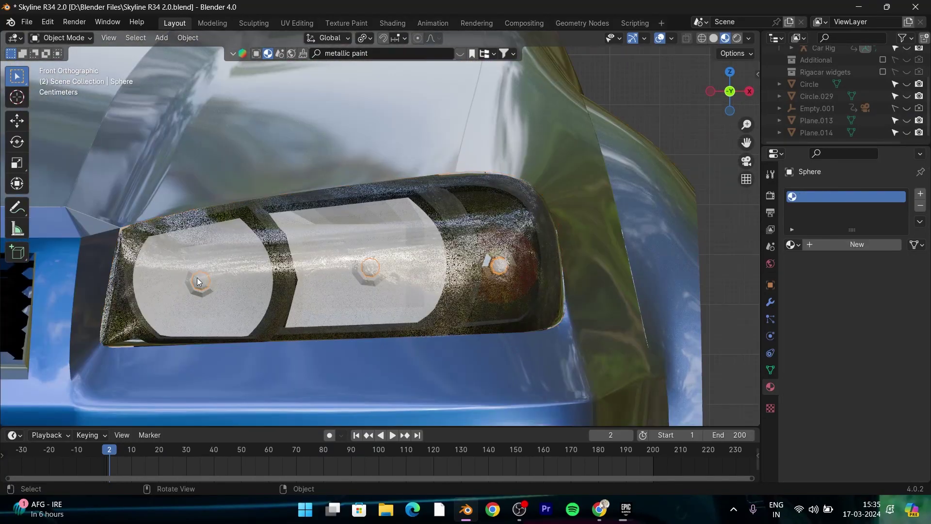
mouse_move(197, 278)
middle_down()
mouse_move(415, 299)
mouse_move(373, 280)
middle_up()
scroll(373, 281, down, 3)
scroll(332, 296, down, 2)
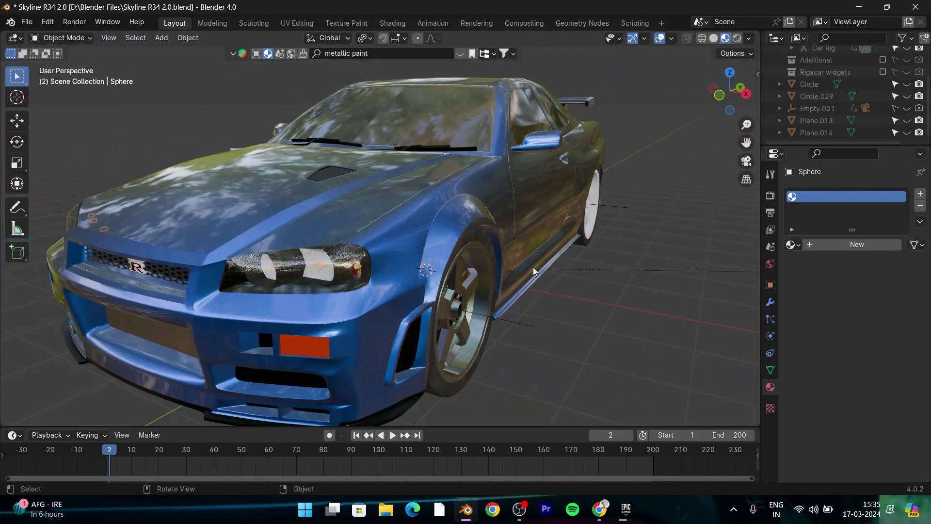
- Give the bulb Sphere a new Material.001 with white Emission at Strength 300
click(838, 245)
click(884, 320)
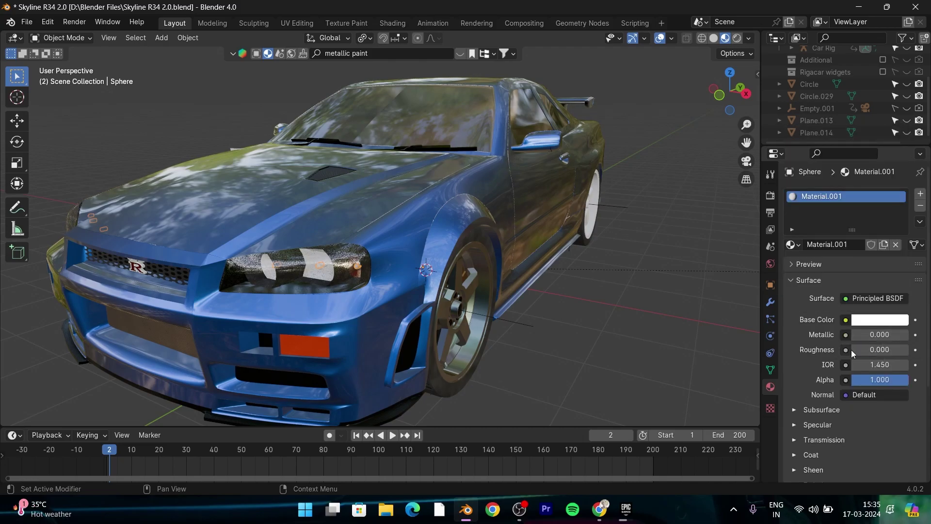
scroll(853, 354, down, 3)
scroll(853, 353, down, 3)
click(825, 353)
click(882, 368)
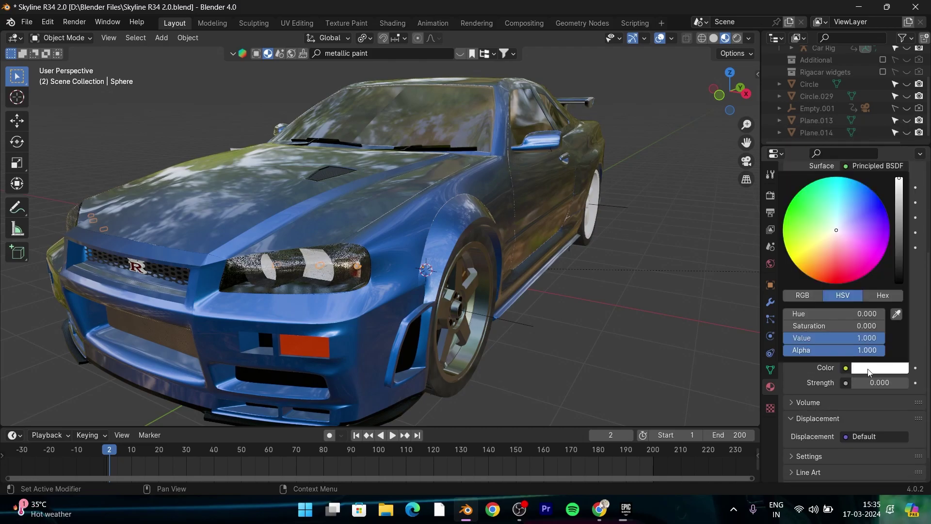
click(875, 383)
text(300.000)
- Inspect the glowing headlights in Rendered view and save Skyline R34 2.0.blend
key(z)
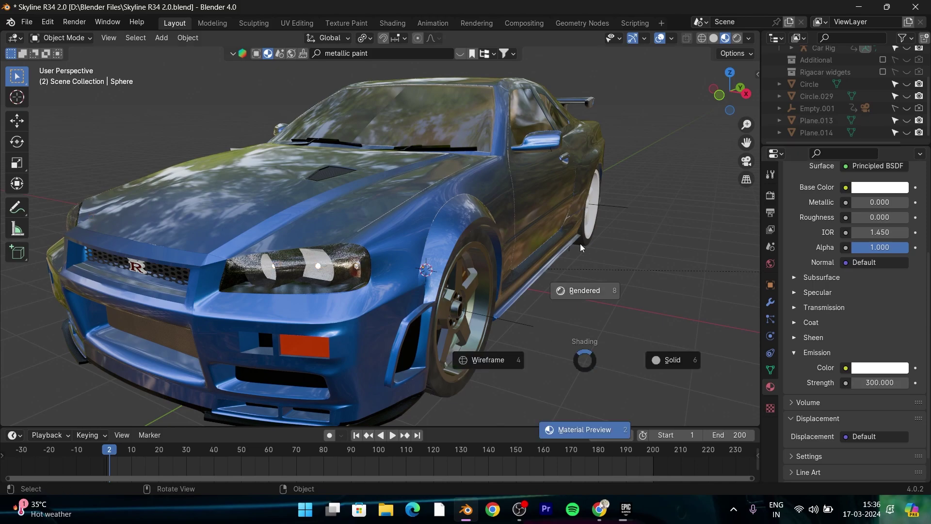
click(580, 244)
mouse_move(566, 249)
middle_down()
mouse_move(492, 293)
mouse_move(372, 283)
mouse_move(368, 263)
middle_up()
scroll(367, 263, down, 5)
mouse_move(418, 286)
middle_down()
mouse_move(510, 261)
mouse_move(427, 298)
mouse_move(351, 251)
mouse_move(456, 257)
middle_up()
scroll(509, 261, up, 3)
scroll(352, 251, up, 3)
scroll(346, 254, down, 3)
key(ctrl+s)
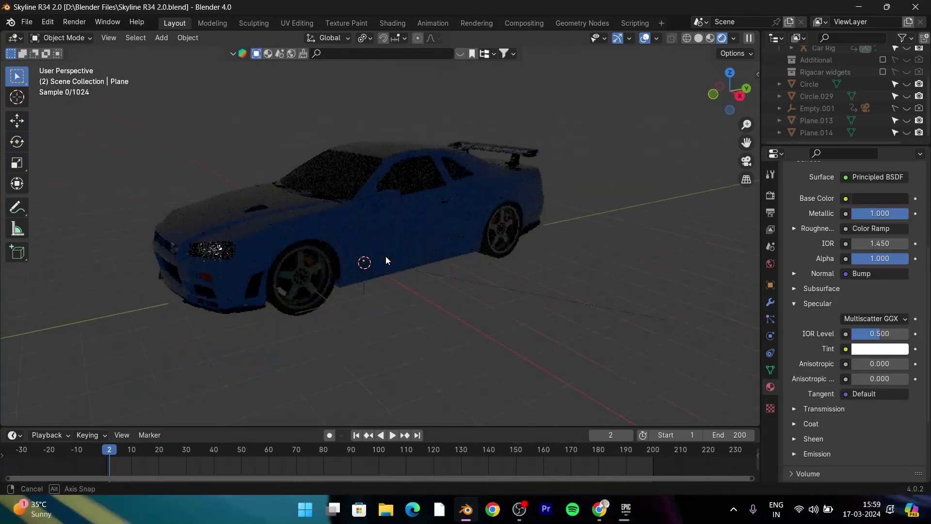
- Give side piece Cube.006 a new Material.004 with Metallic 1.0 and Roughness 0.0
mouse_move(385, 256)
middle_down()
mouse_move(296, 273)
mouse_move(217, 267)
mouse_move(246, 251)
mouse_move(121, 208)
middle_up()
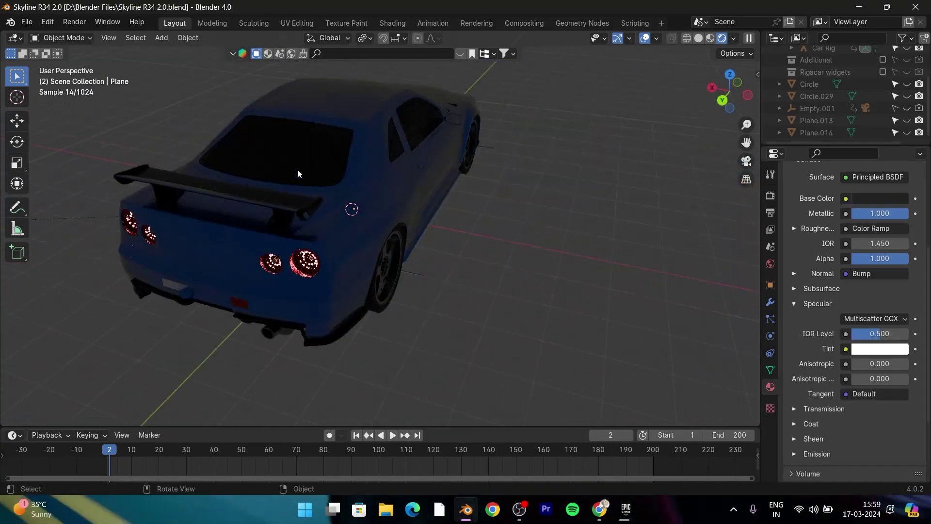
middle_drag(42, 209, 429, 240)
click(429, 241)
click(830, 270)
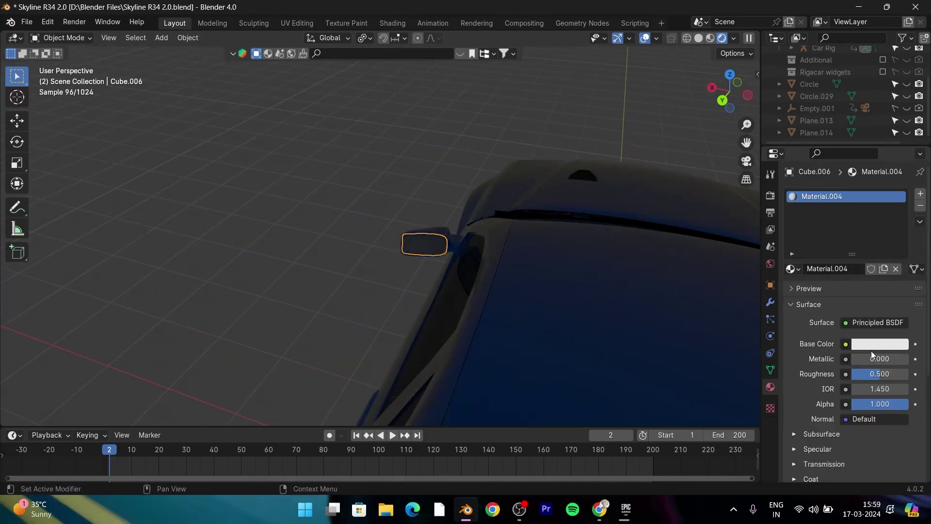
mouse_move(618, 308)
middle_down()
mouse_move(643, 262)
mouse_move(700, 331)
middle_up()
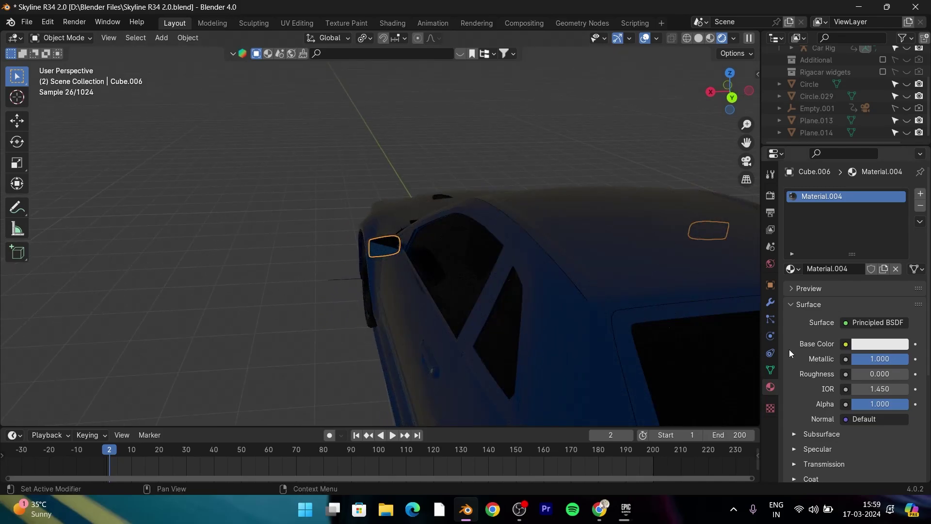
key(Tab)
mouse_move(406, 308)
middle_down()
mouse_move(292, 334)
mouse_move(310, 273)
mouse_move(319, 297)
middle_up()
scroll(319, 298, down, 5)
mouse_move(242, 283)
middle_down()
mouse_move(290, 298)
mouse_move(118, 268)
mouse_move(279, 314)
mouse_move(249, 276)
mouse_move(63, 292)
mouse_move(21, 283)
mouse_move(272, 290)
mouse_move(262, 280)
mouse_move(196, 310)
mouse_move(673, 312)
mouse_move(552, 295)
middle_up()
scroll(272, 290, down, 3)
- Save Skyline R34 2.0.blend with Ctrl+S
key(ctrl+s)
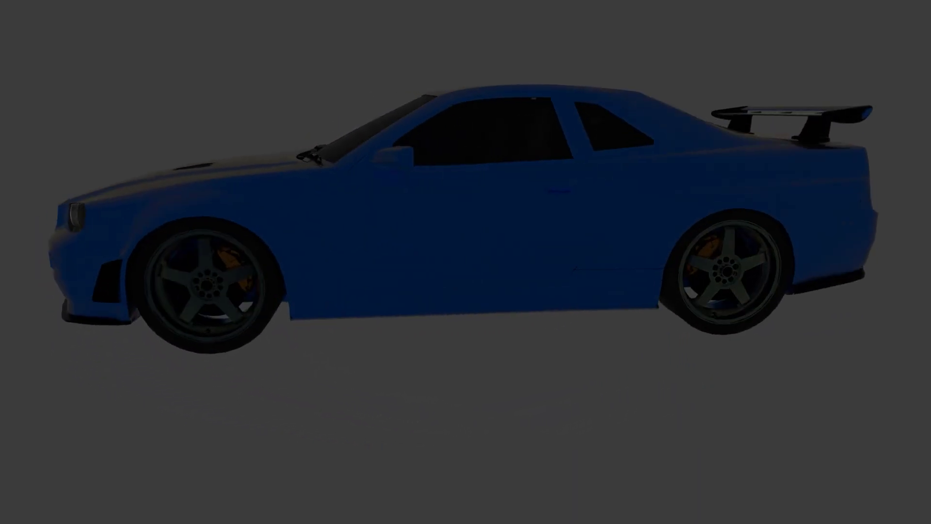